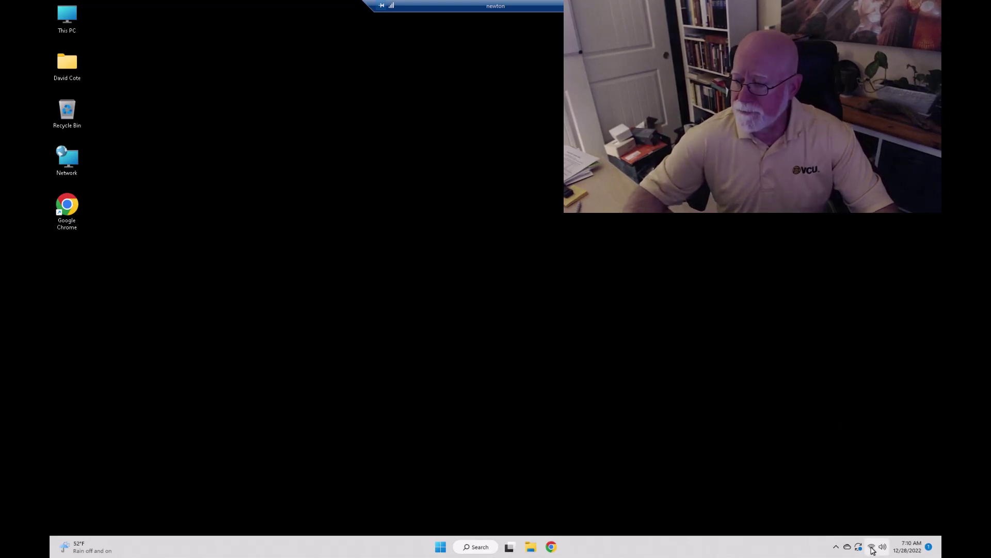
Check the current Wi-Fi connection in the quick settings, and close them again.
left_click(872, 548)
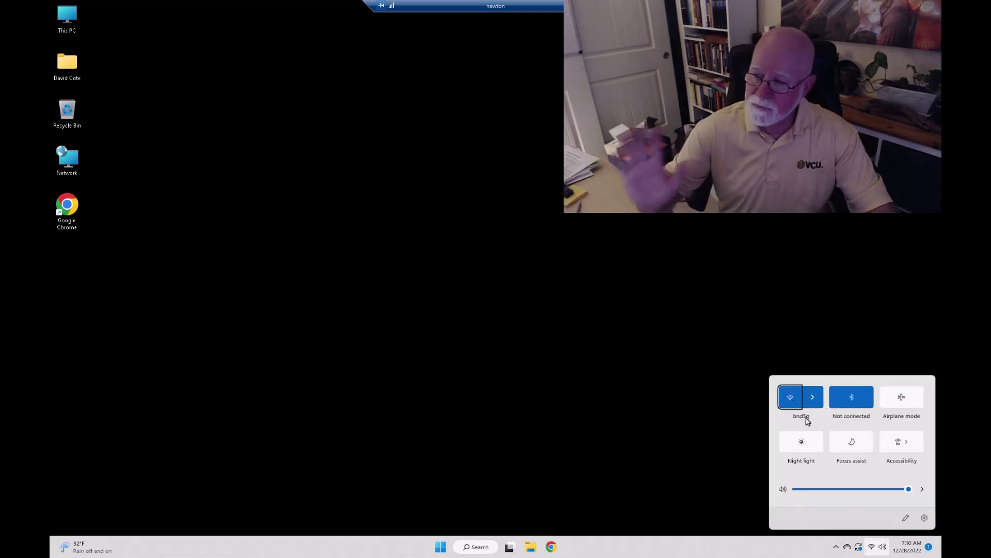
left_click(606, 372)
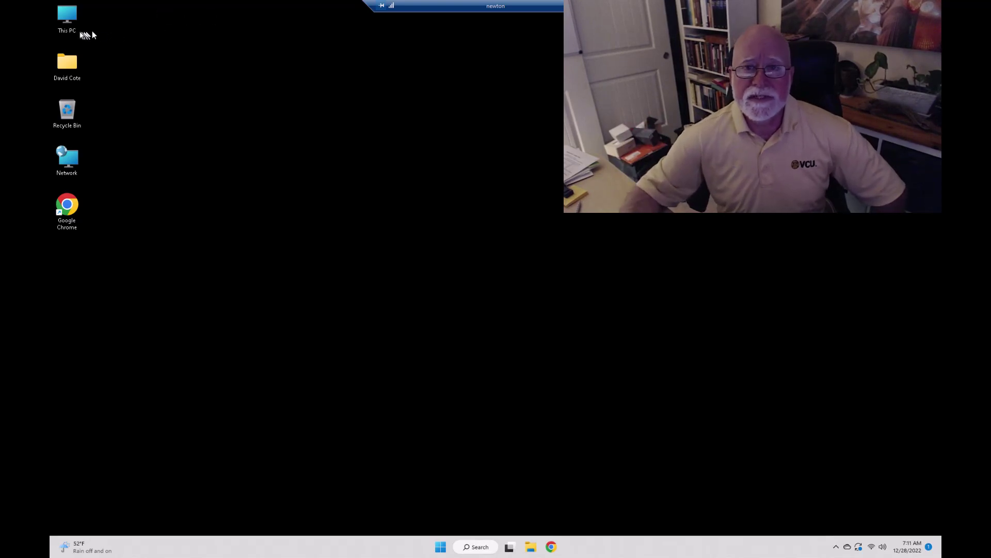
Open the properties of This PC and review the device specifications, Windows specifications and related settings.
right_click(65, 24)
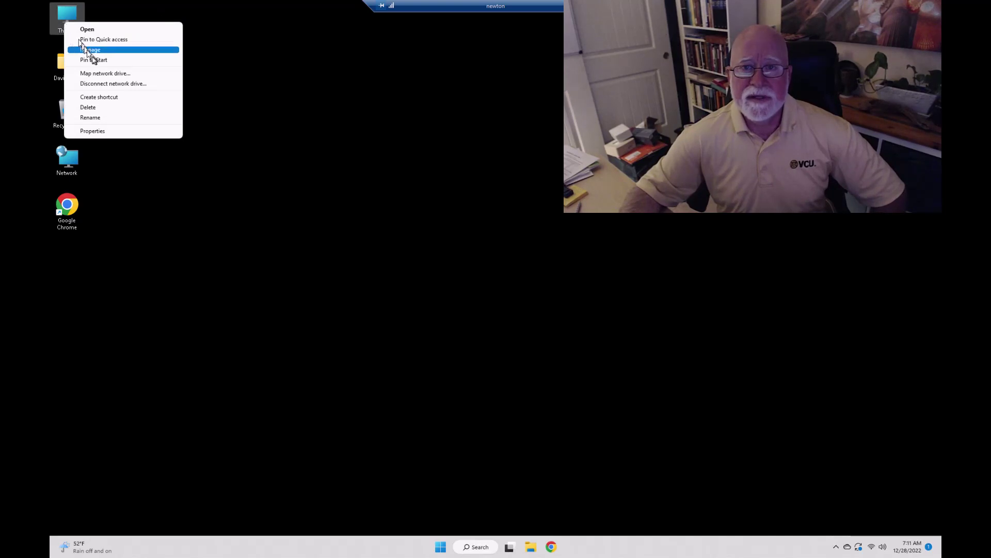
left_click(102, 131)
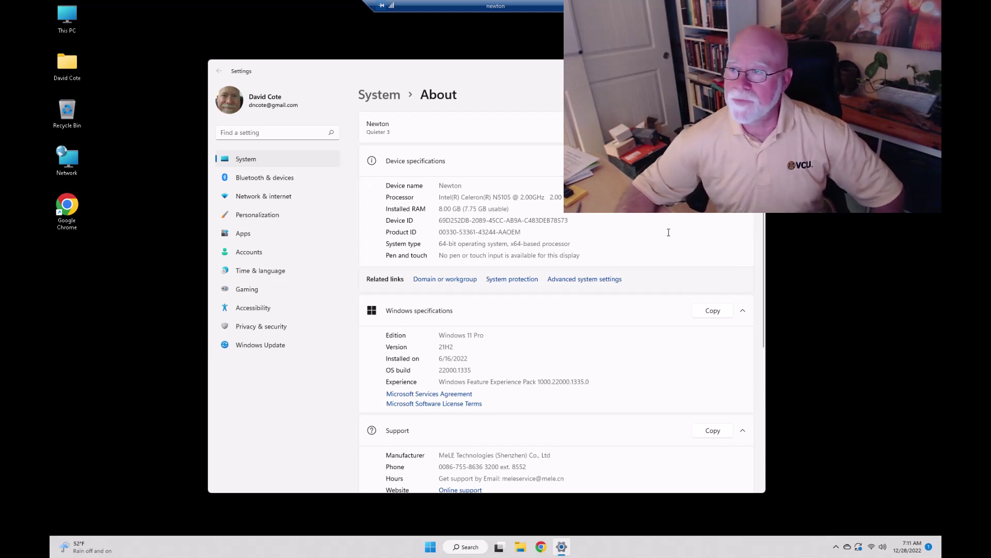
scroll(669, 232, "down", 3)
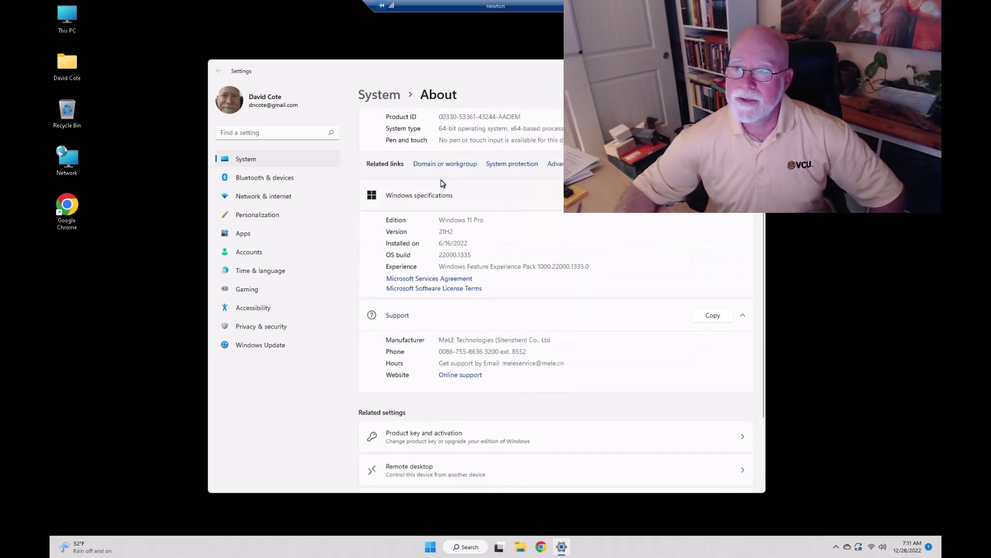
scroll(599, 252, "down", 3)
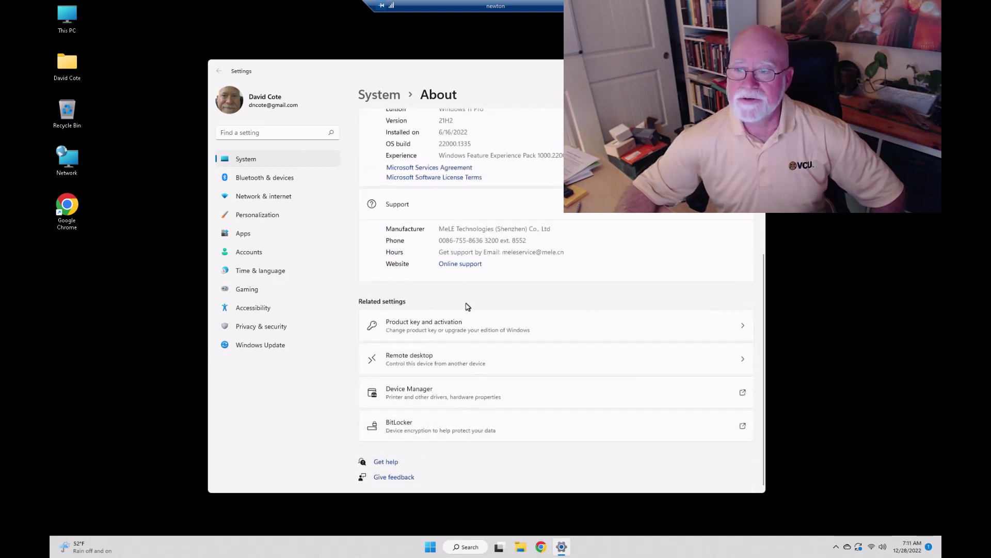
scroll(467, 304, "up", 5)
scroll(467, 304, "up", 2)
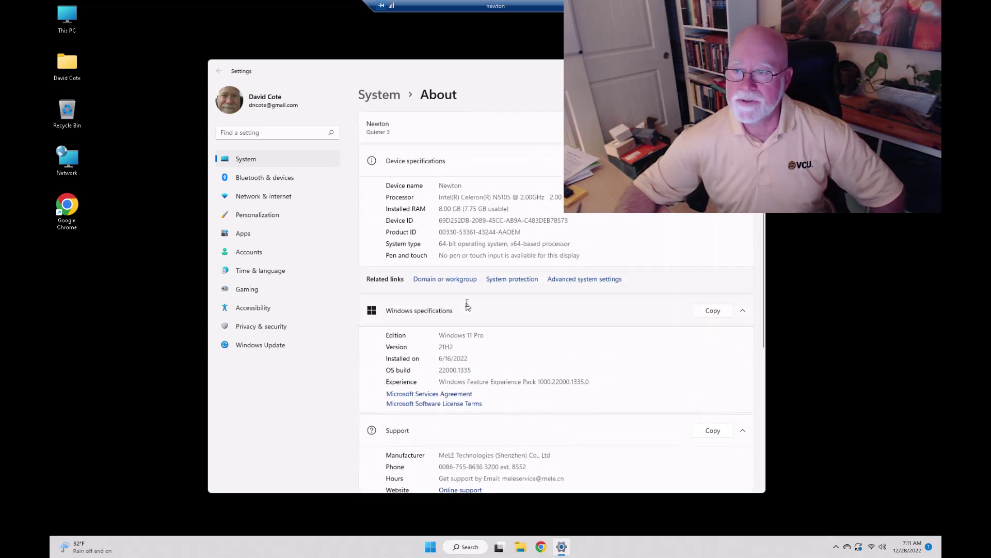
Inspect the computer name and workgroup in System Properties and its change dialog, cancelling without any edit.
left_click(428, 280)
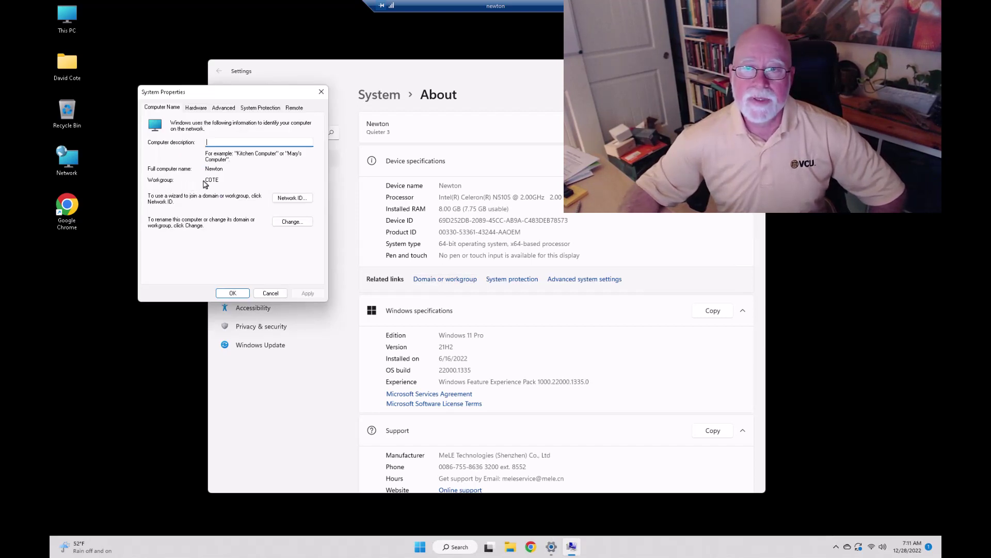
left_click_drag(221, 180, 204, 178)
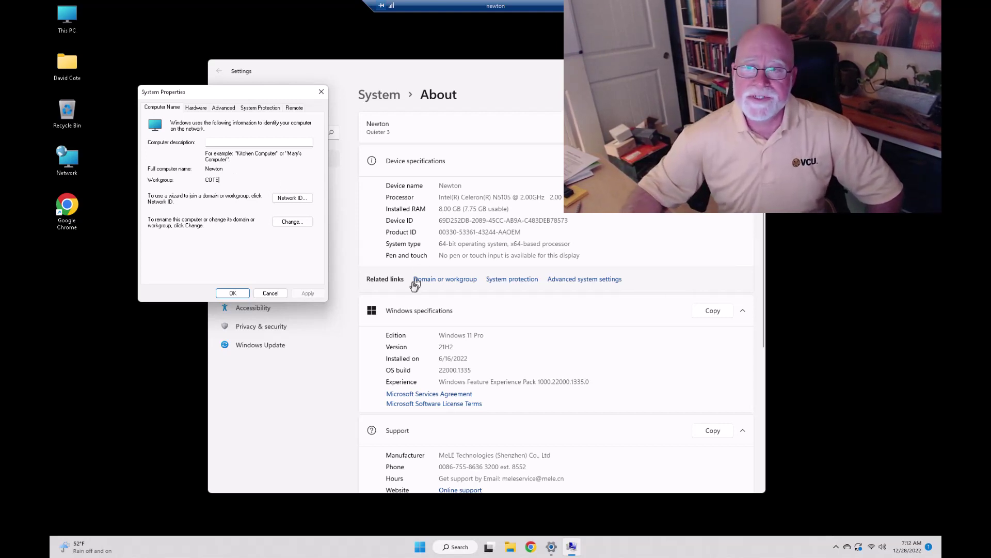
left_click(290, 222)
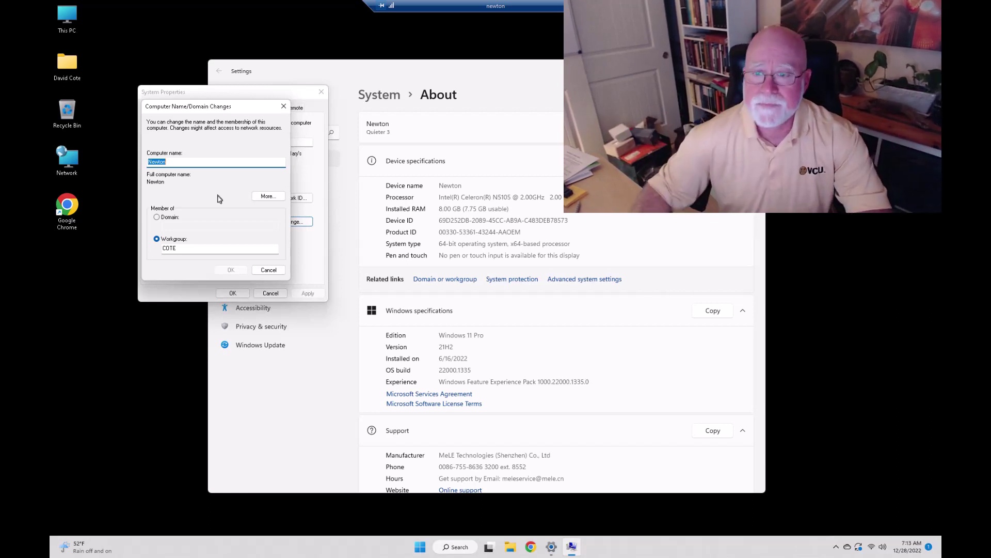
left_click(266, 270)
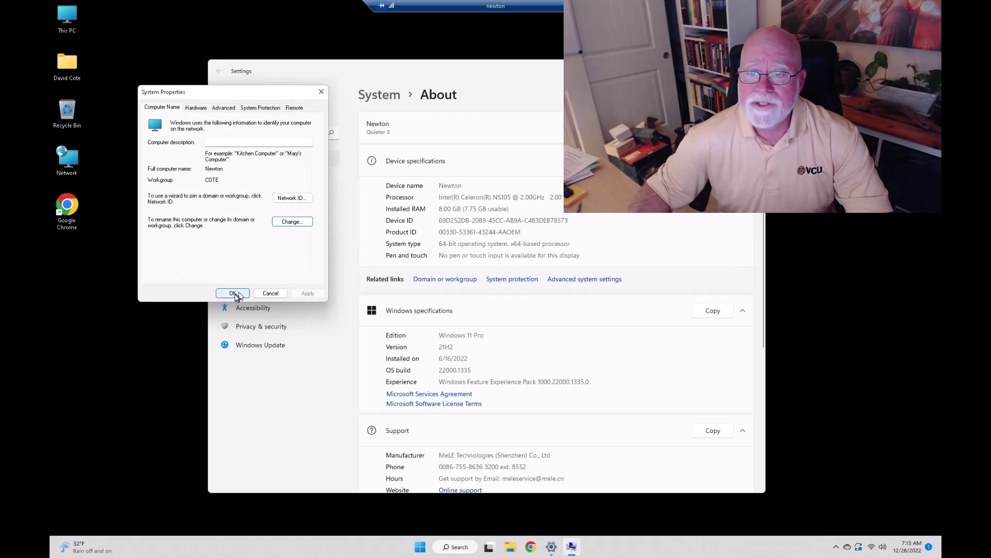
left_click(268, 293)
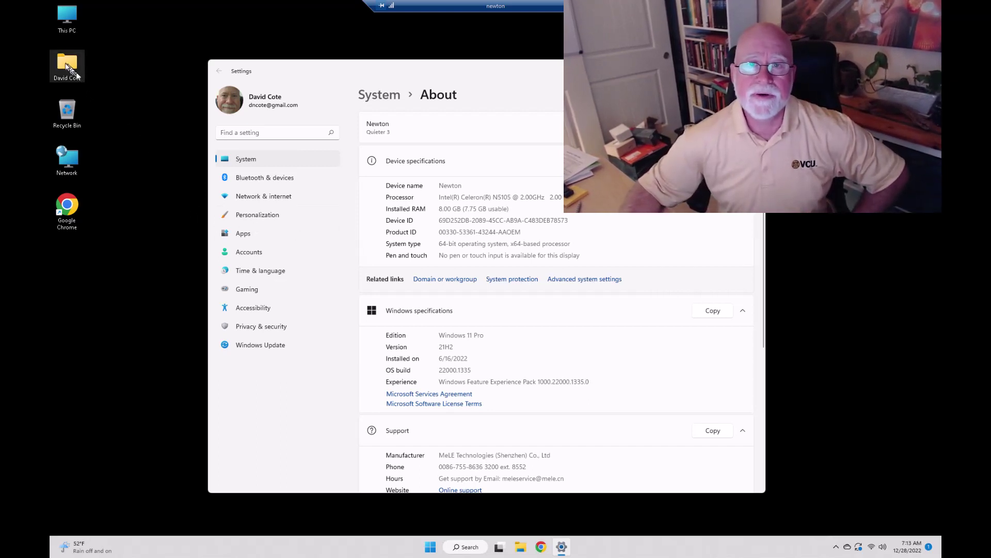
Open the mapped DSOs network drive (Z:) from This PC and browse its folders.
double_click(69, 27)
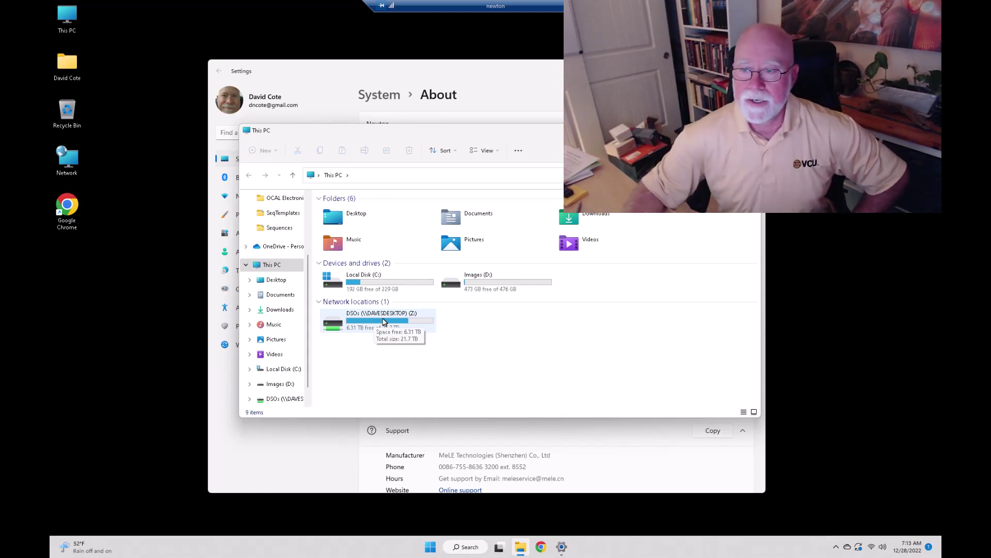
double_click(368, 323)
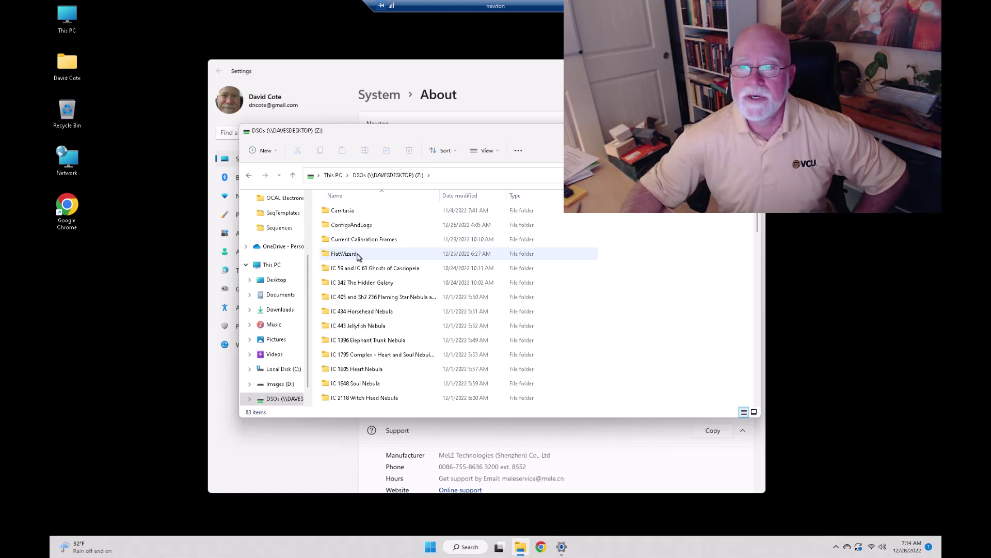
mouse_move(367, 258)
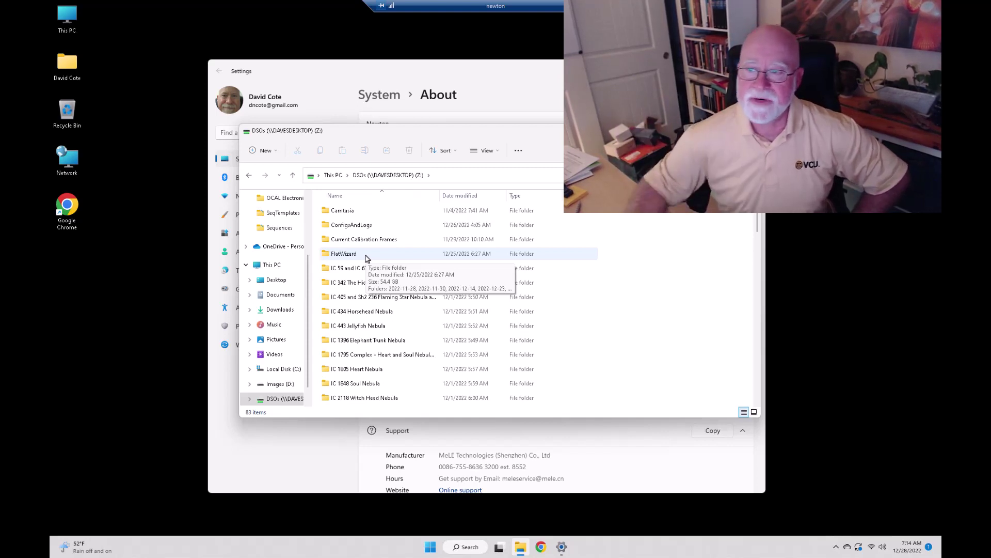
scroll(421, 274, "down", 5)
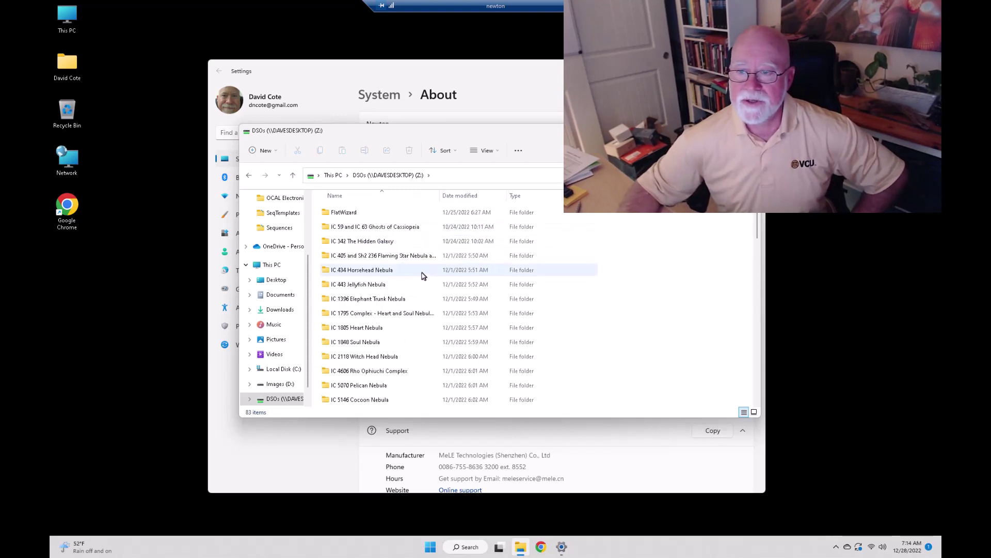
scroll(422, 275, "down", 8)
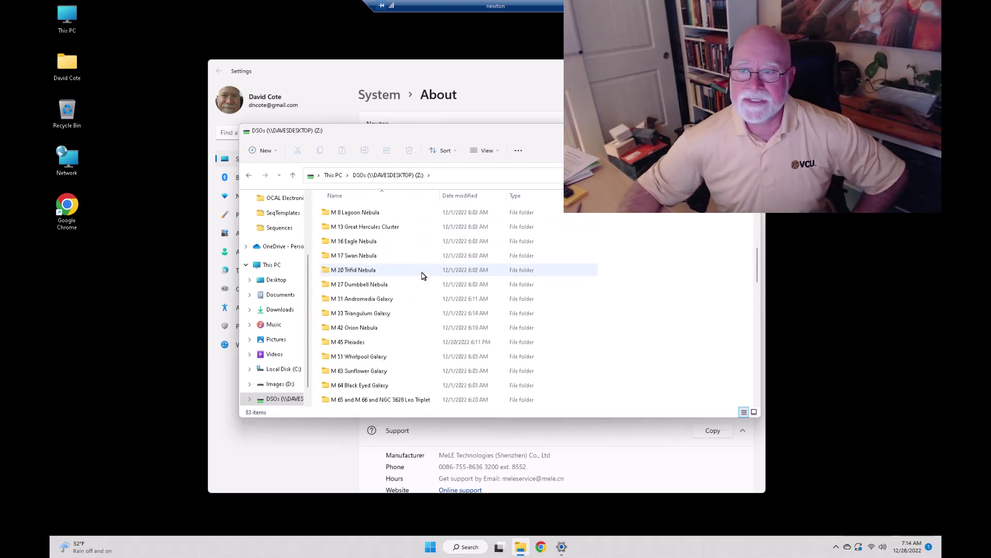
scroll(423, 275, "down", 2)
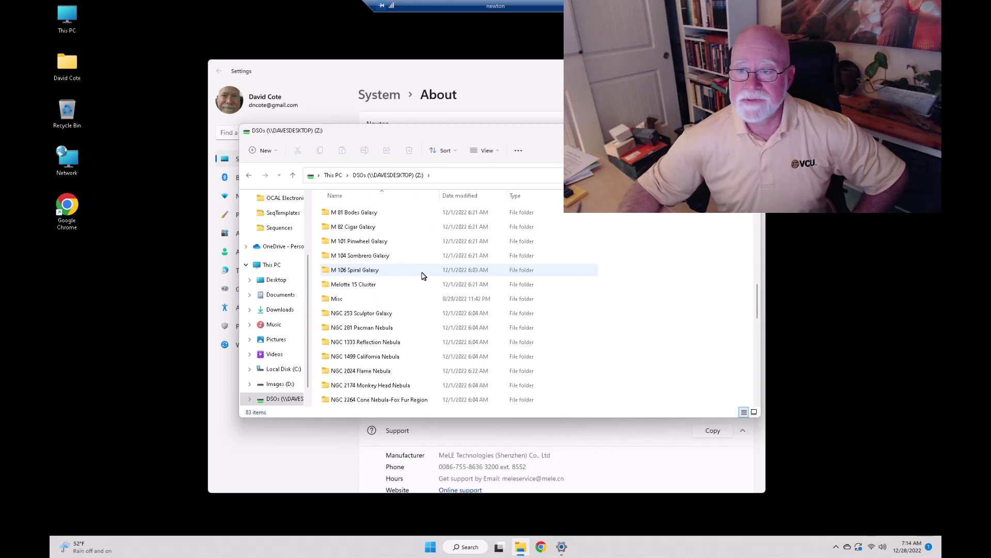
scroll(423, 275, "down", 3)
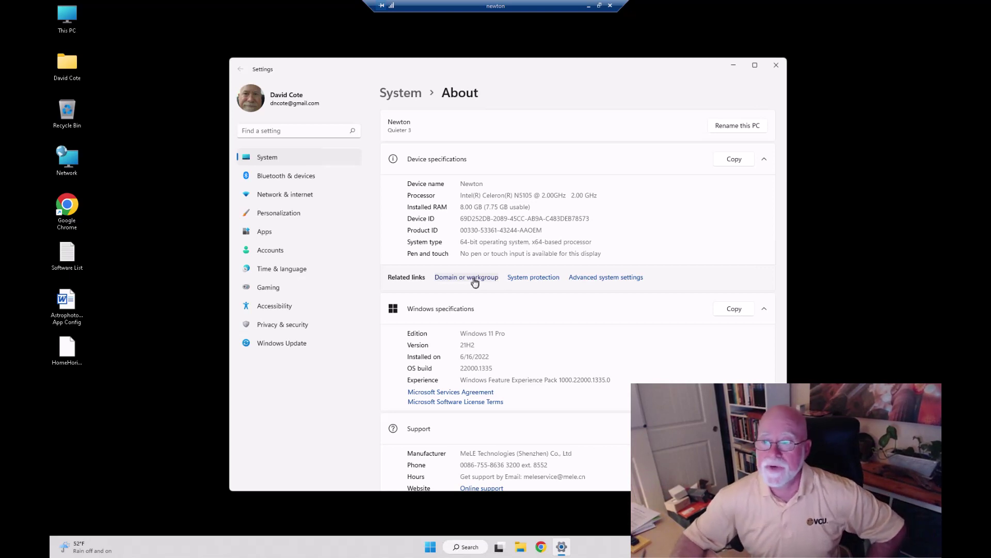
Open the Remote Desktop settings from the About page and expand the Remote Desktop options to view authentication and port.
scroll(581, 310, "down", 5)
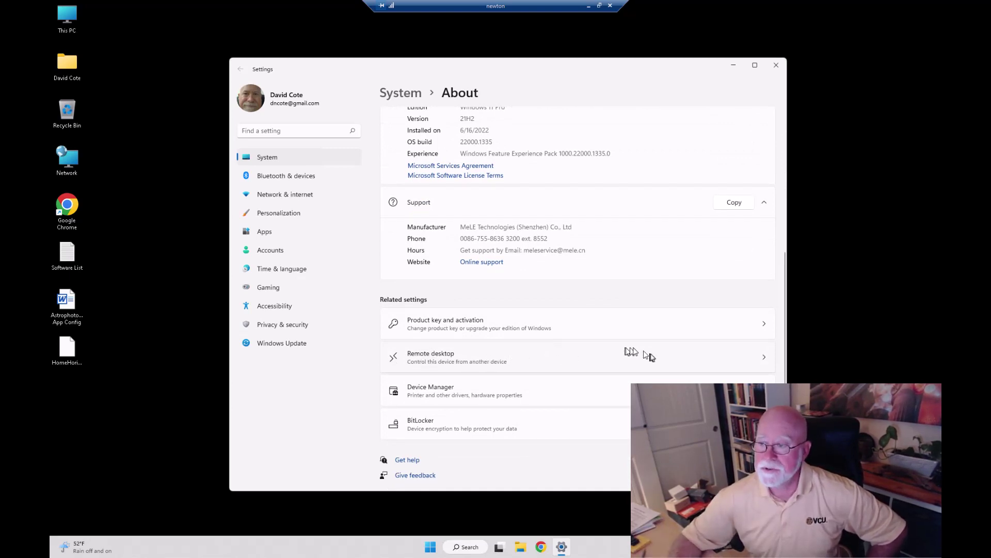
left_click(760, 362)
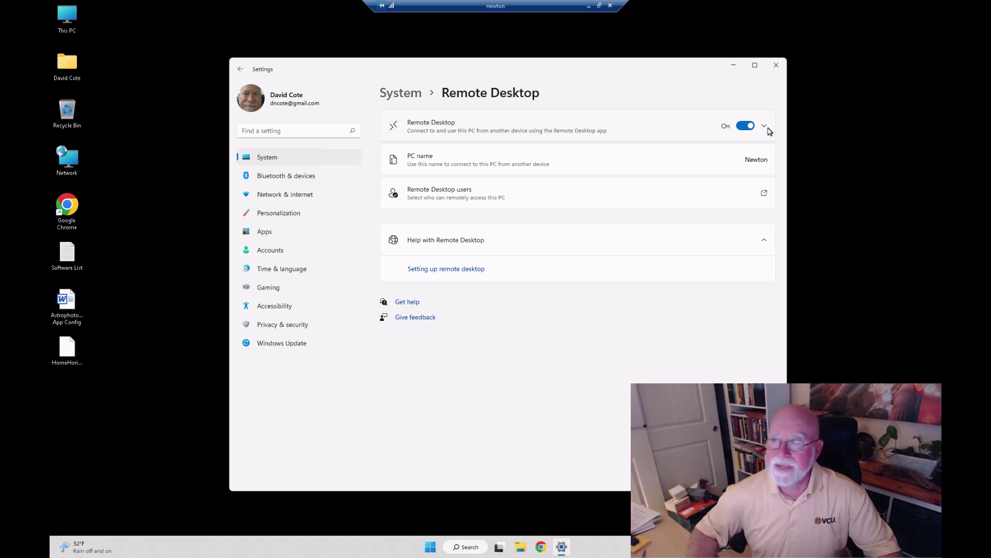
left_click(765, 127)
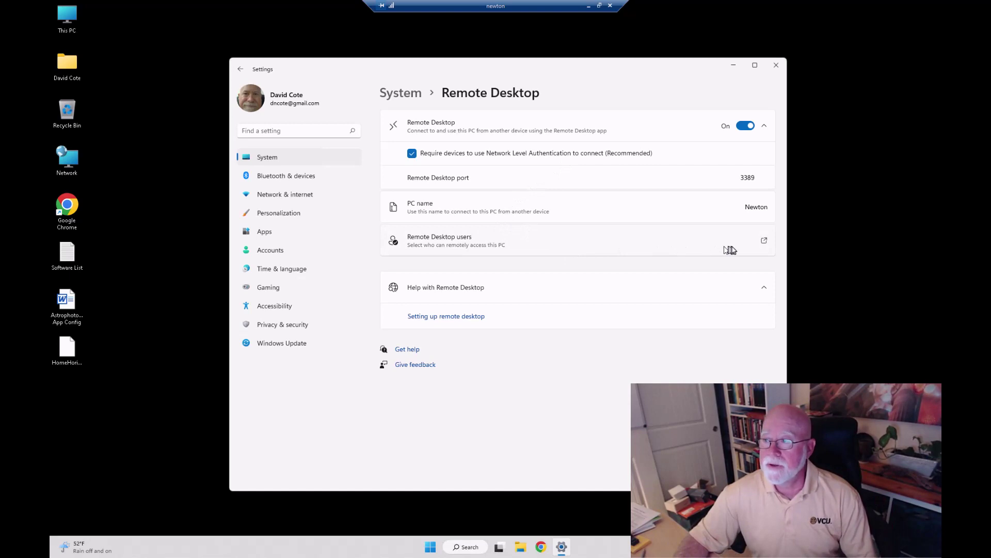
Examine the Remote Desktop users and the dialog for adding one, cancel both, and collapse the Remote Desktop help section.
left_click(745, 249)
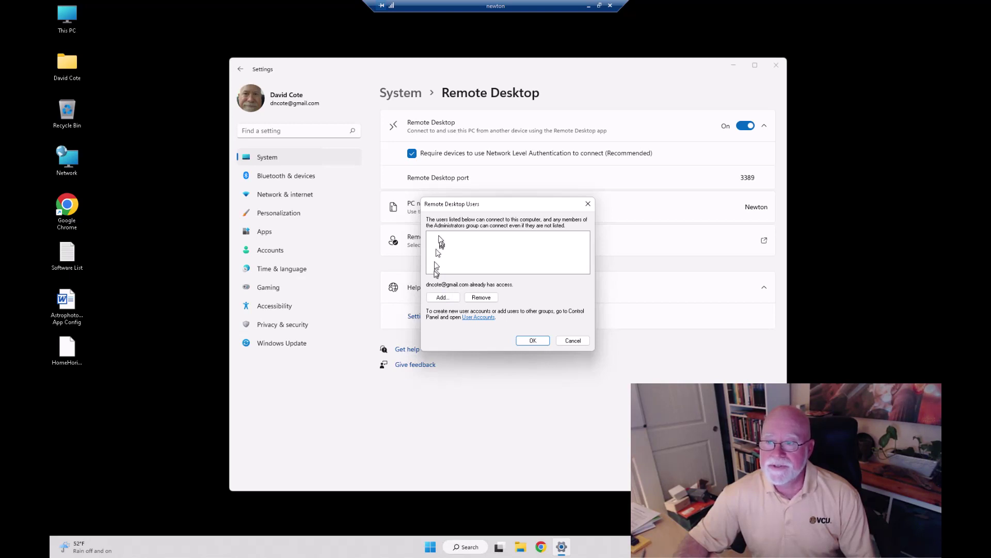
left_click(442, 297)
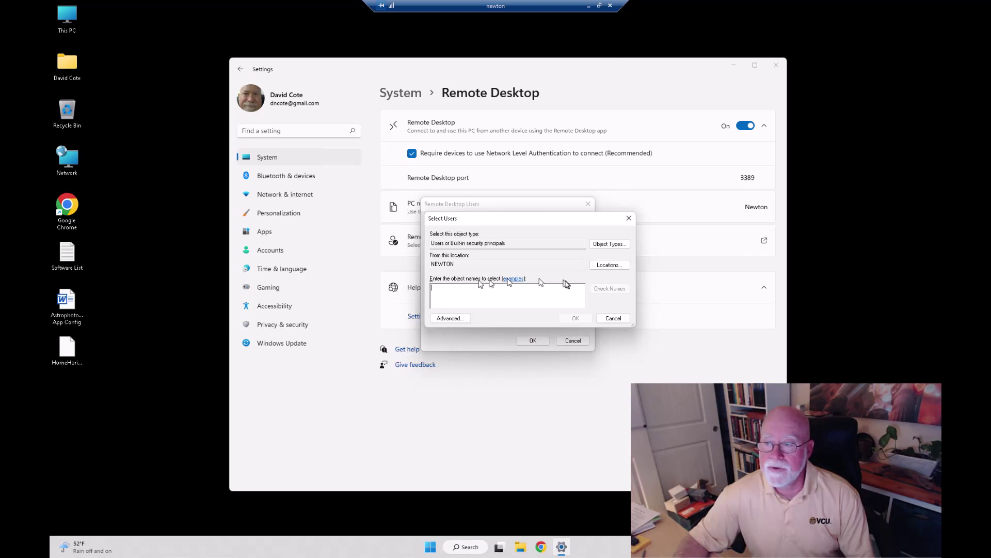
left_click(629, 218)
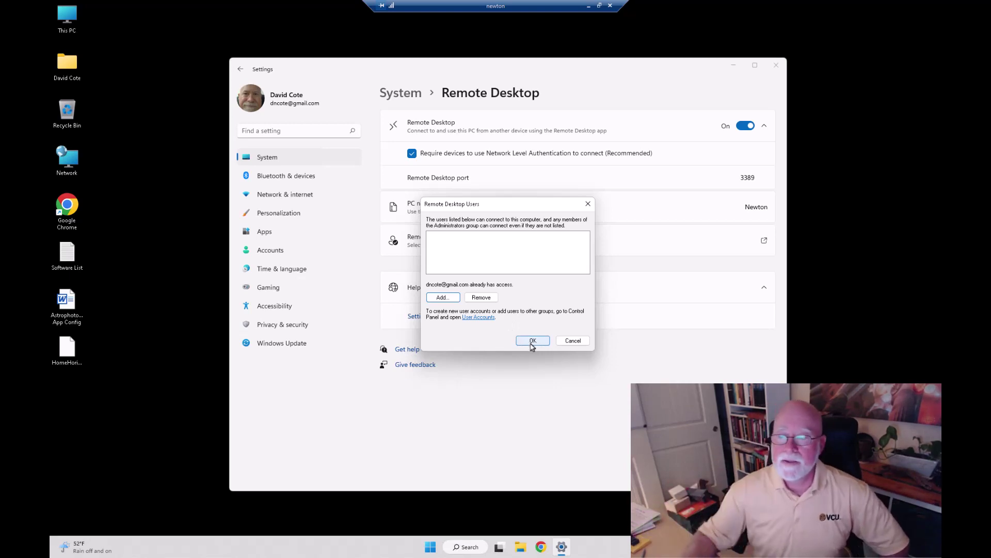
left_click(569, 342)
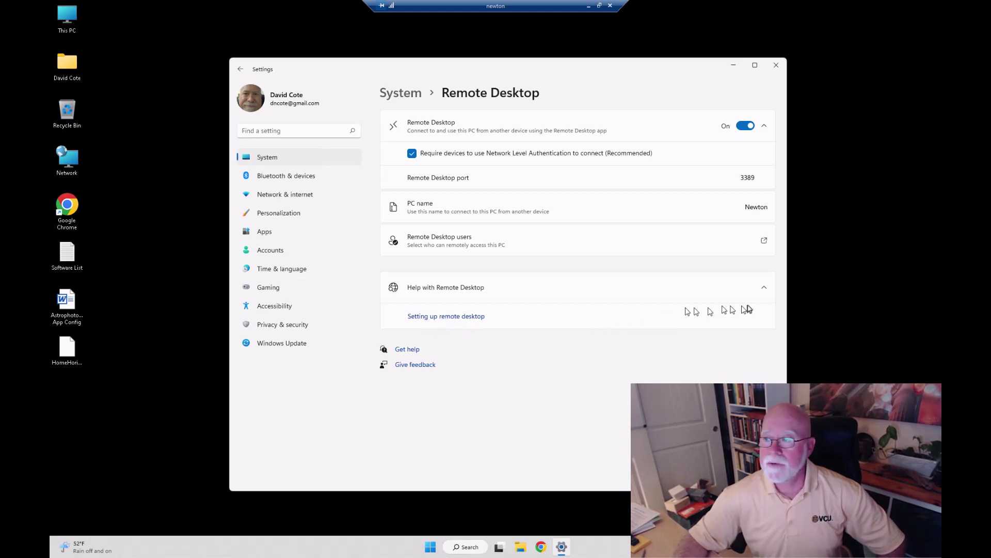
left_click(765, 290)
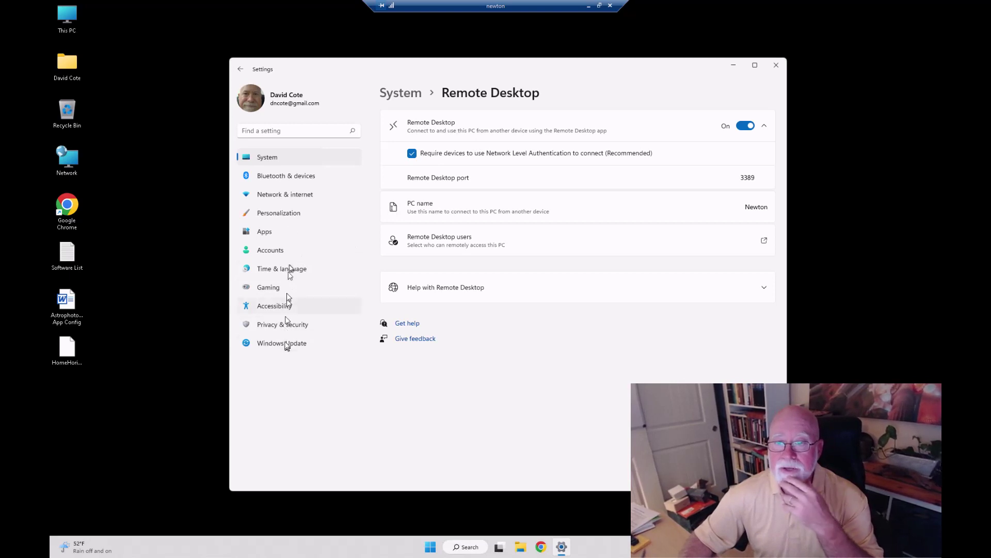
In the system's Power settings, expand the screen and sleep options and set the power mode to Best performance.
left_click(247, 175)
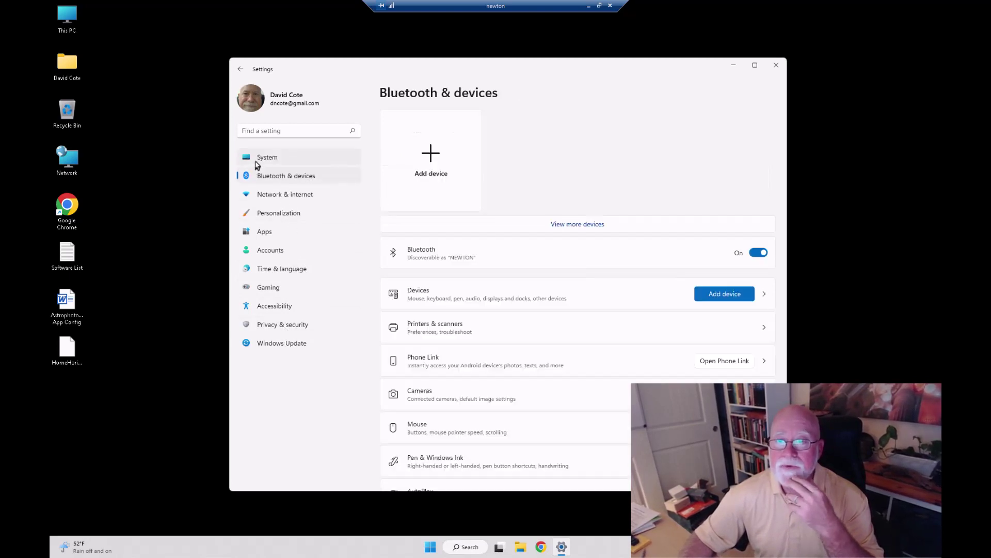
left_click(266, 157)
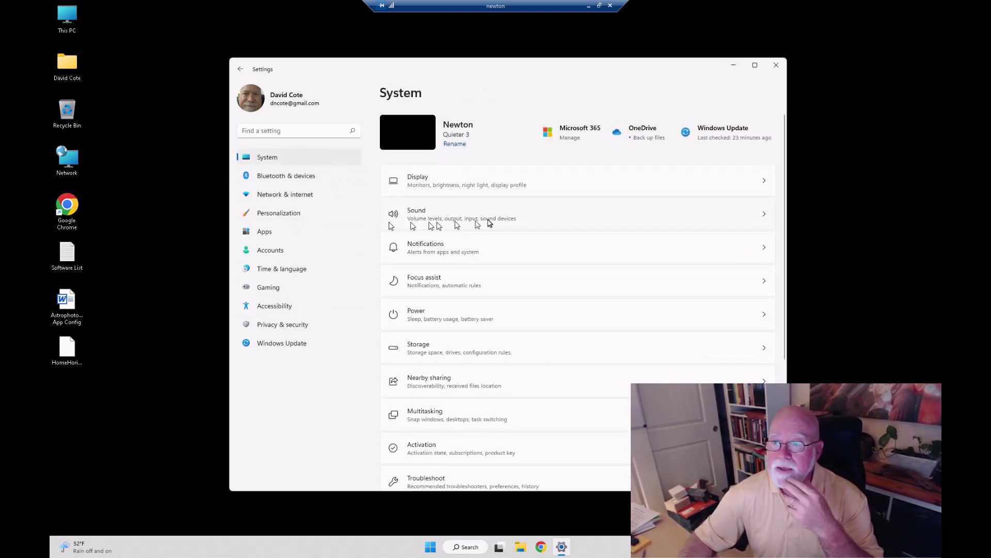
scroll(589, 251, "down", 1)
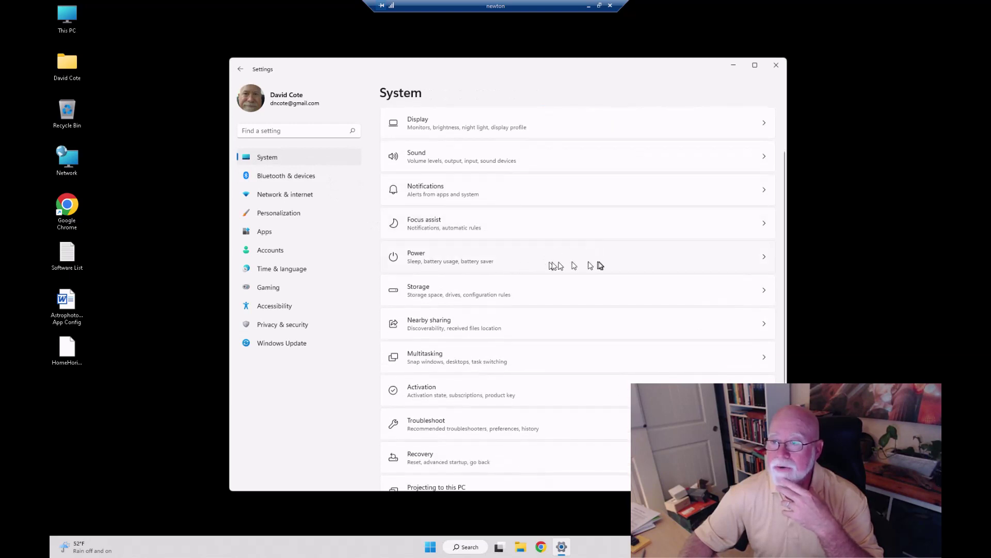
left_click(765, 261)
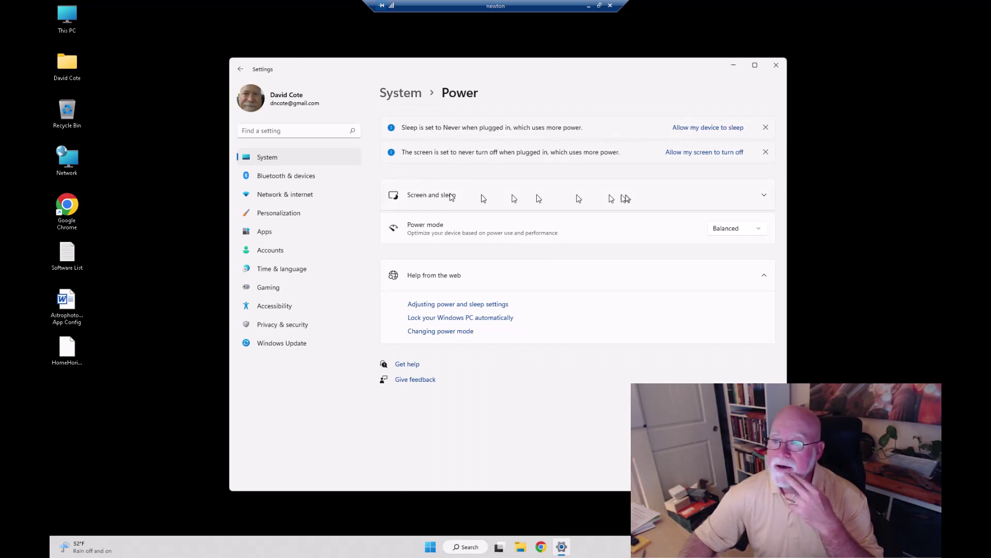
left_click(767, 200)
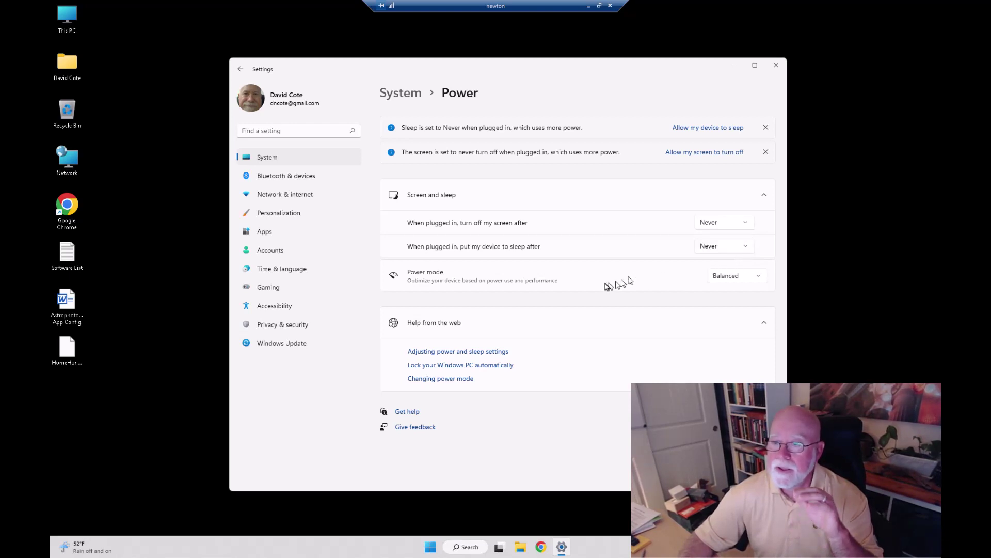
left_click(763, 281)
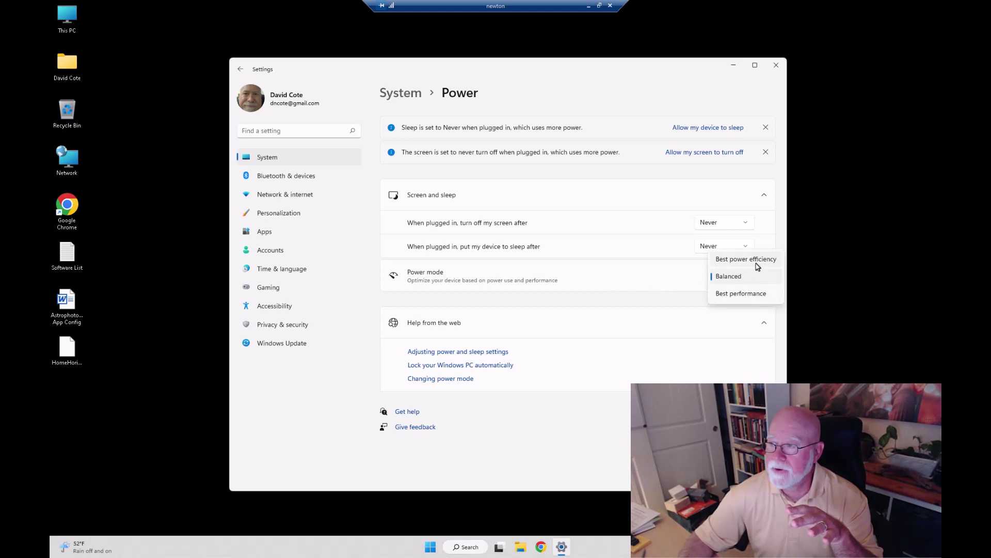
left_click(739, 299)
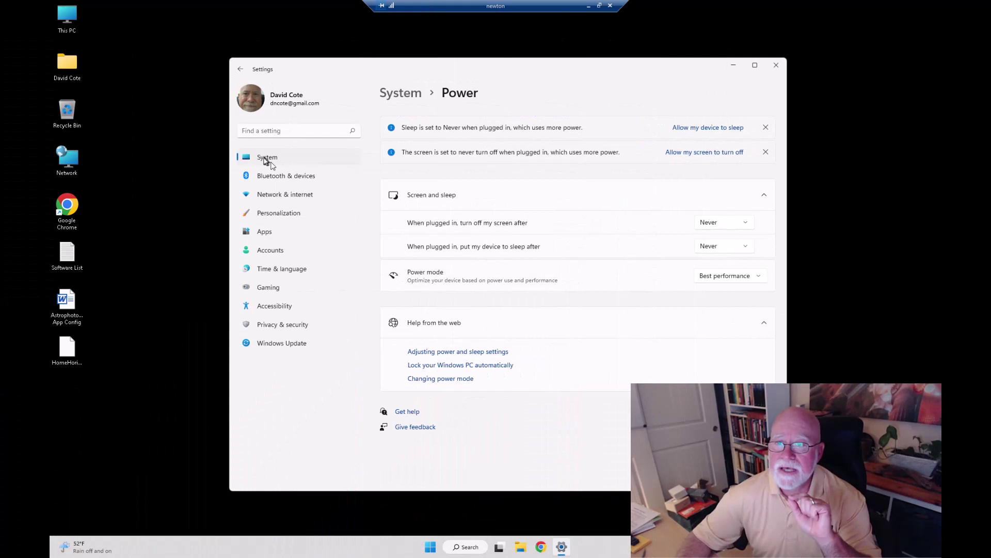
left_click(268, 158)
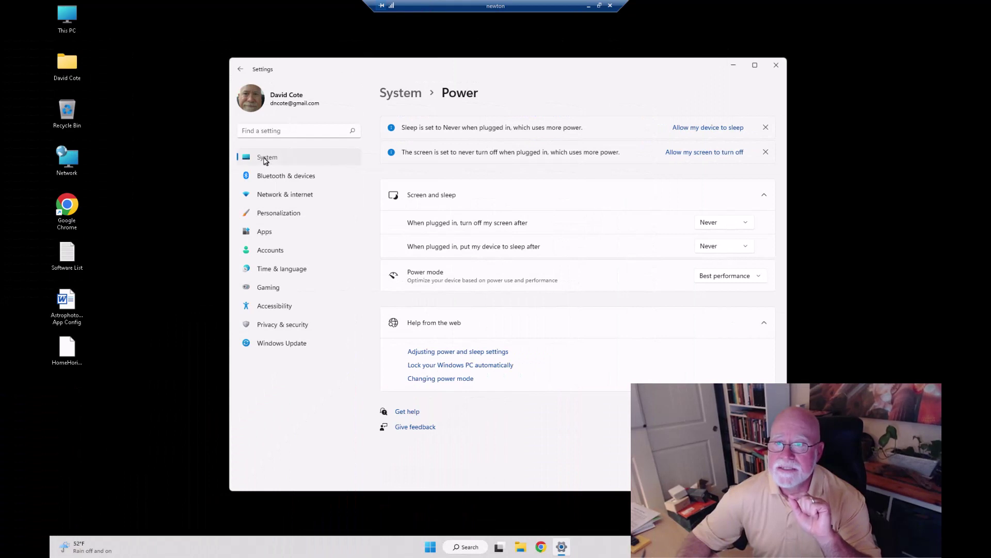
Pause Windows updates for 4 weeks and close the Settings window.
scroll(558, 333, "down", 5)
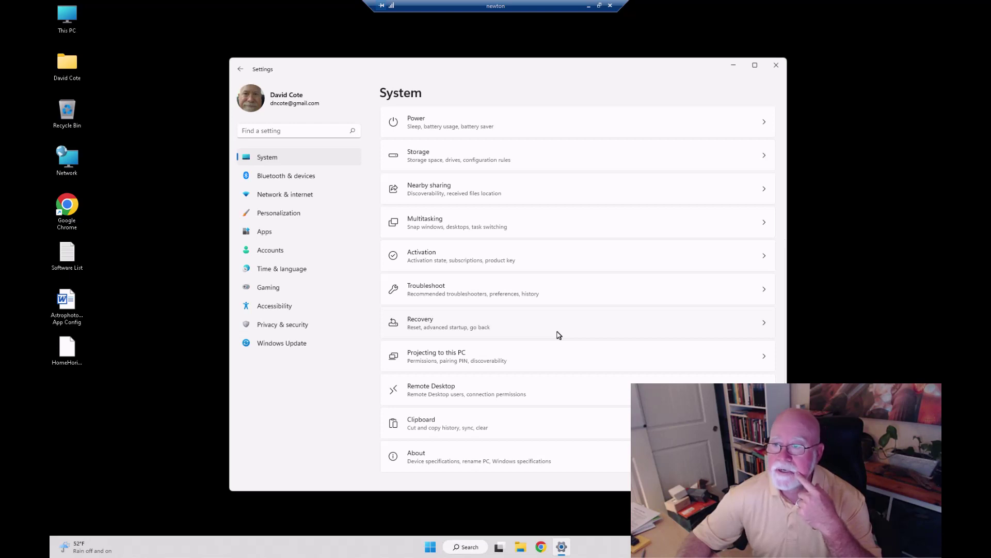
scroll(559, 334, "up", 2)
scroll(559, 335, "up", 4)
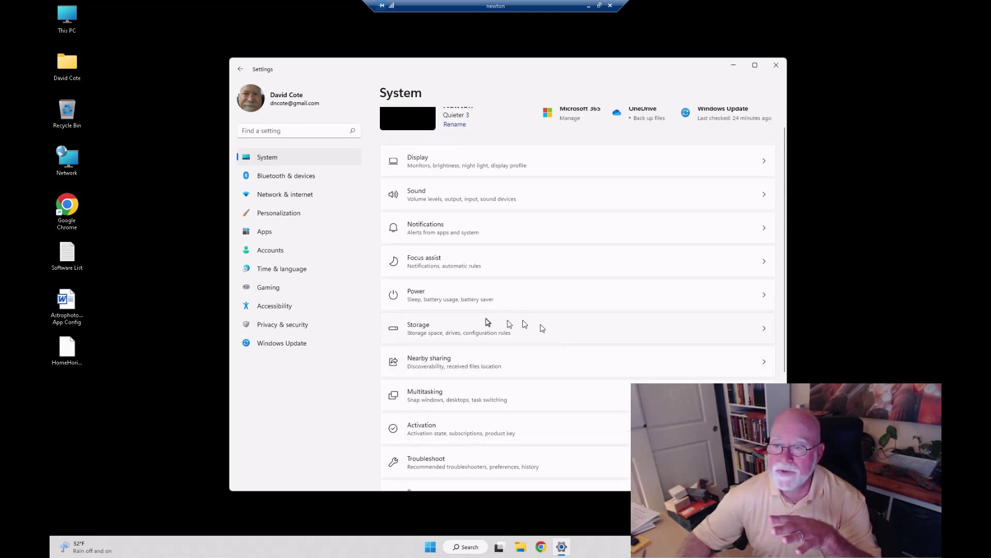
left_click(268, 346)
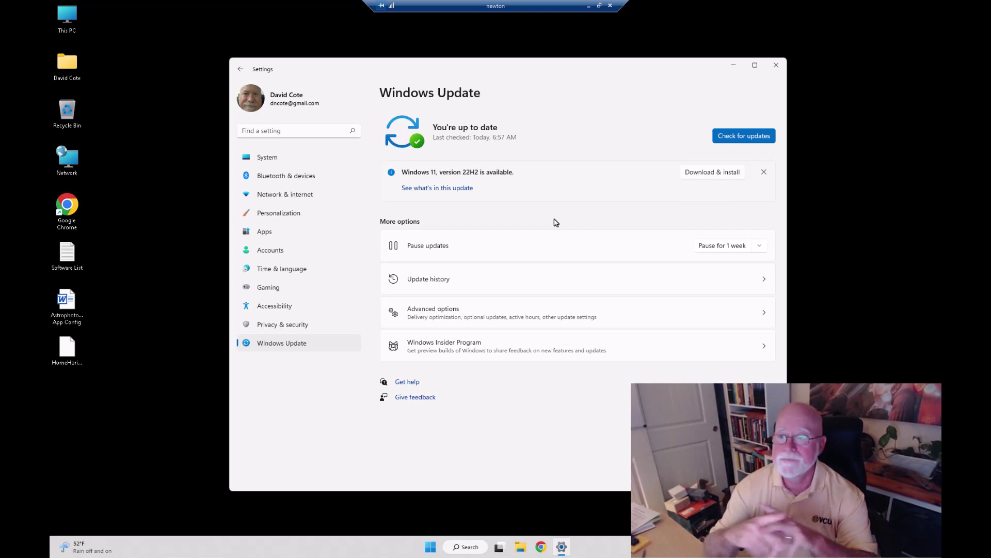
left_click(762, 248)
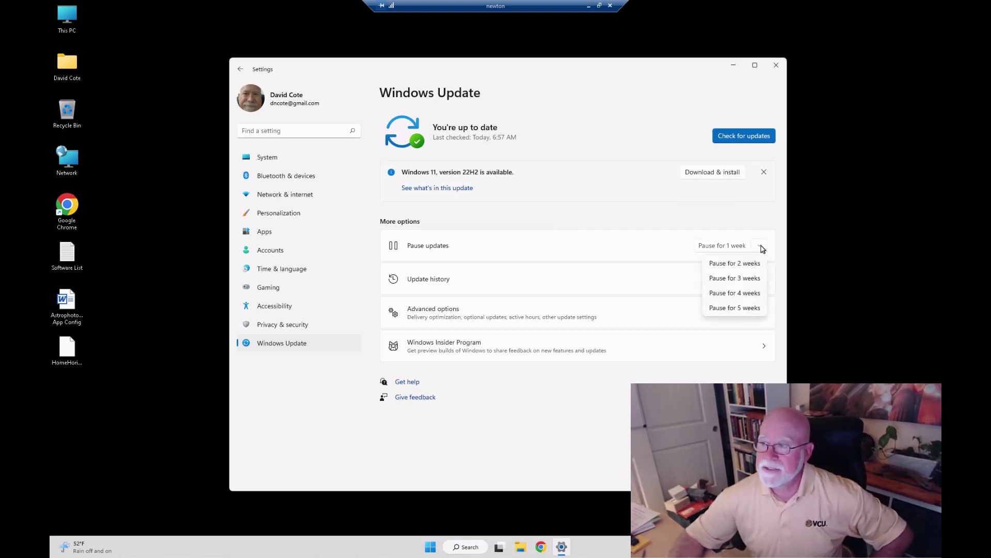
left_click(745, 293)
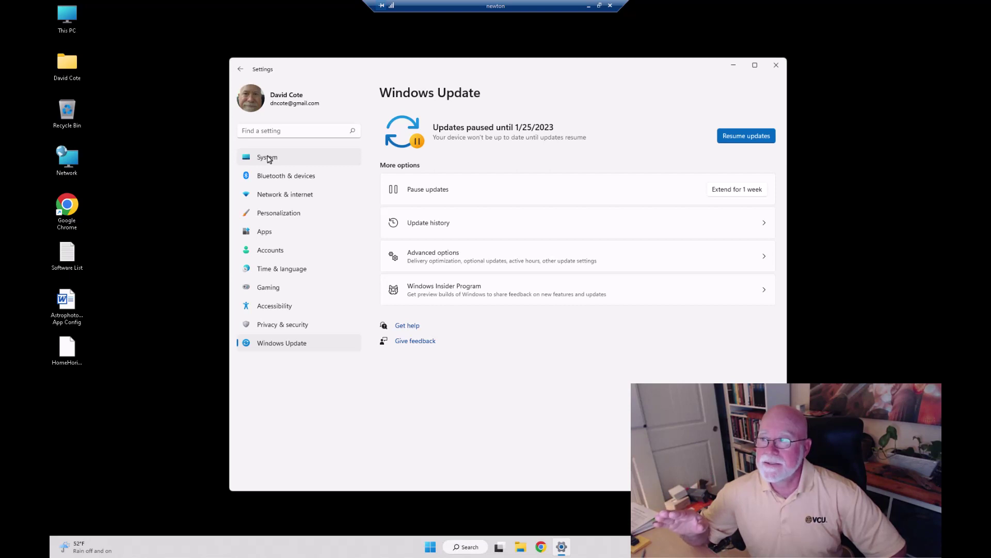
left_click(783, 67)
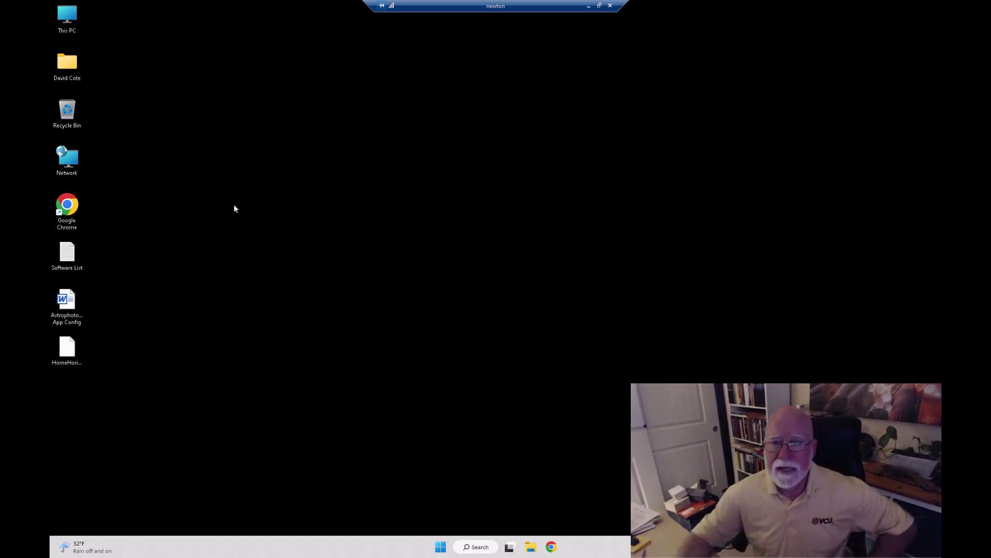
Open the Software List text file from the desktop, narrow its window to the text width and reposition it on the desktop.
double_click(61, 255)
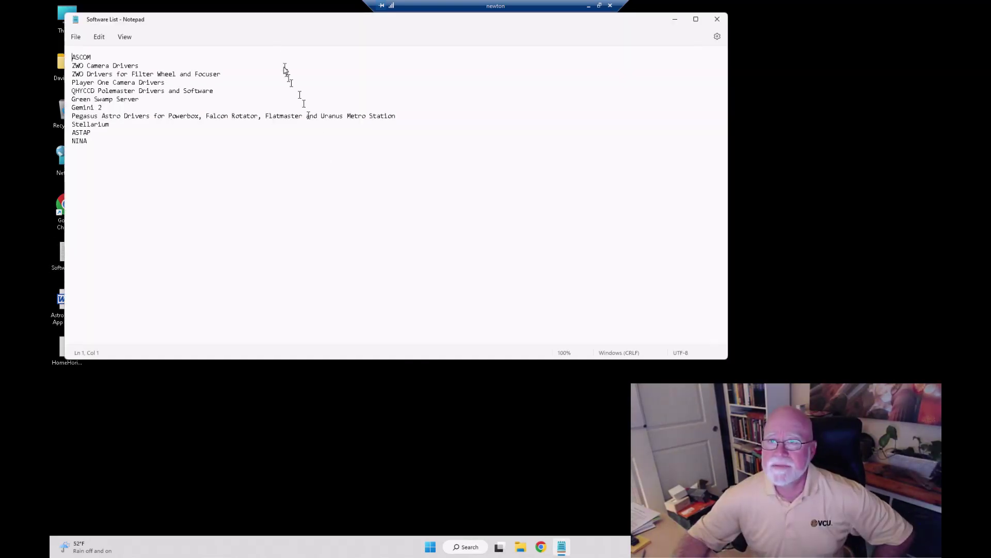
left_click_drag(261, 23, 455, 82)
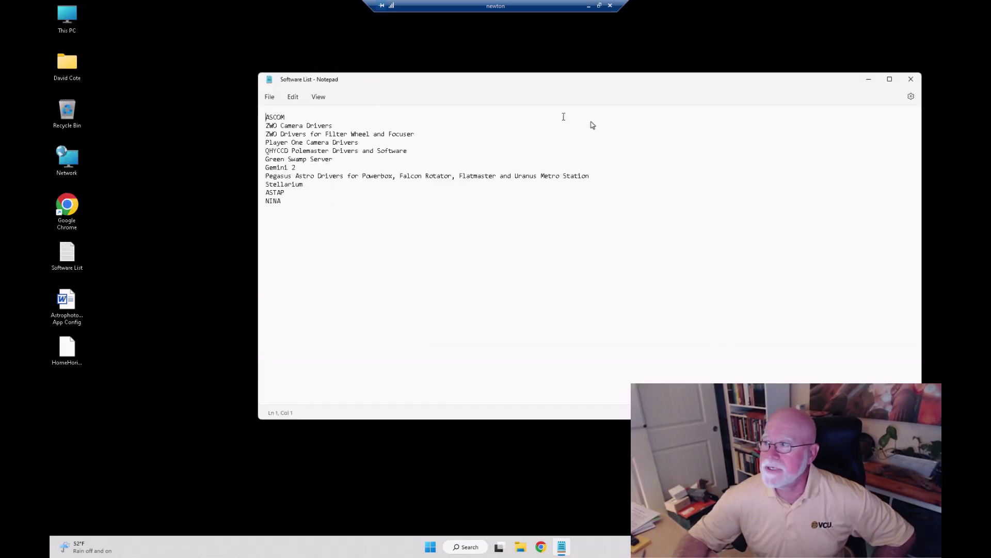
left_click_drag(922, 230, 600, 230)
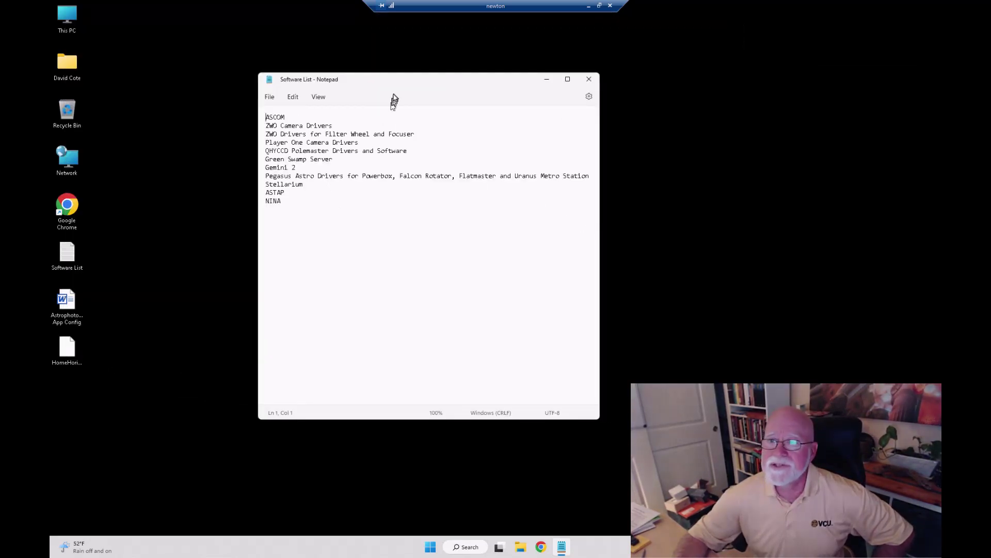
left_click_drag(395, 86, 493, 103)
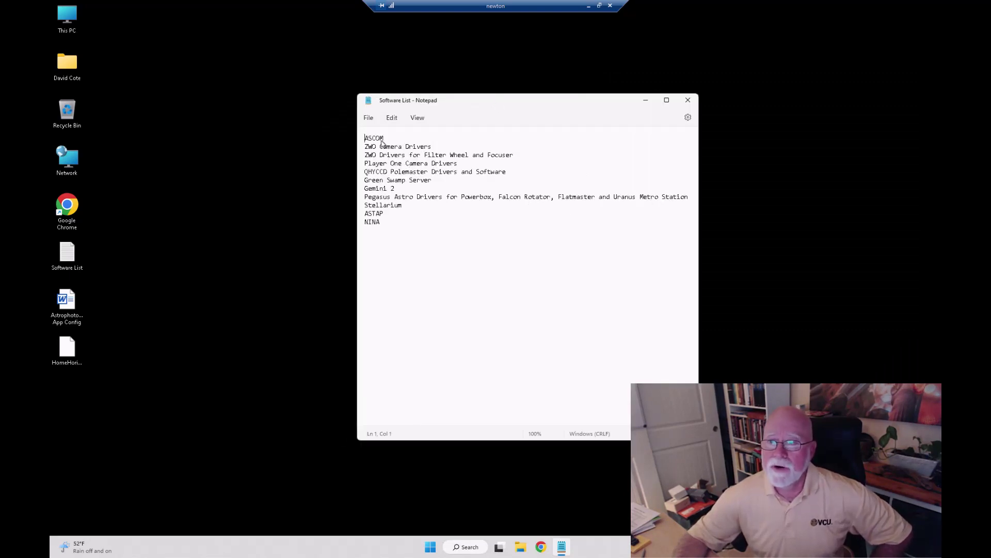
Review the ASCOM and ZWO entries in the software list, highlighting the camera, filter wheel and focuser drivers.
left_click_drag(384, 138, 364, 138)
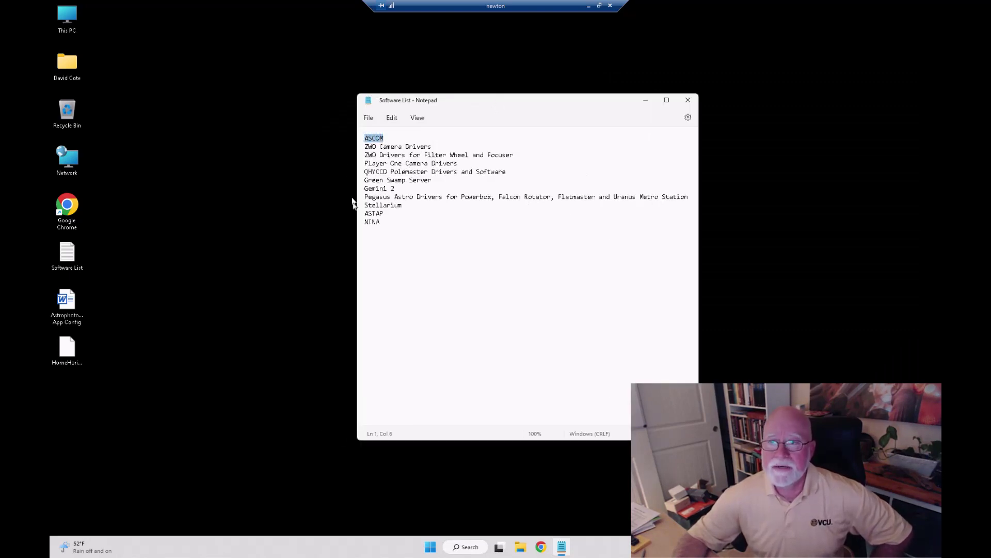
left_click(439, 258)
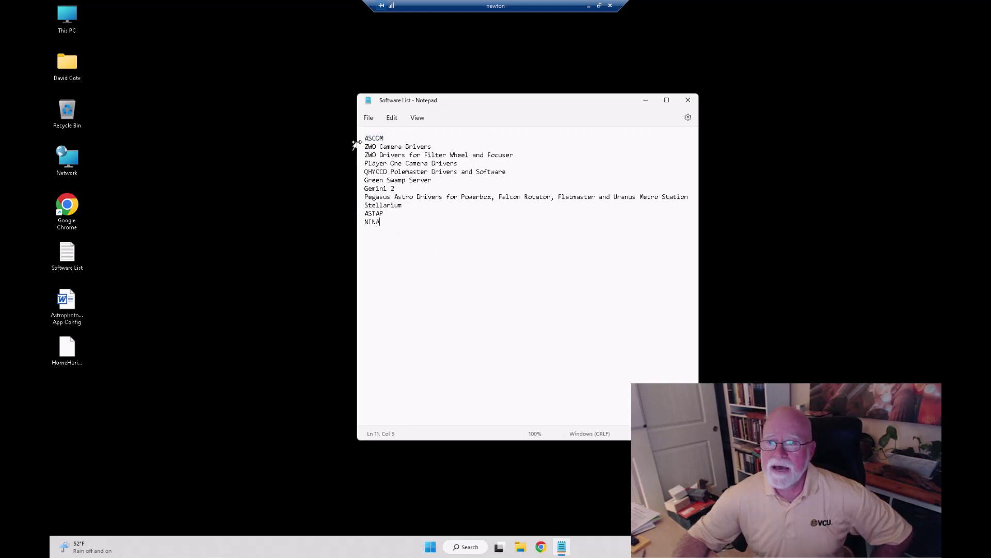
left_click_drag(364, 149, 518, 156)
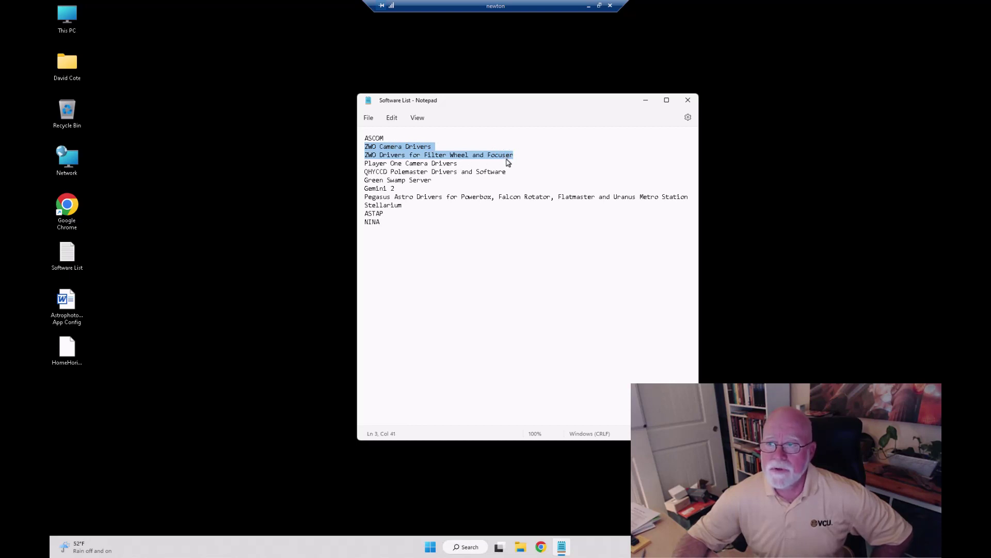
left_click(507, 156)
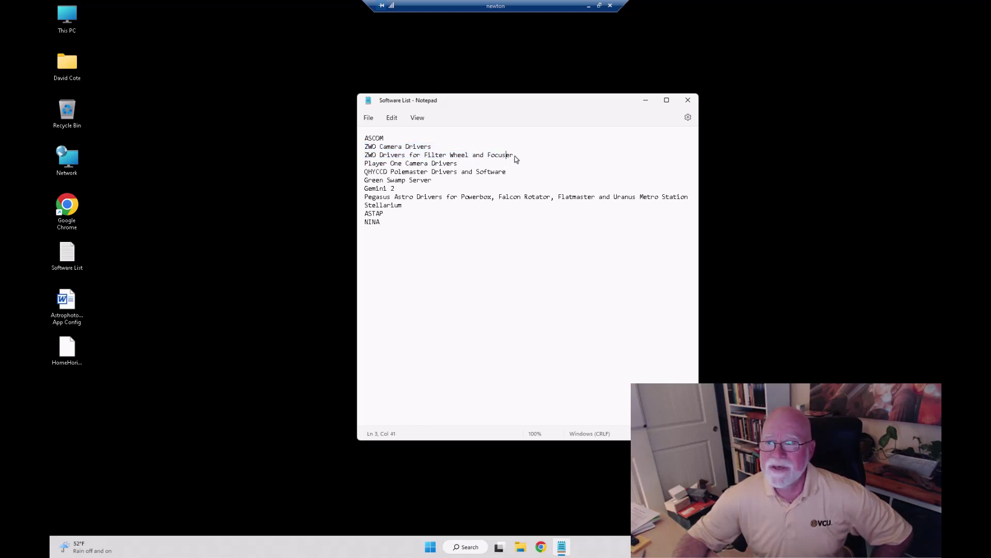
left_click_drag(513, 156, 428, 158)
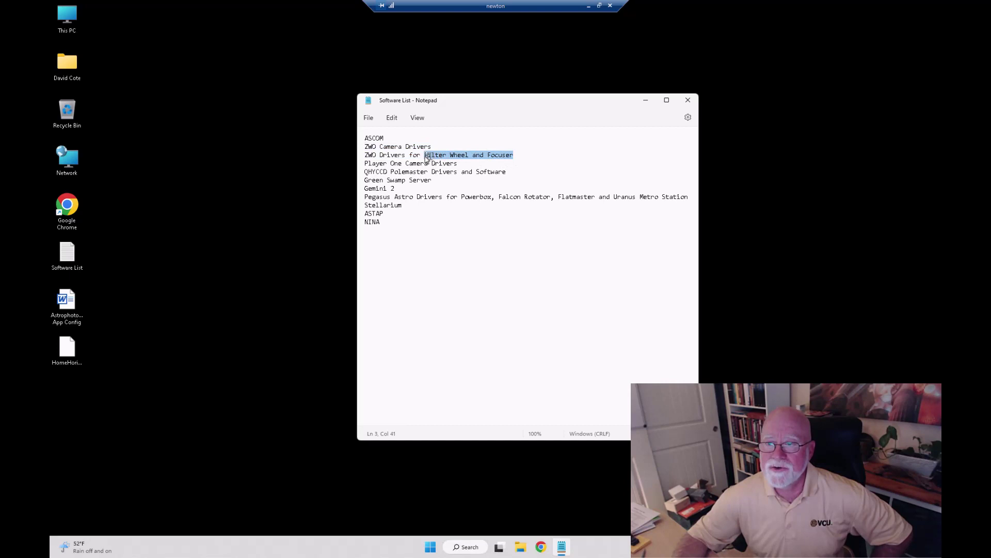
left_click(455, 156)
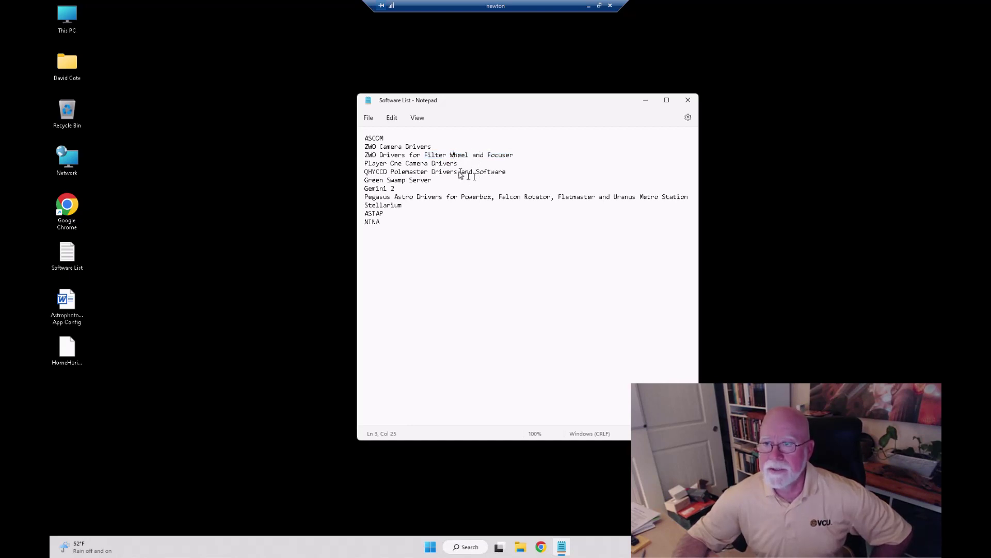
Review the Player One, QHYCCD Polemaster, Green Swamp Server and Gemini 2 entries by highlighting each one.
left_click_drag(458, 164, 384, 164)
left_click(435, 164)
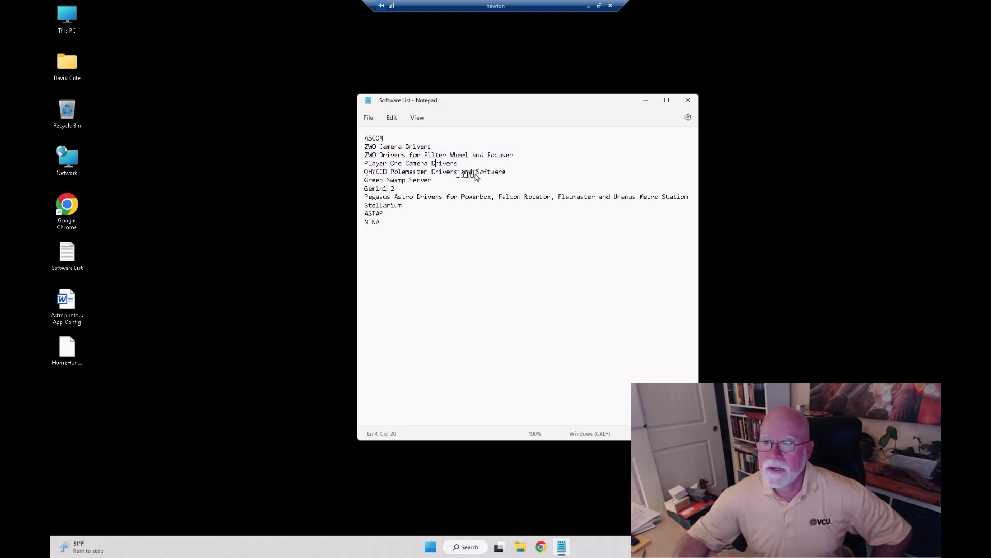
left_click_drag(507, 173, 364, 176)
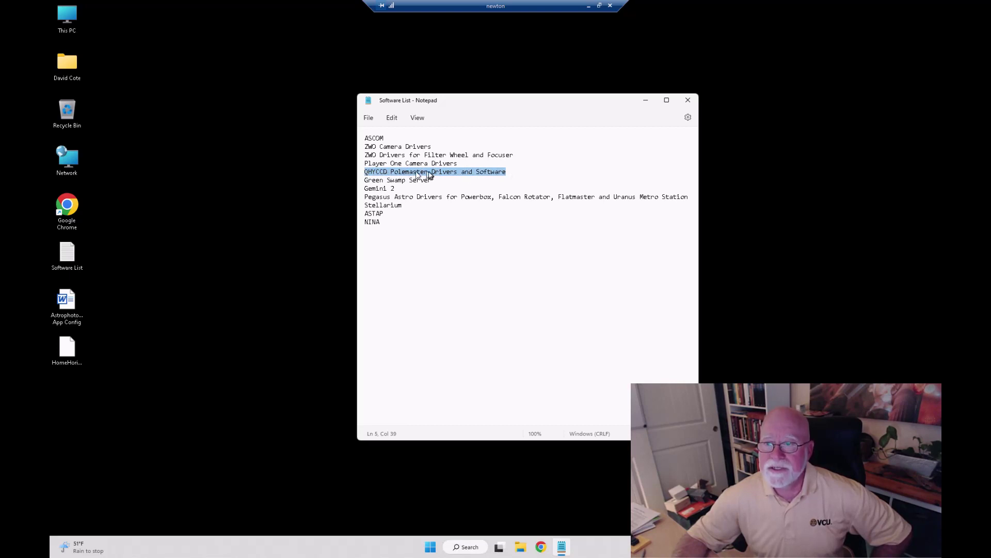
left_click(447, 173)
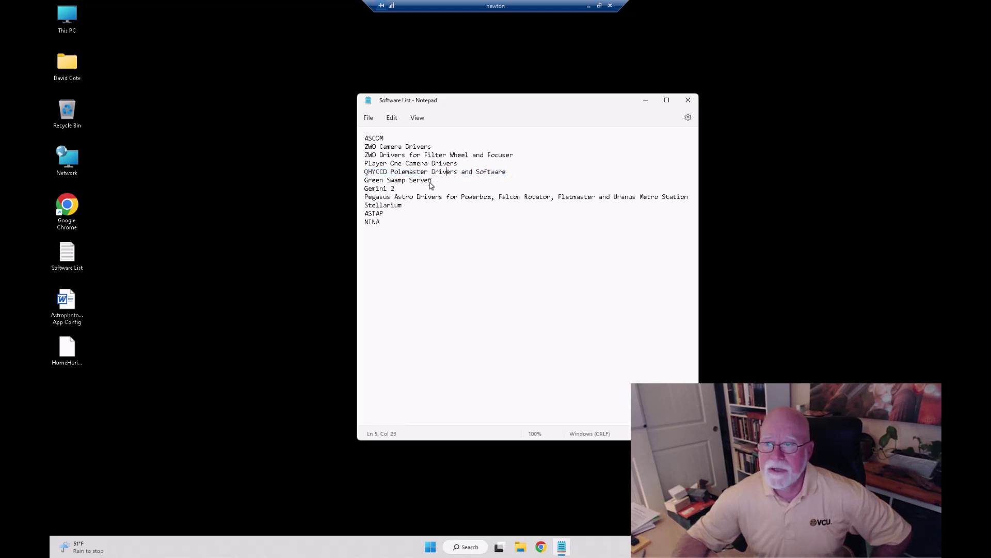
left_click_drag(431, 181, 371, 182)
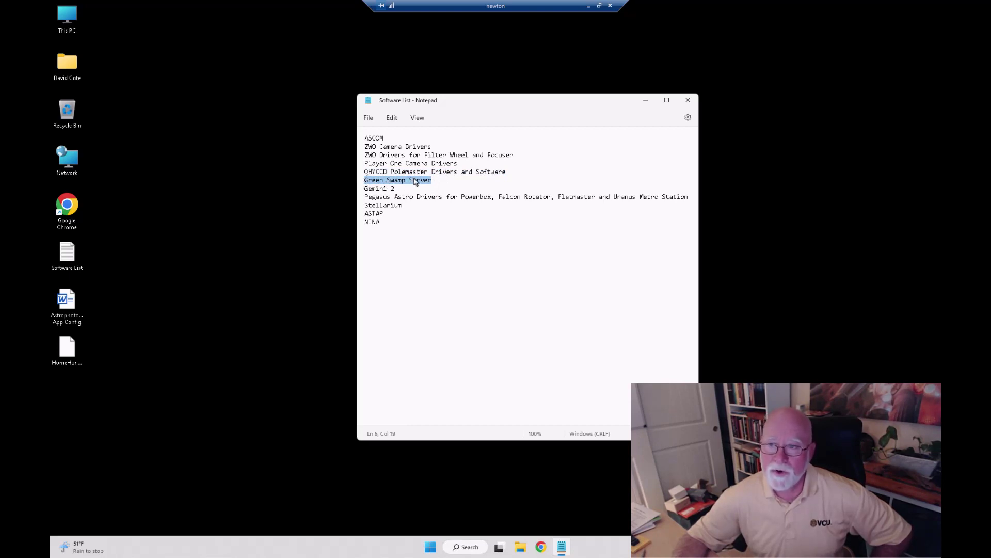
left_click_drag(413, 187, 365, 192)
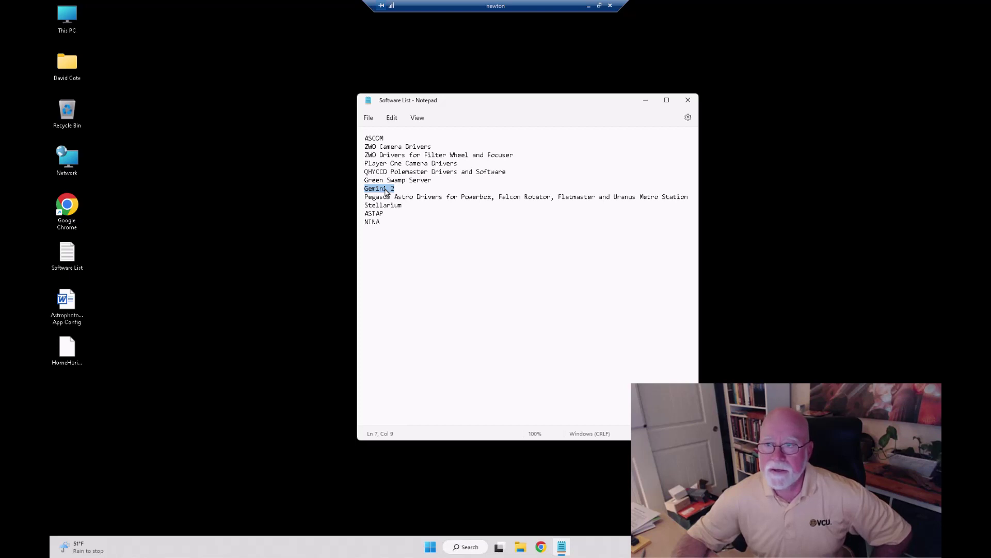
left_click(385, 189)
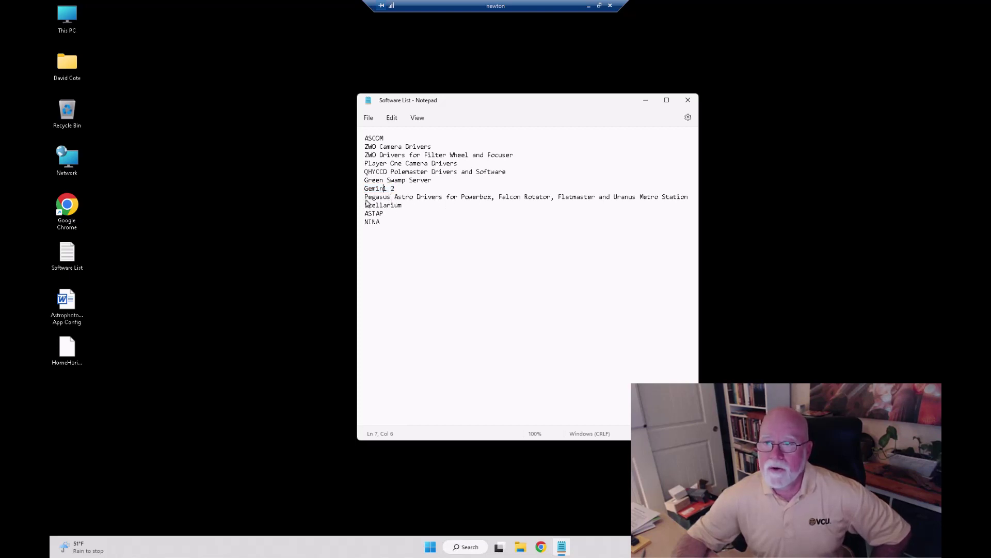
Review the Pegasus Astro drivers, Stellarium, ASTAP and NINA entries by highlighting each one in the list.
left_click_drag(364, 198, 686, 202)
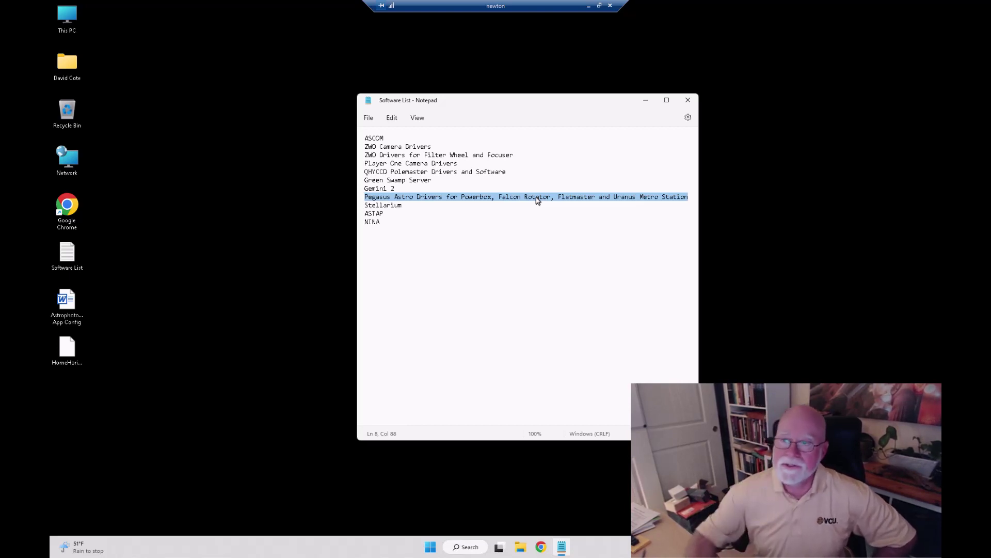
left_click(406, 217)
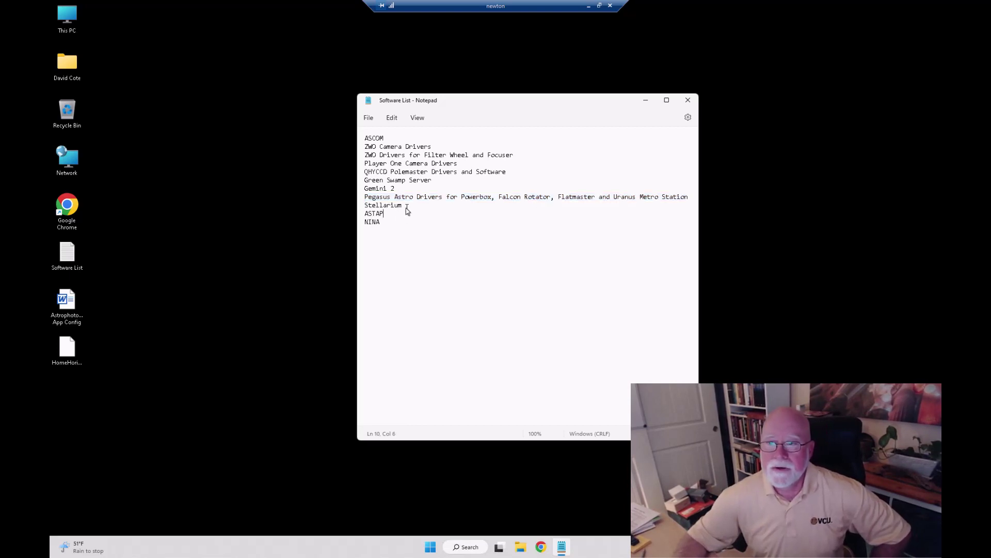
left_click_drag(403, 205, 365, 205)
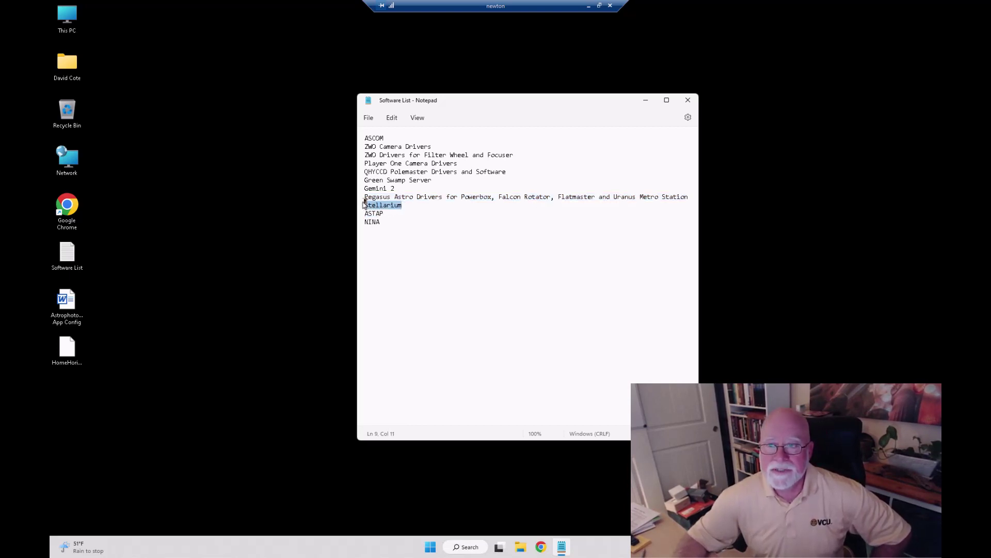
left_click(388, 223)
double_click(386, 213)
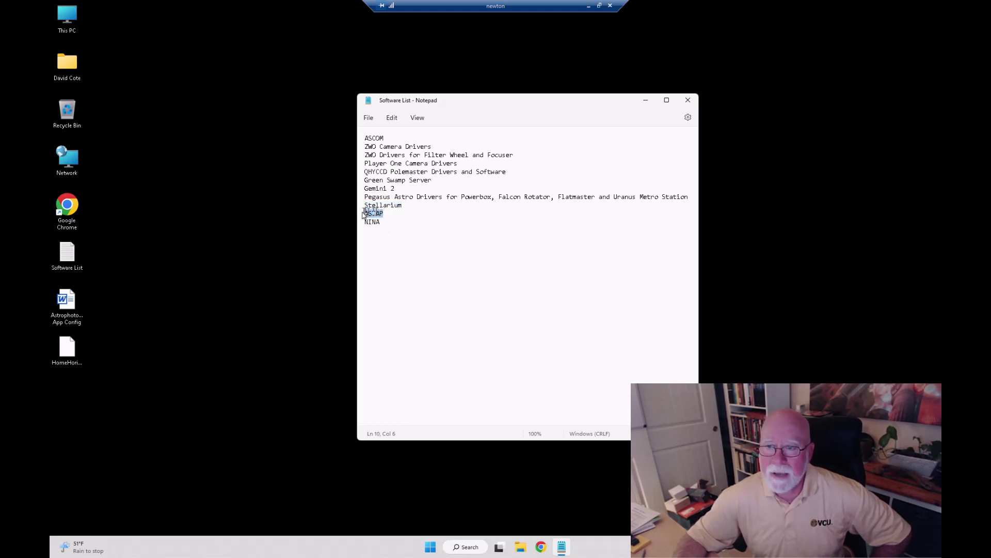
left_click(388, 215)
left_click_drag(386, 223, 364, 222)
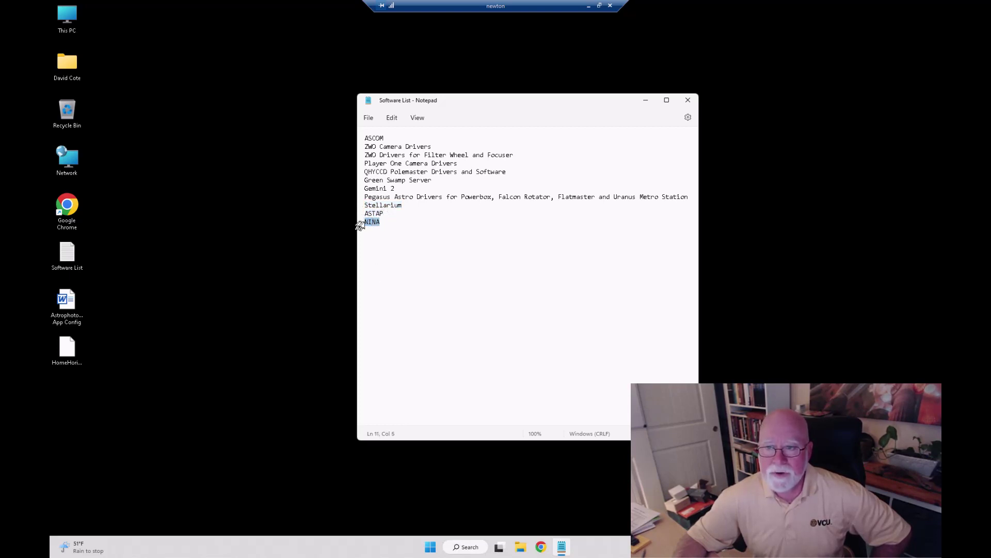
left_click(425, 229)
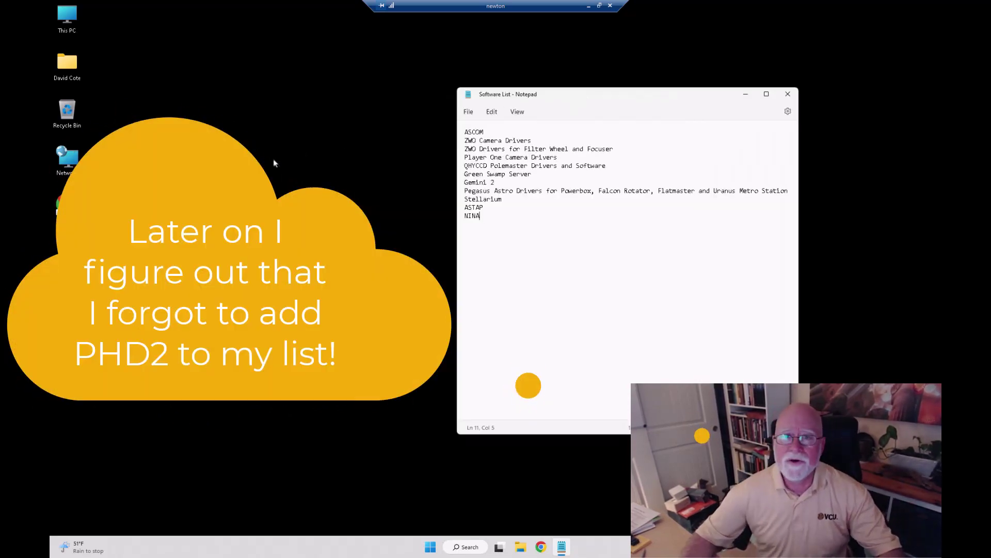
Create a new desktop folder named Software to Install.
right_click(223, 209)
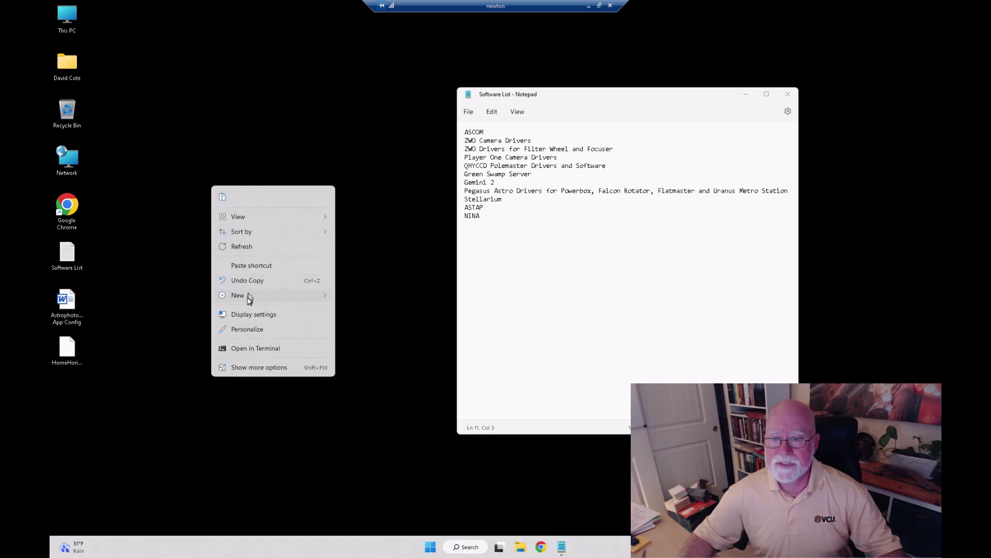
mouse_move(249, 301)
left_click(357, 297)
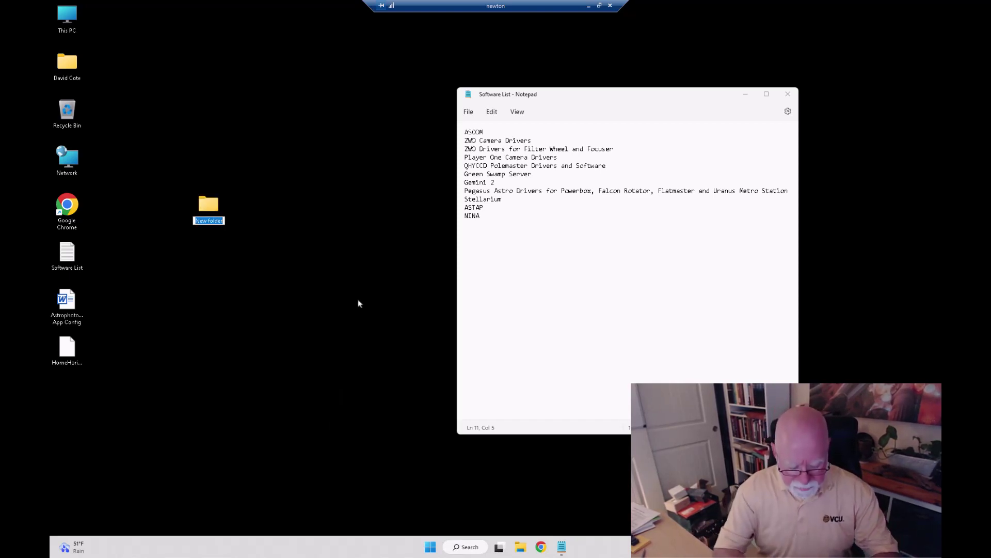
type("Softw")
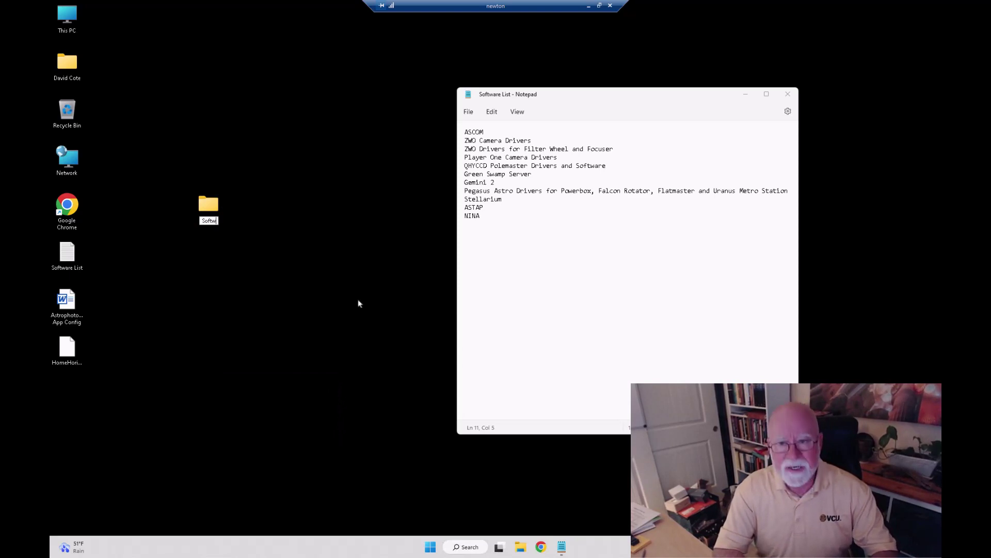
type("are to Install")
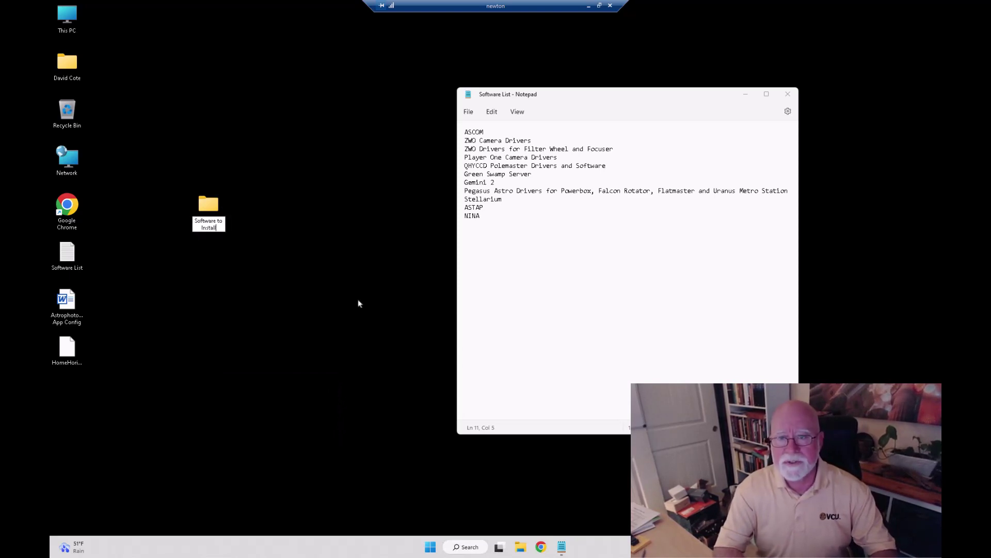
key("Return")
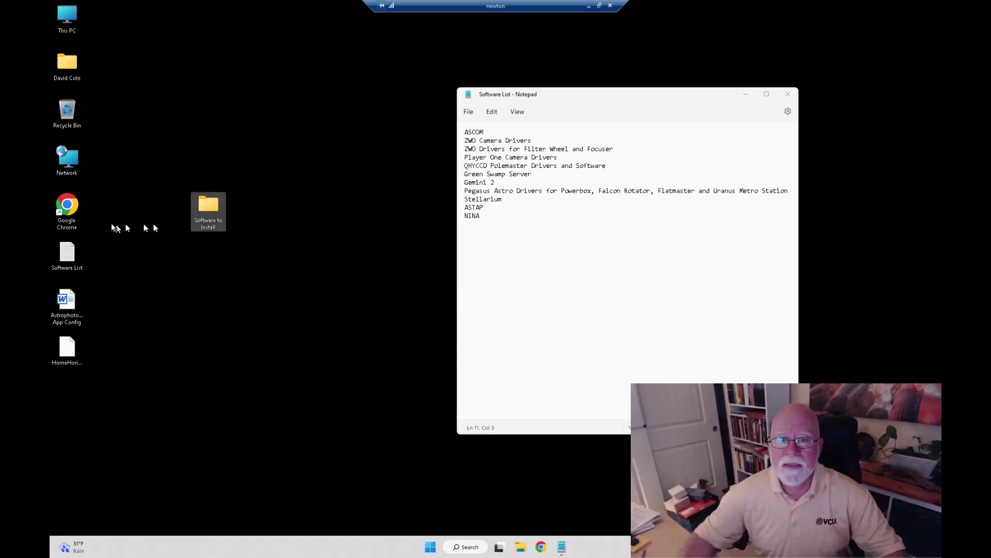
Open Google Chrome and arrange its window beside the software list, narrowing the browser so that both stay readable.
double_click(71, 207)
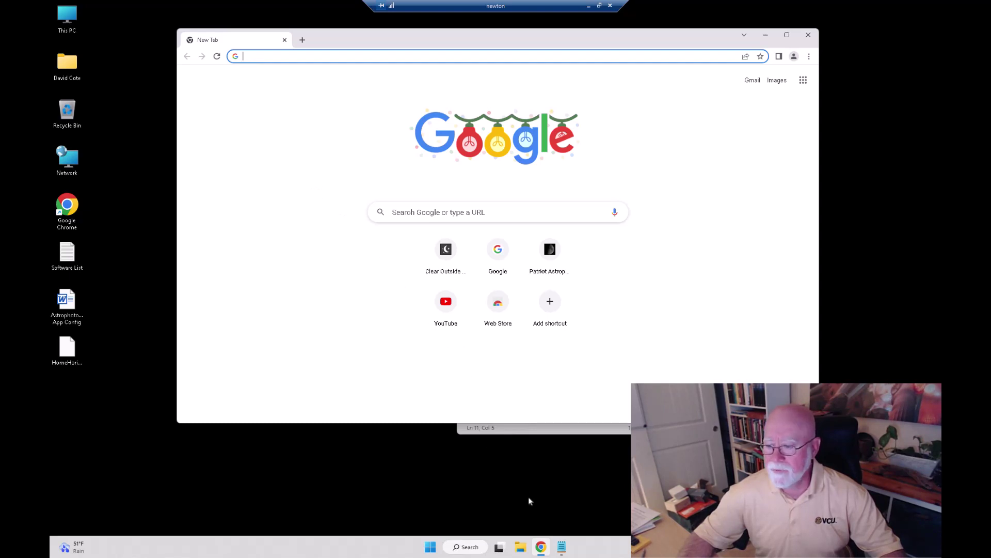
mouse_move(543, 552)
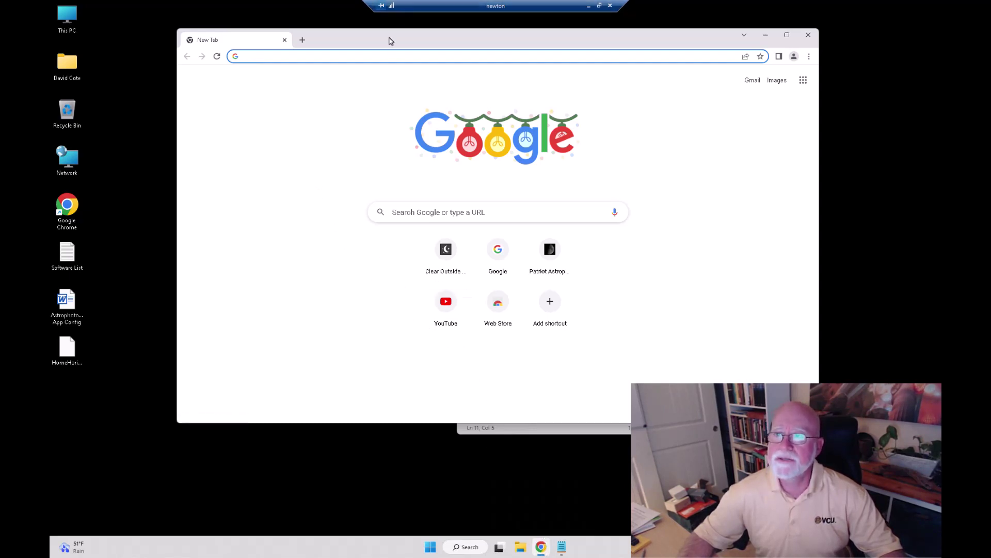
left_click_drag(391, 41, 404, 150)
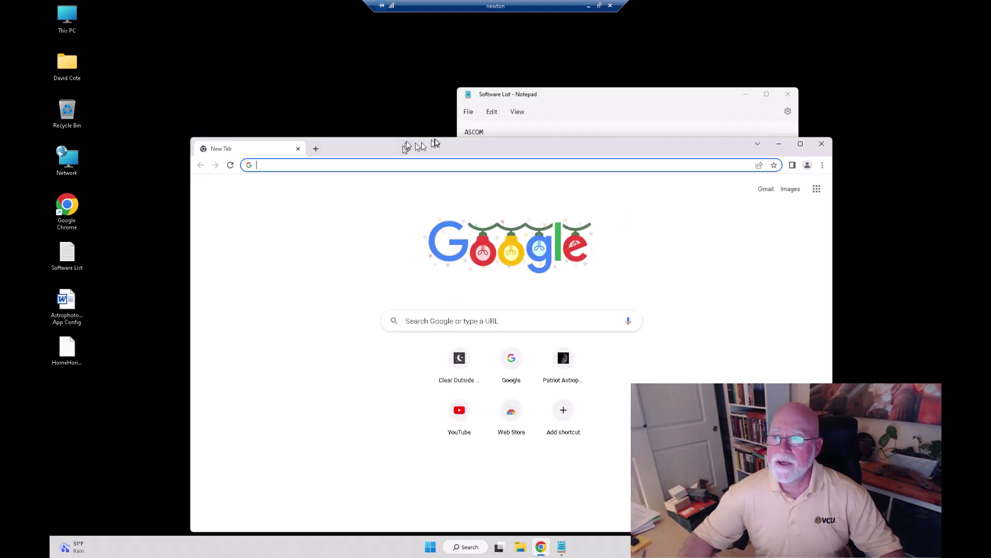
left_click(546, 105)
double_click(550, 96)
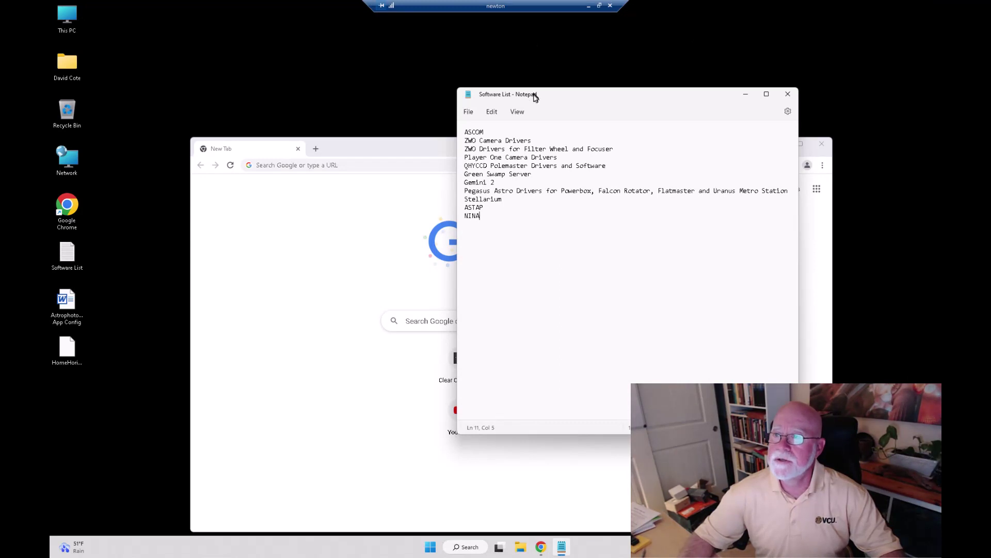
left_click_drag(537, 94, 736, 73)
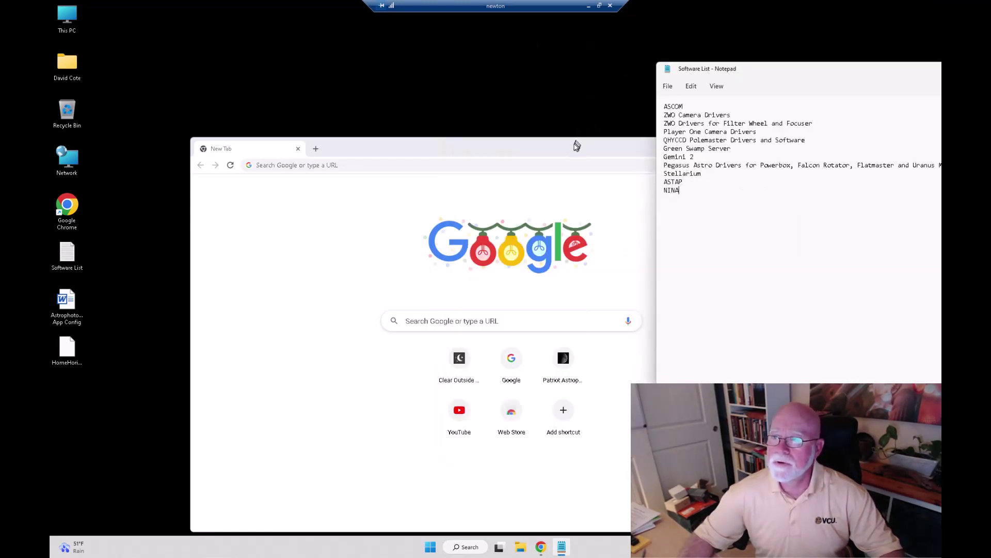
left_click_drag(577, 146, 478, 75)
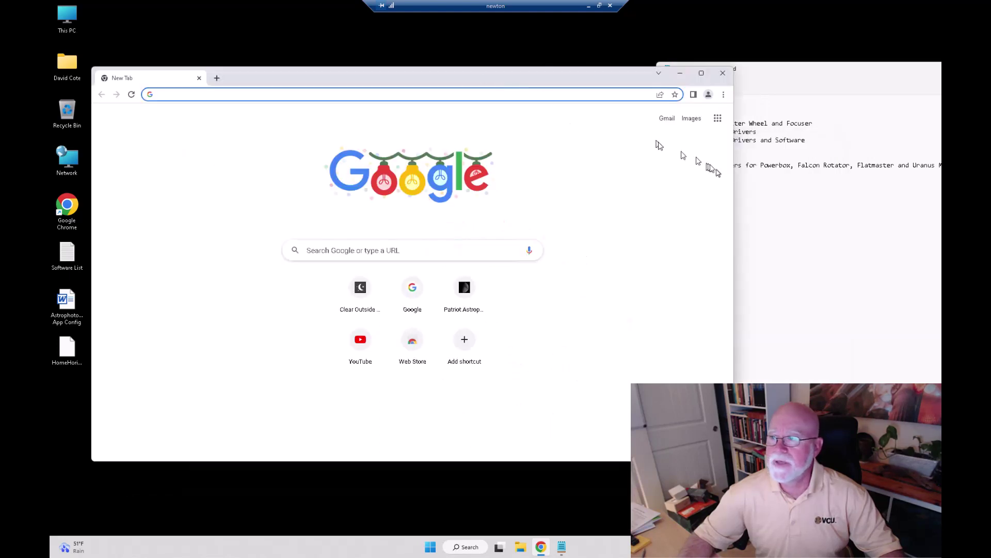
left_click_drag(733, 173, 647, 162)
Search Google for "ascom platform" and open the ASCOM - Standards for Astronomy website.
left_click(290, 249)
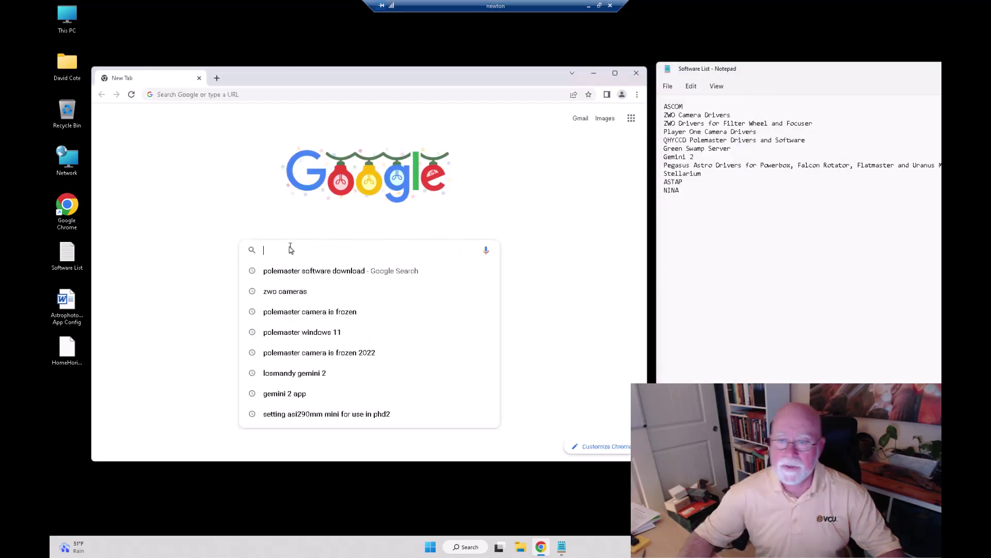
type("AS")
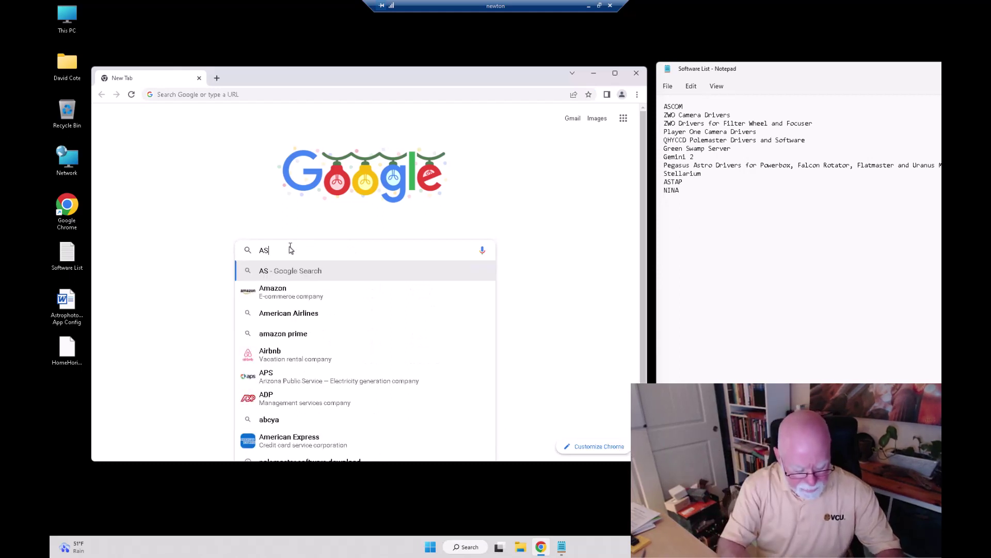
type("COM")
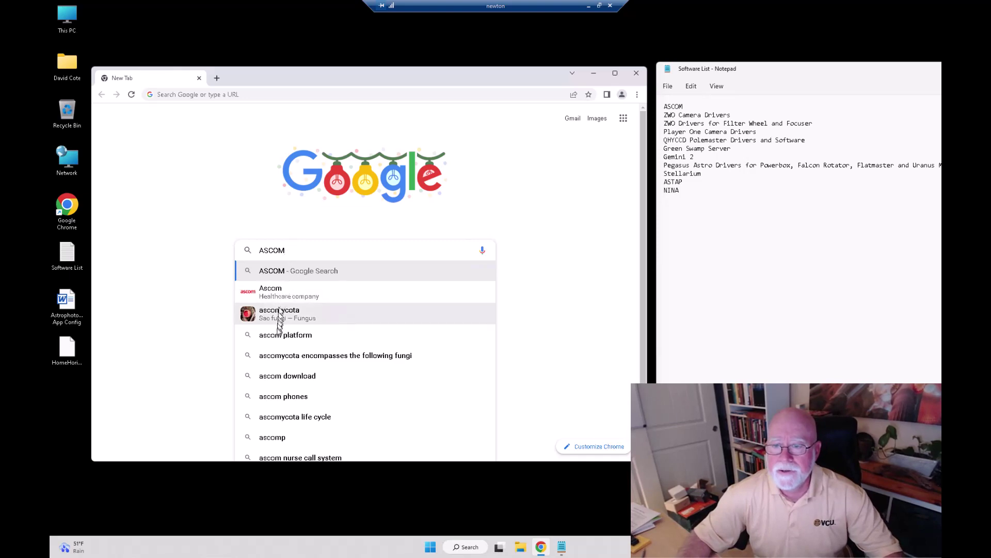
left_click(282, 335)
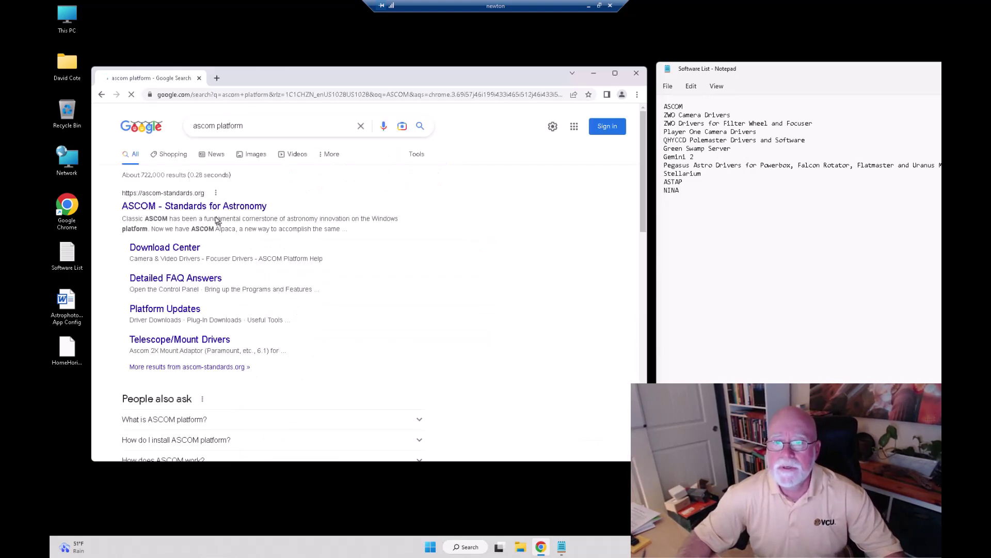
left_click(190, 207)
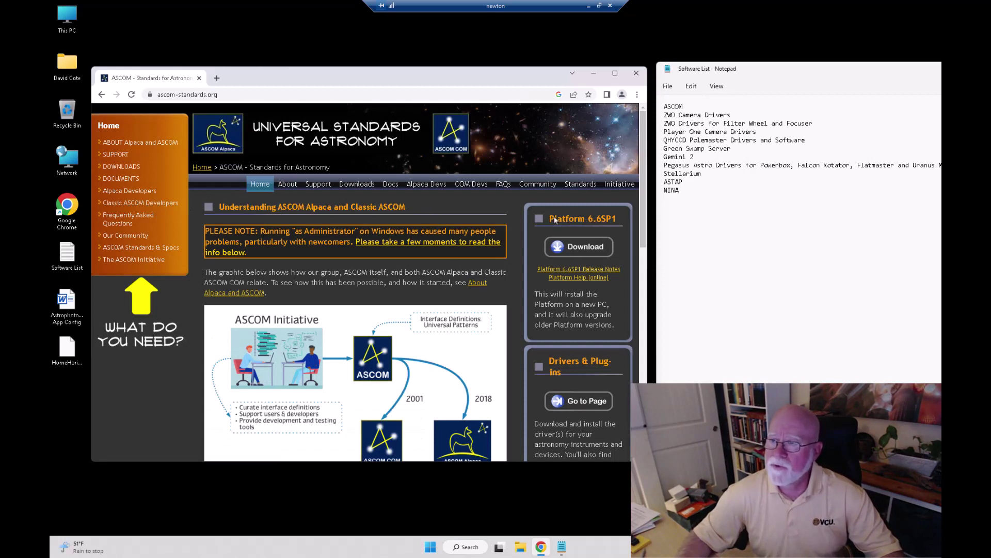
Download the ASCOM Platform 6.6SP1 installer and show the downloaded file in its folder.
left_click_drag(554, 218, 612, 218)
left_click(623, 251)
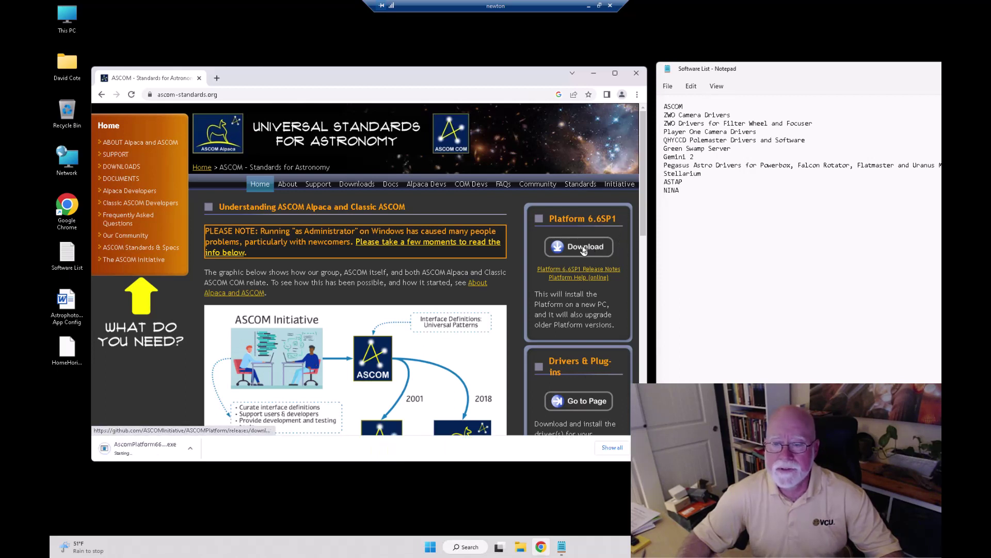
left_click(194, 451)
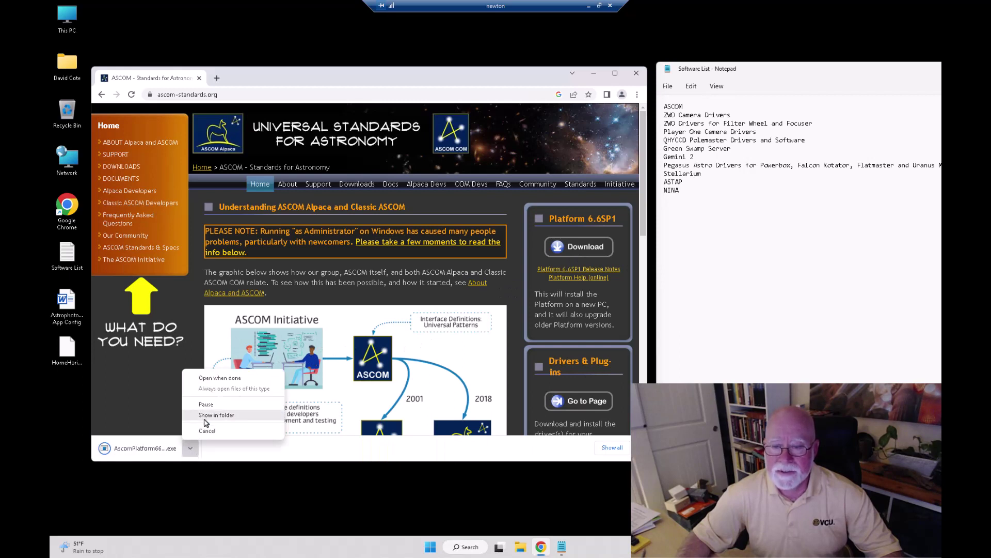
left_click(230, 459)
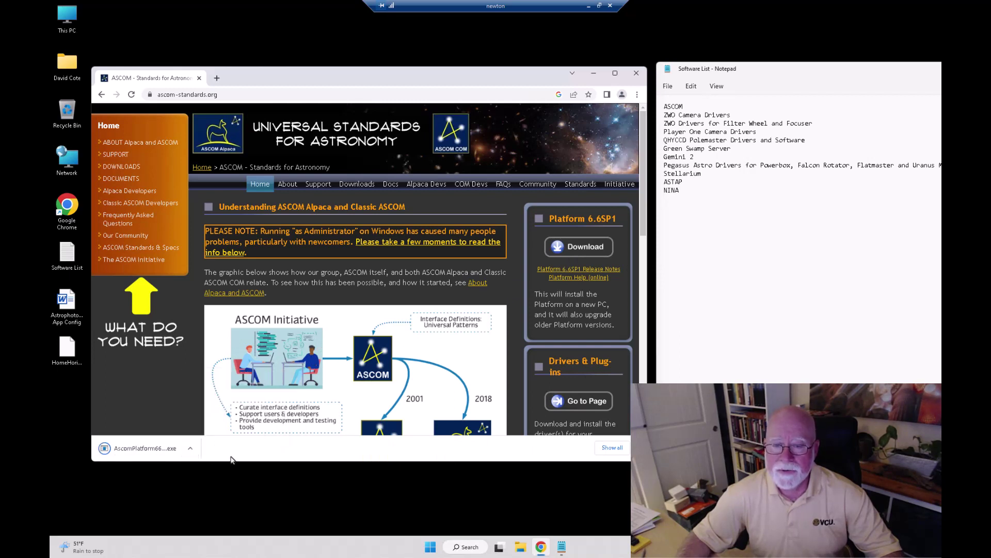
left_click(191, 450)
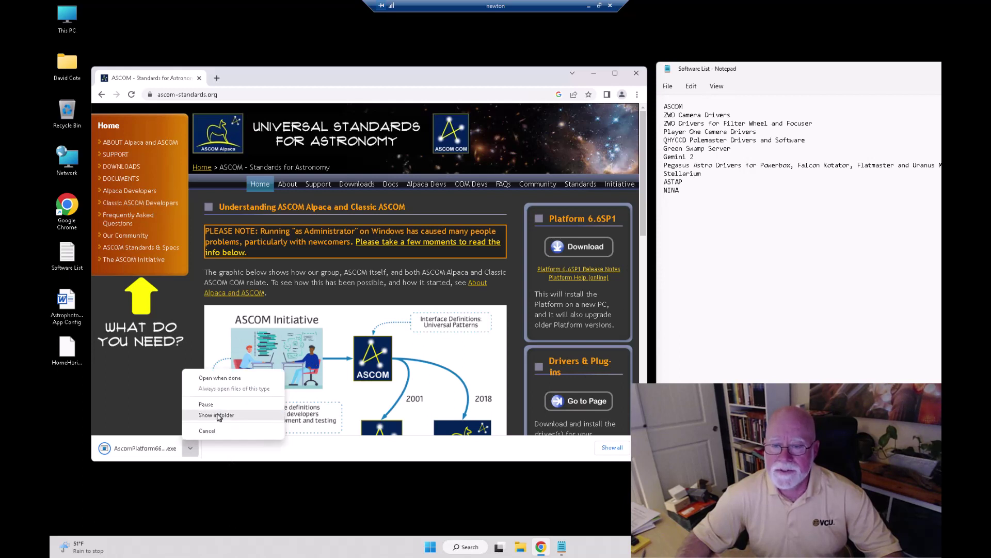
left_click(218, 416)
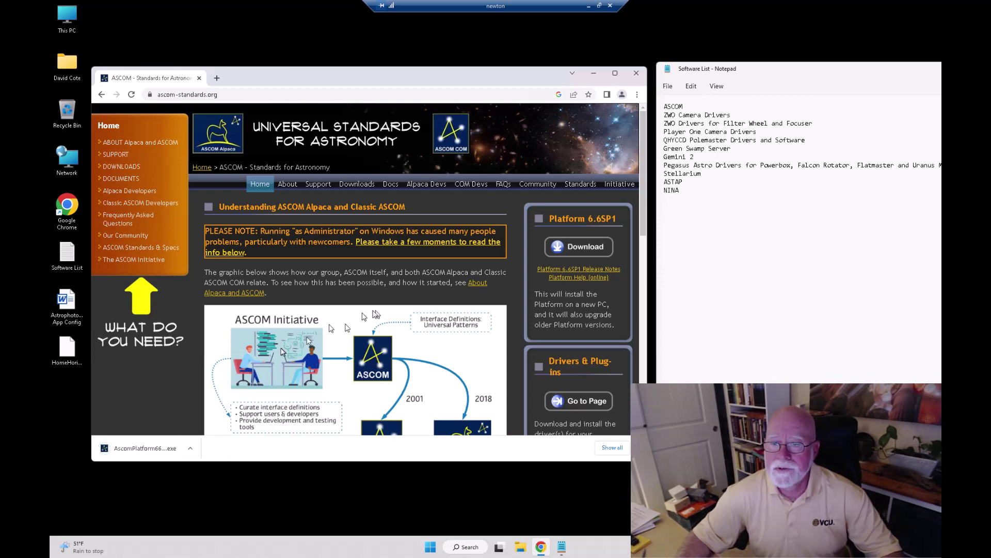
left_click(190, 450)
left_click(216, 495)
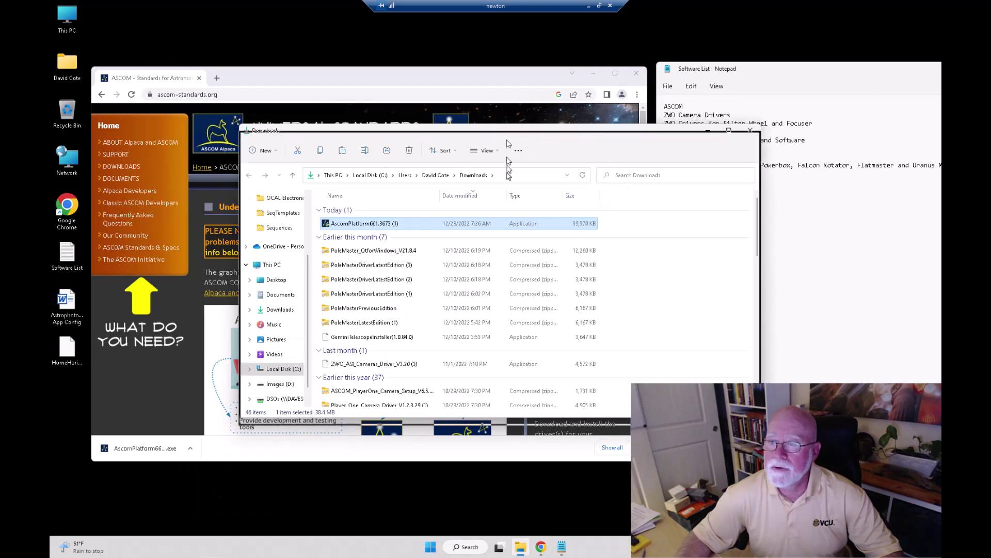
Place the Software to Install folder below the other desktop icons and move the new ASCOM Platform installer from Downloads into it.
left_click_drag(509, 143, 520, 459)
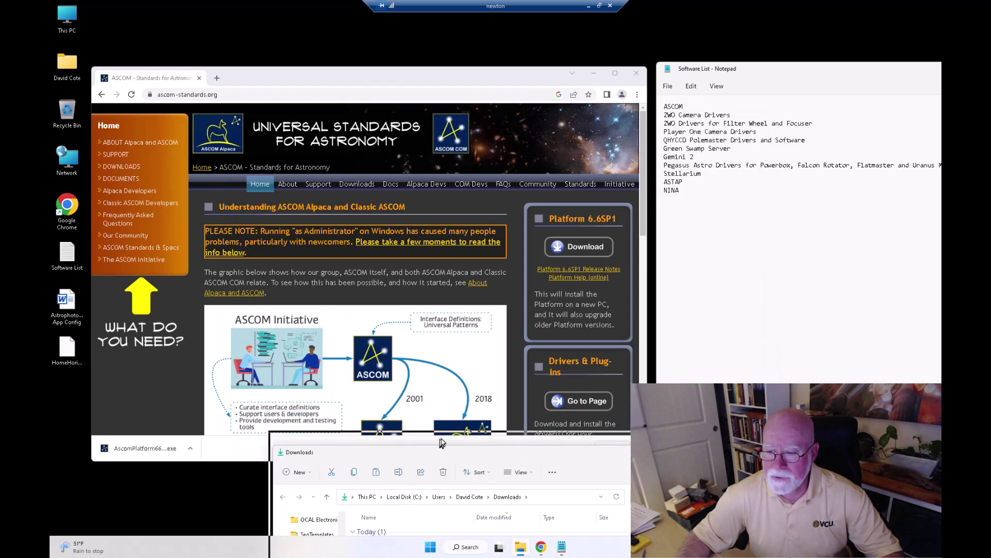
left_click_drag(445, 457, 442, 441)
left_click_drag(392, 533, 367, 522)
left_click_drag(401, 87, 492, 64)
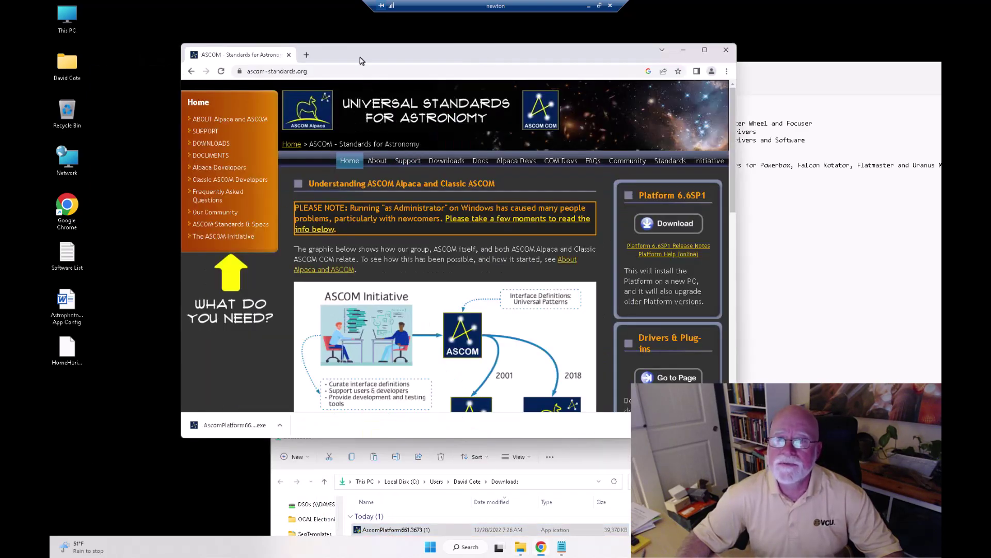
left_click_drag(361, 61, 734, 113)
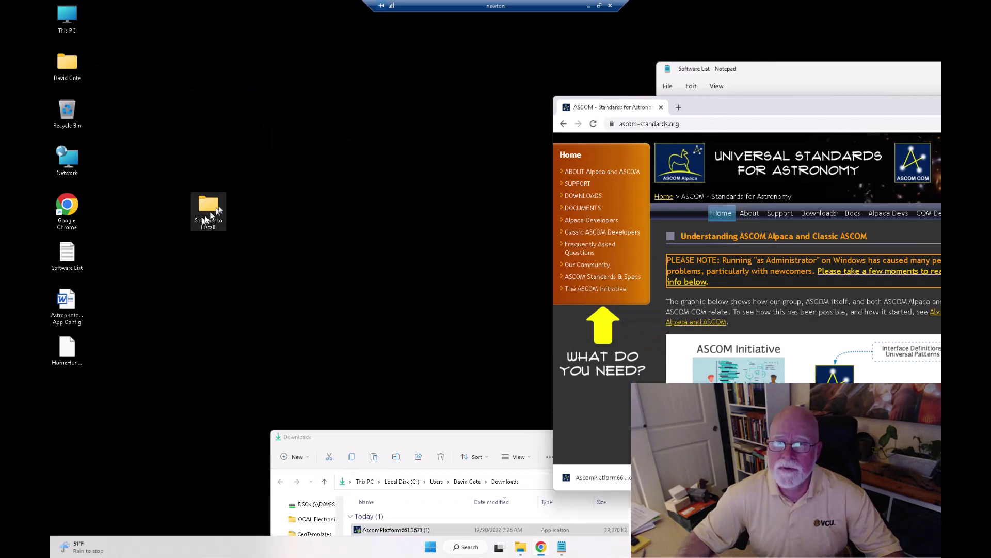
left_click_drag(218, 209, 77, 397)
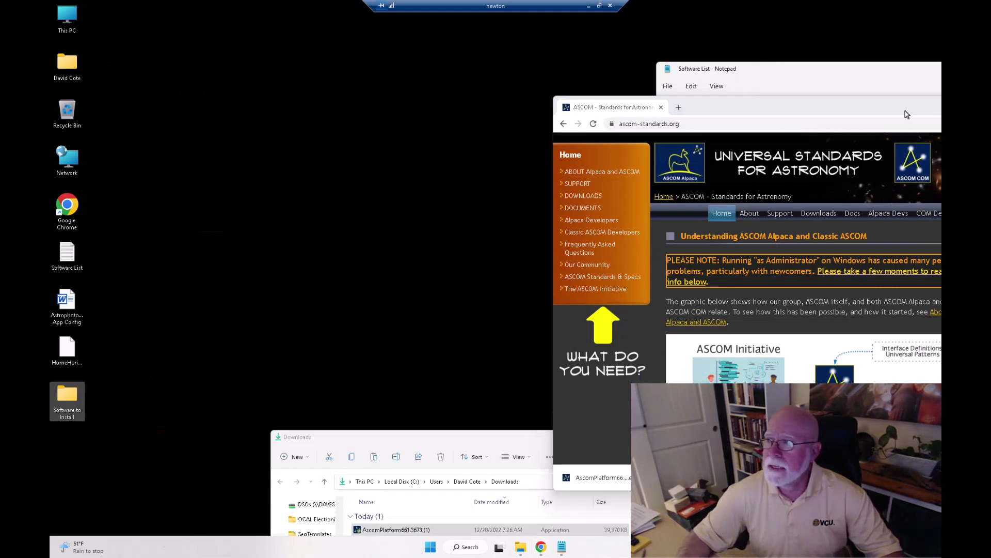
left_click_drag(907, 114, 554, 60)
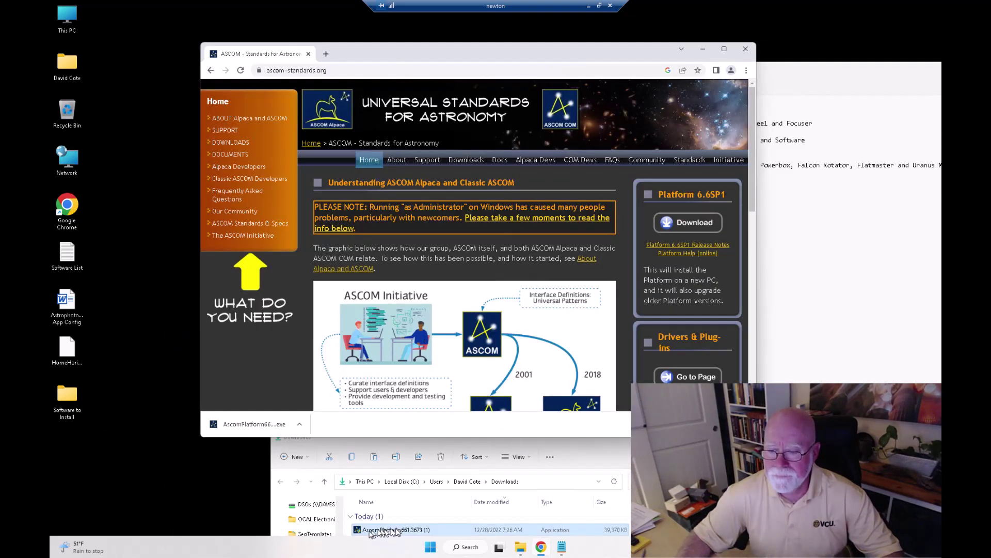
left_click_drag(371, 532, 59, 403)
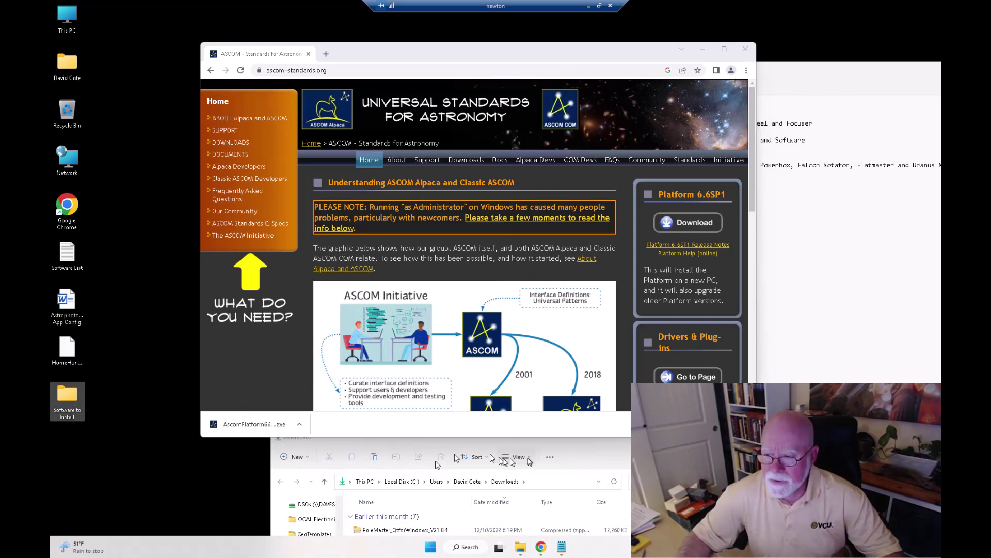
Delete all the remaining old files from the Downloads folder.
left_click_drag(627, 445, 499, 135)
left_click(310, 219)
scroll(344, 320, "down", 8)
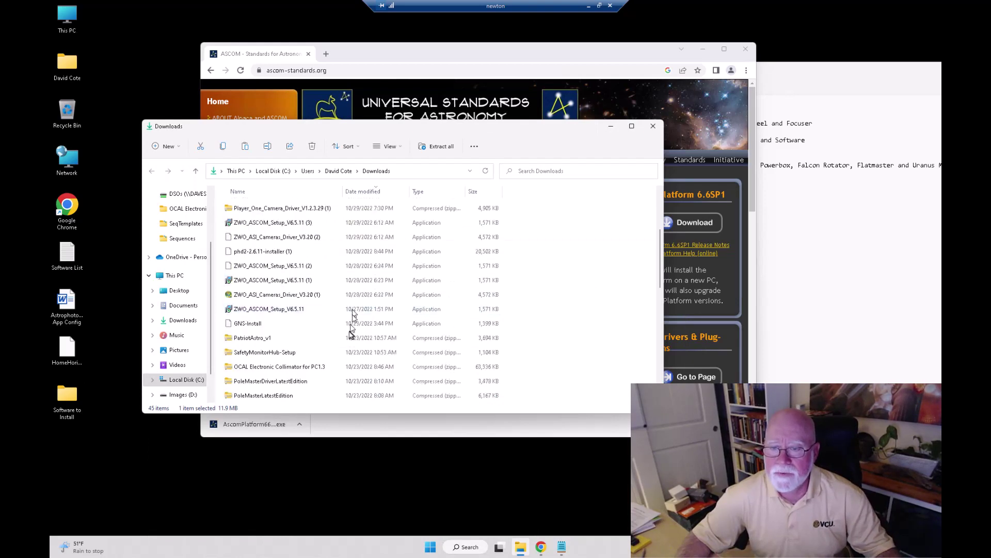
scroll(336, 351, "down", 4)
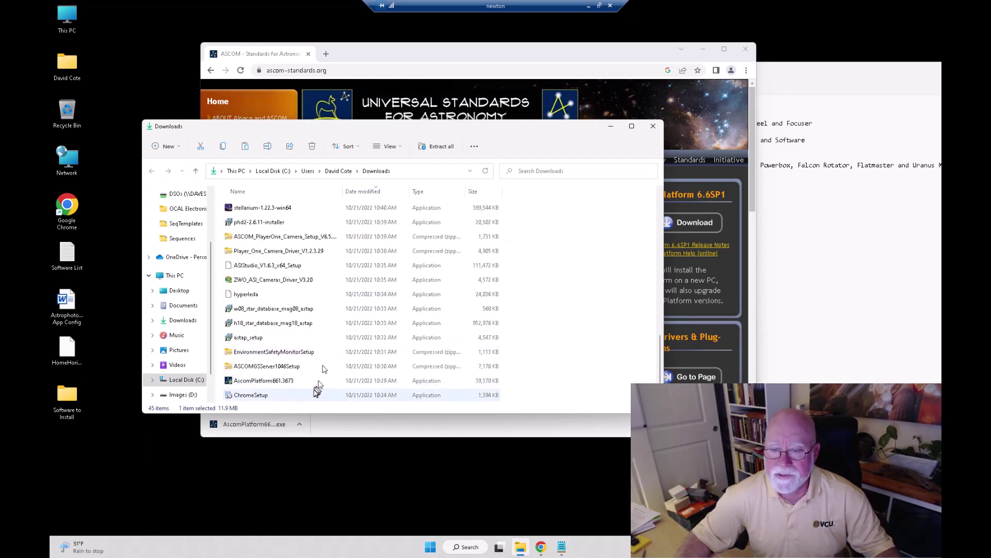
key("ctrl+a")
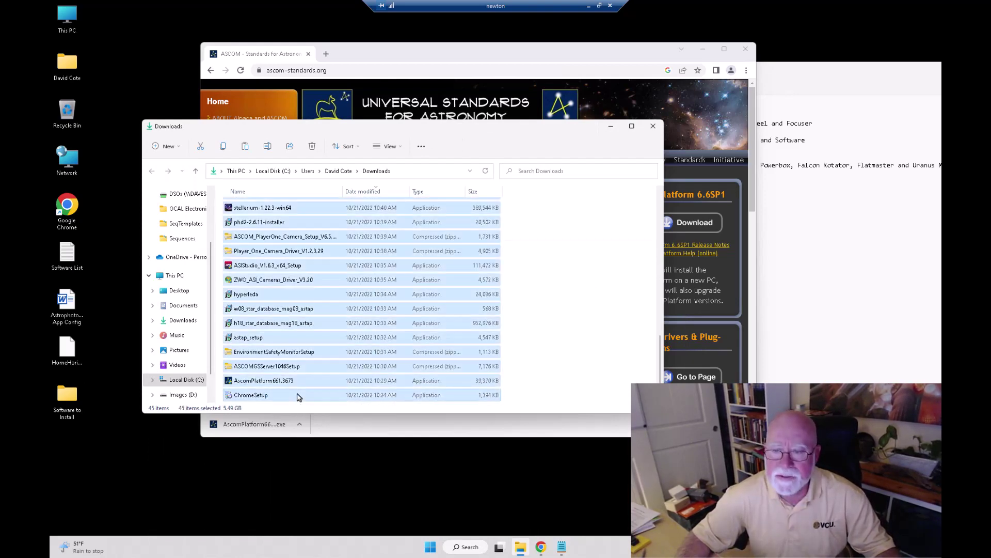
right_click(298, 397)
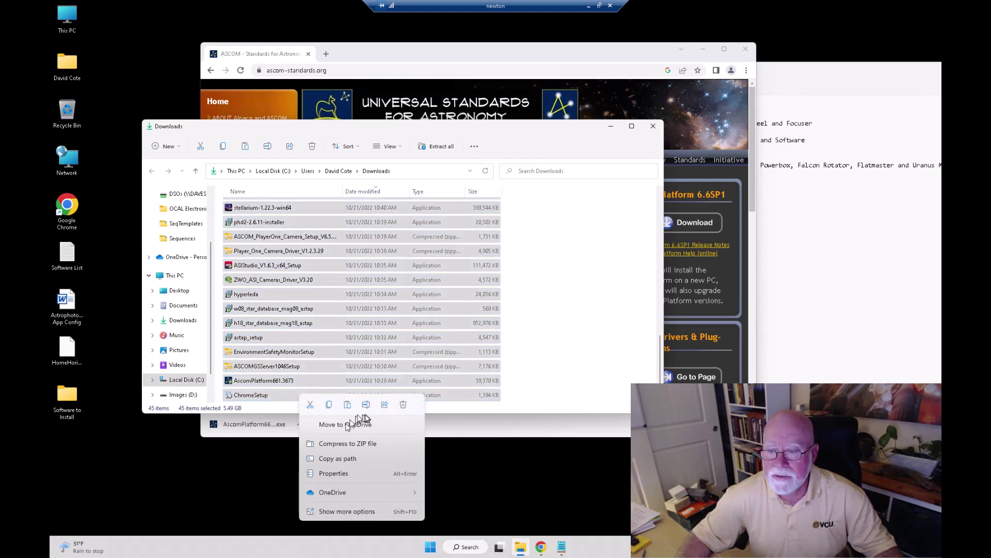
left_click(402, 405)
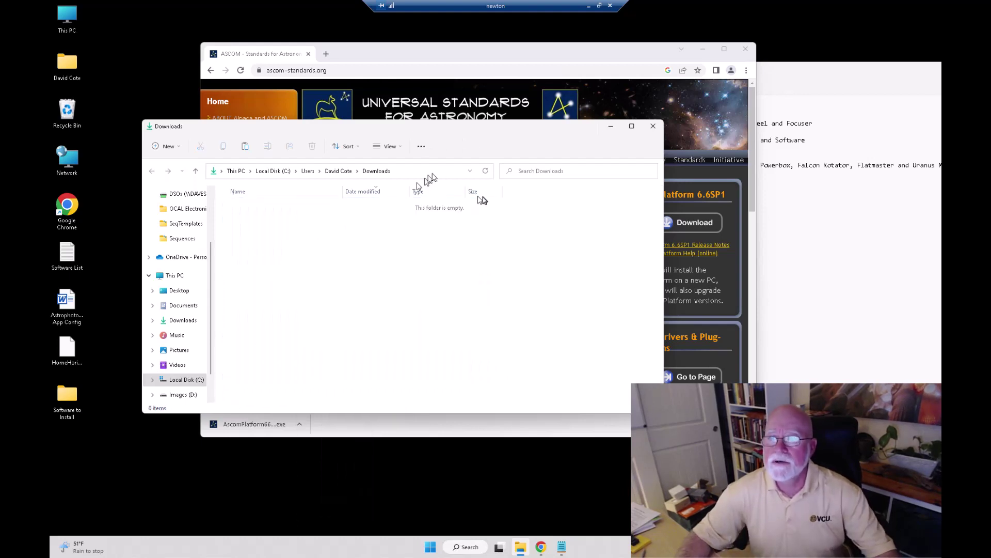
Arrange the windows with Downloads below the browser and the software list fully uncovered beside it.
left_click_drag(476, 138, 581, 449)
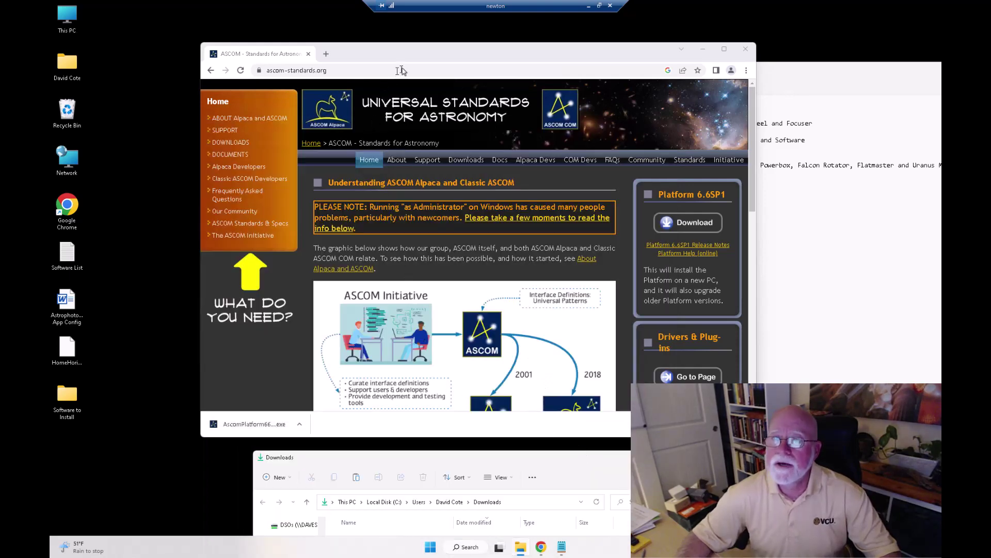
left_click(783, 67)
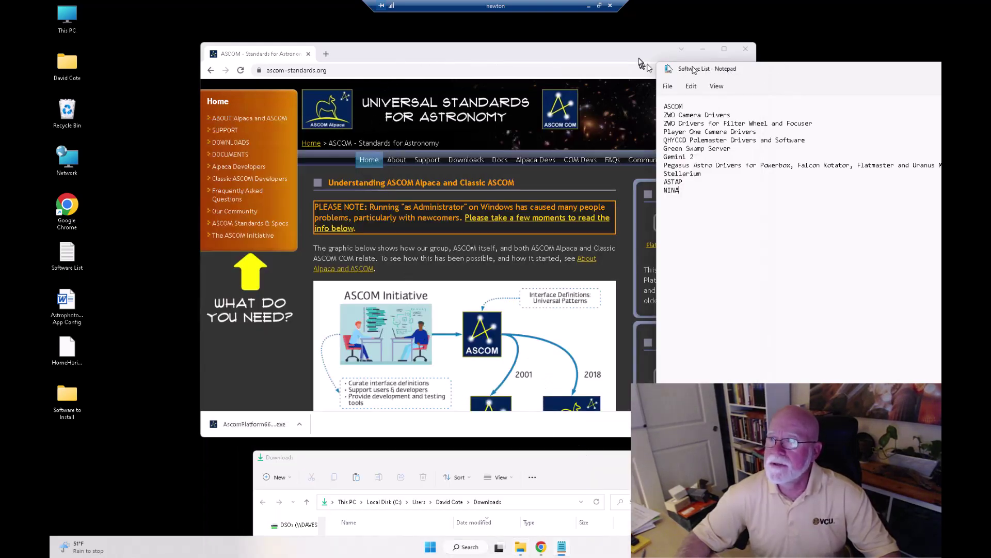
left_click_drag(639, 52, 533, 44)
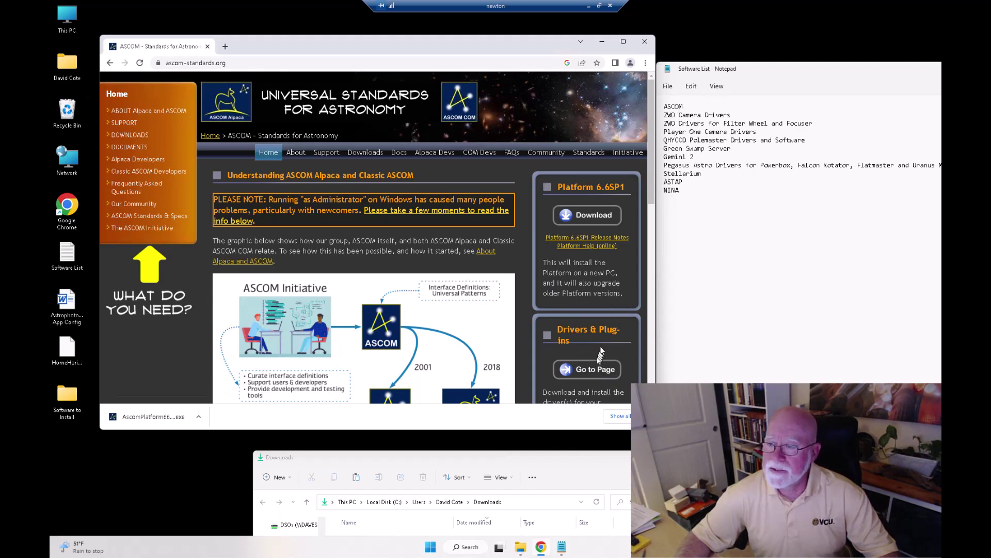
Open the ASCOM drivers and plug-ins pages and review the Environment Safety Monitor description, highlighting its SAFE/UNSAFE trigger.
left_click(592, 370)
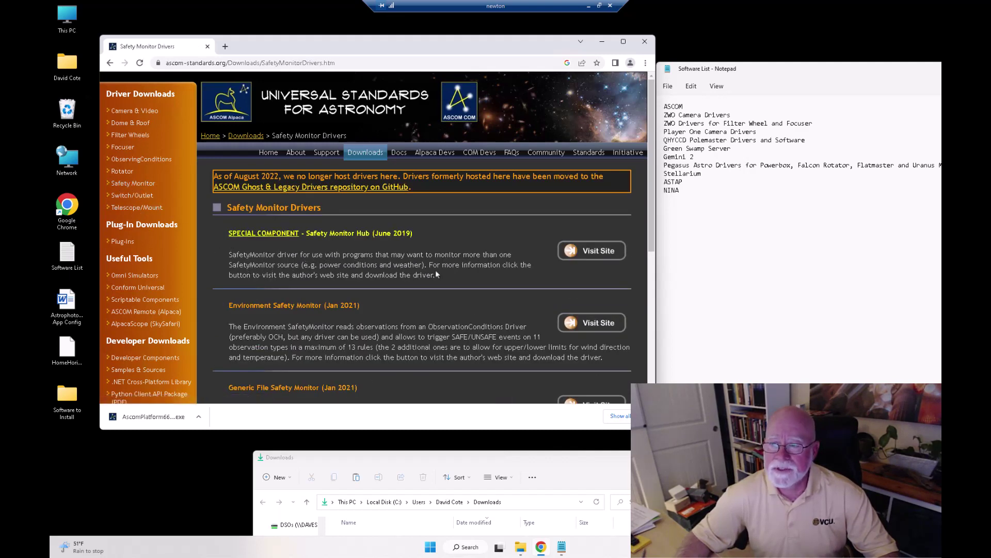
scroll(490, 335, "down", 1)
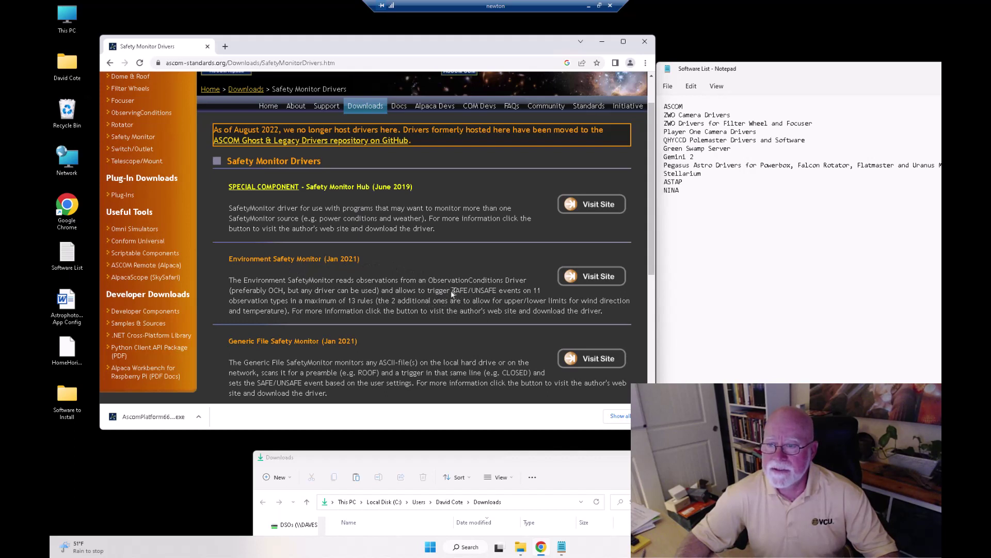
left_click_drag(465, 291, 491, 292)
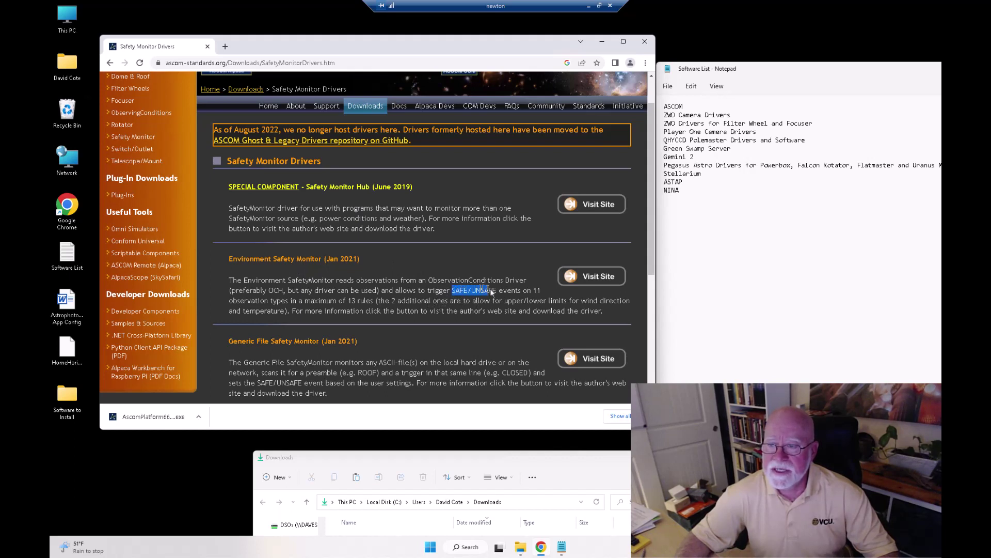
left_click(413, 309)
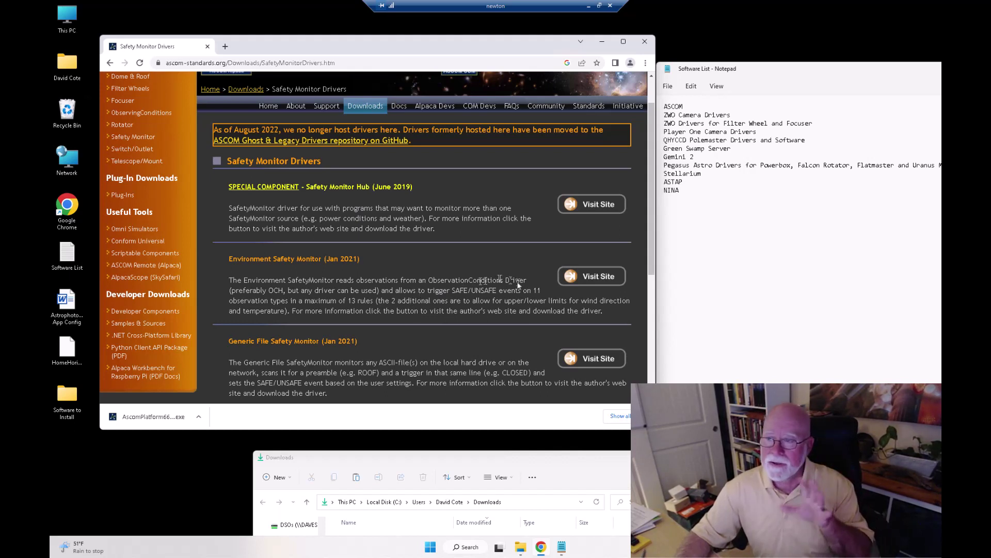
Download EnvironmentSafetyMonitorSetup.zip from the Environment Safety Monitor author's site and close that page.
left_click(598, 278)
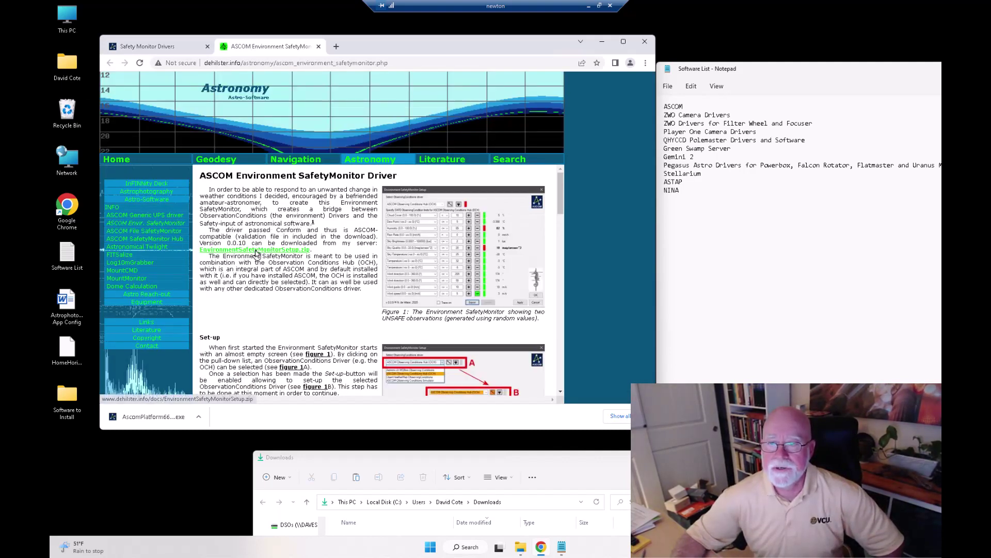
left_click(255, 251)
left_click(319, 46)
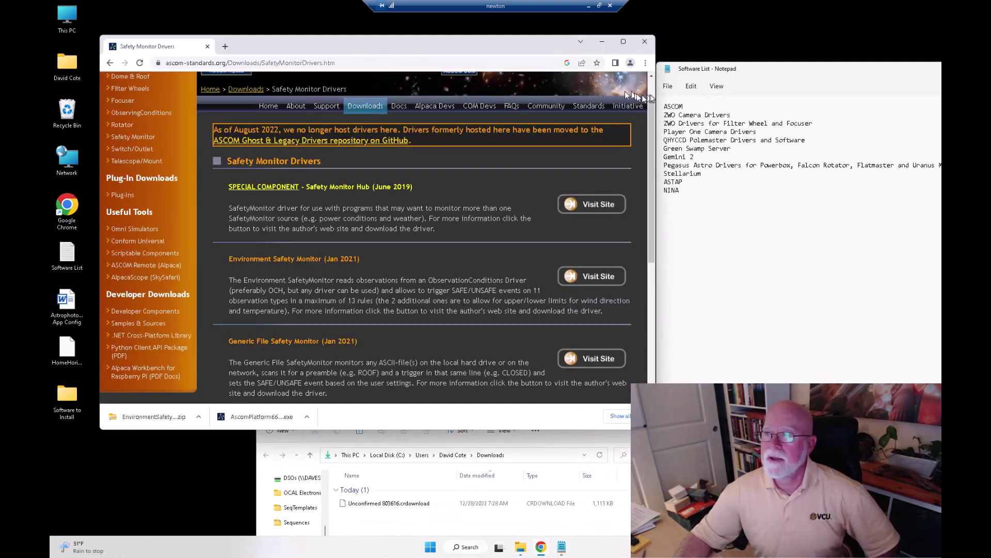
scroll(232, 269, "up", 1)
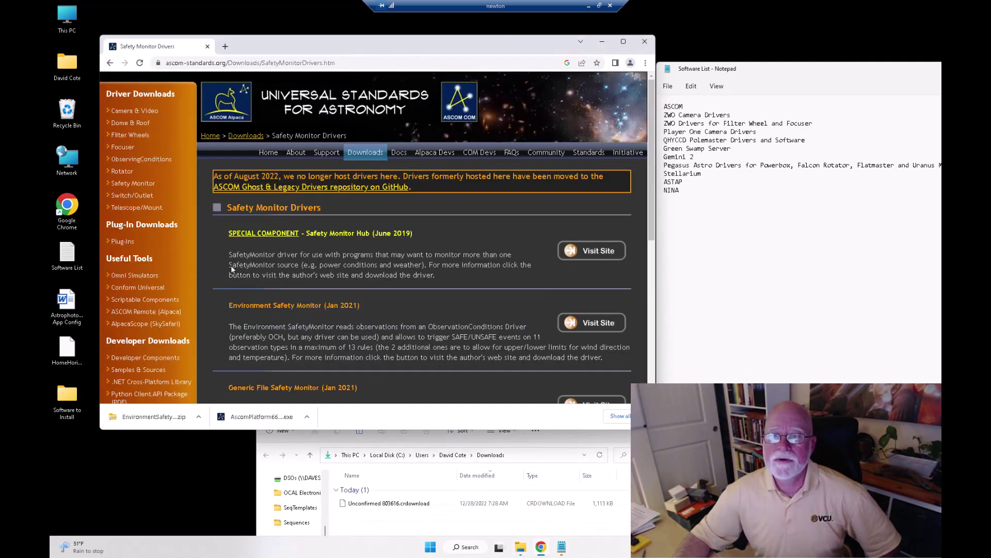
Go to google.com, search for "zwo ascom drivers" and open ZWO's Software and Drivers page.
left_click(341, 62)
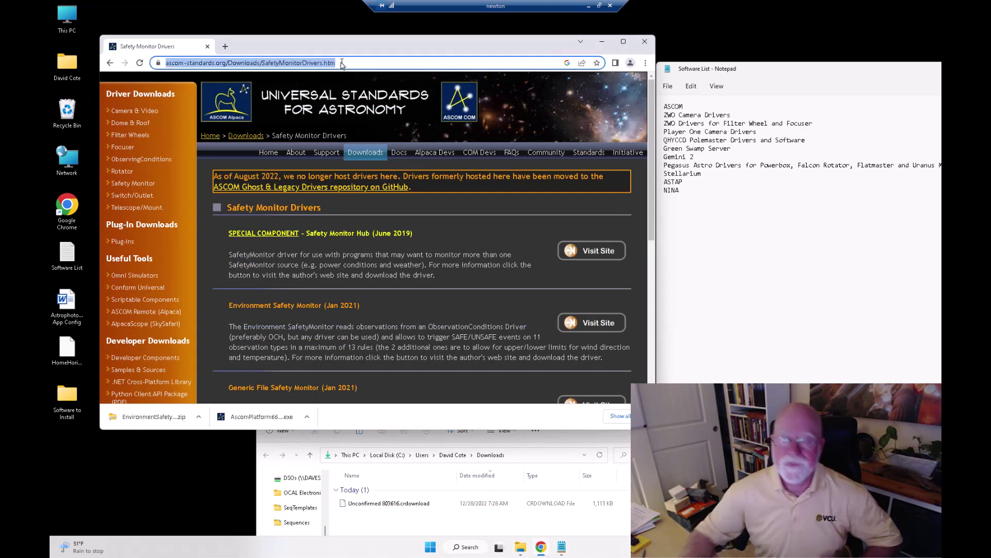
type("google.com")
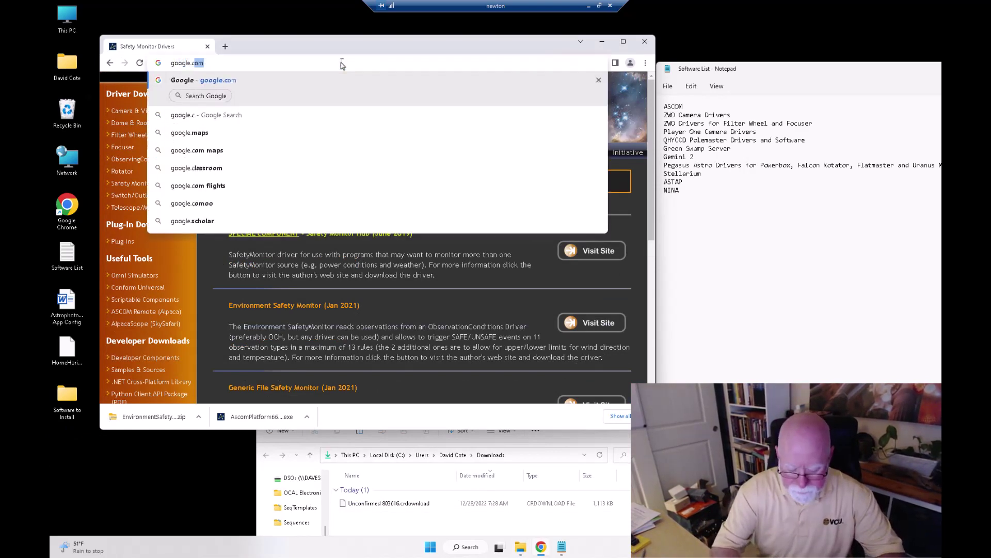
key("Return")
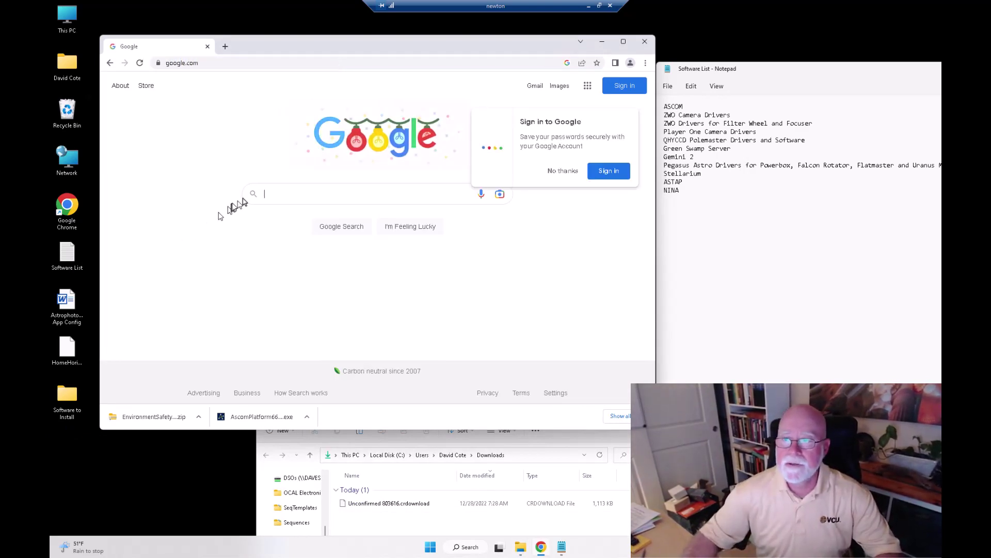
left_click(273, 195)
type("zwo")
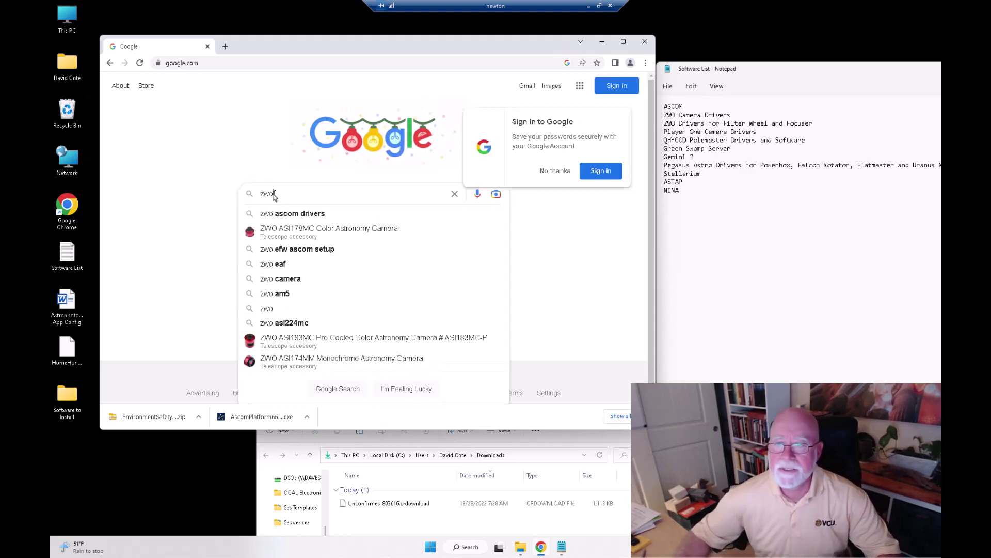
left_click(284, 214)
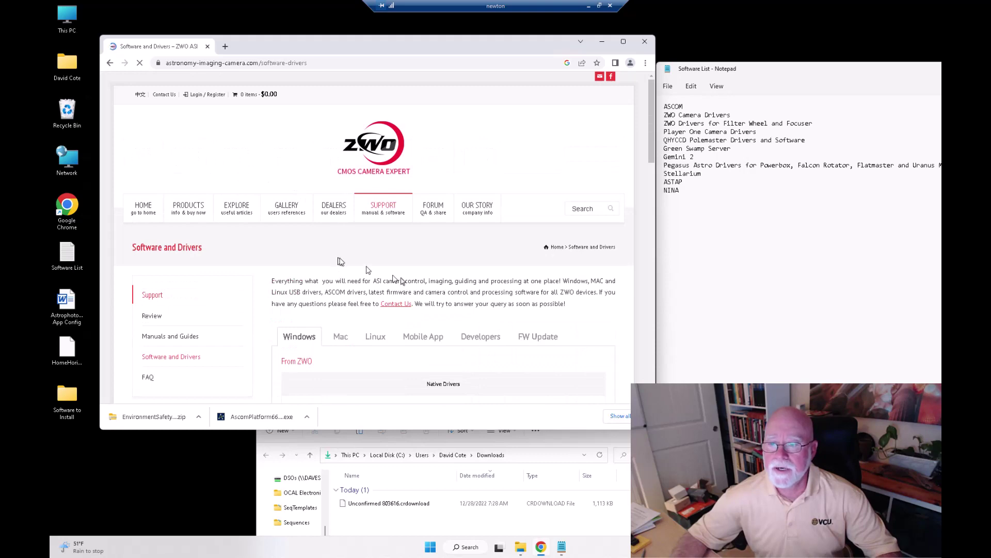
Download the native Windows driver v3.20 for ASI Cameras and move its installer from Downloads into the Software to Install folder.
scroll(522, 325, "down", 2)
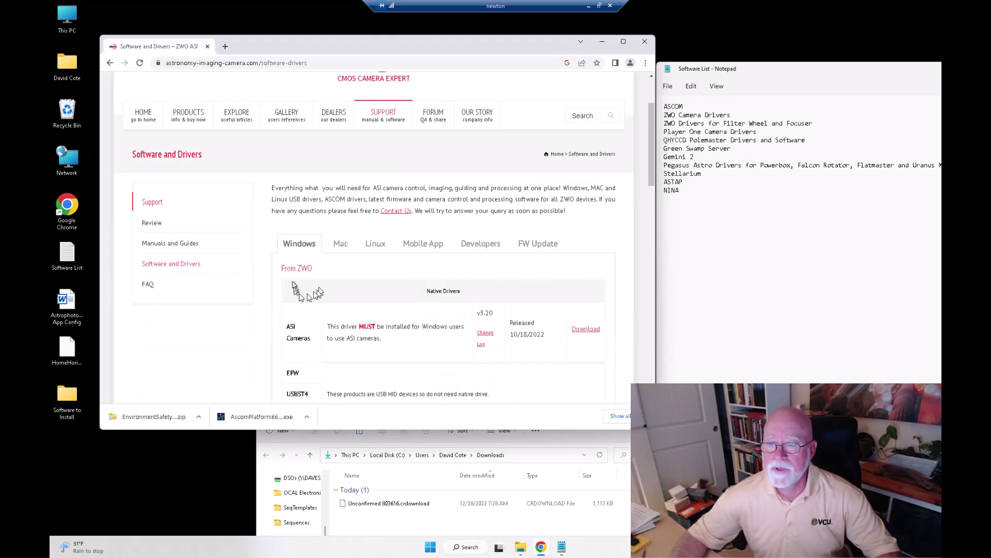
scroll(385, 350, "down", 1)
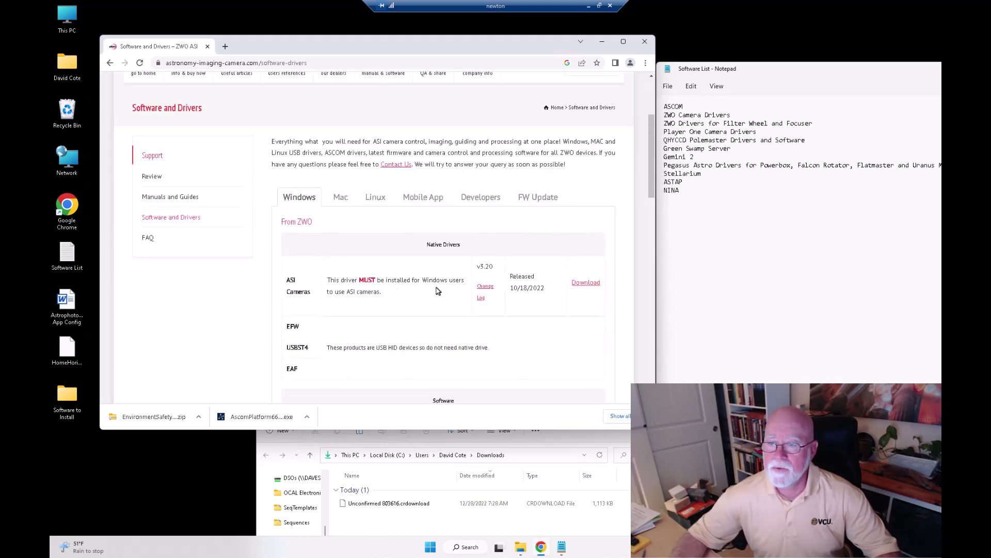
left_click(586, 283)
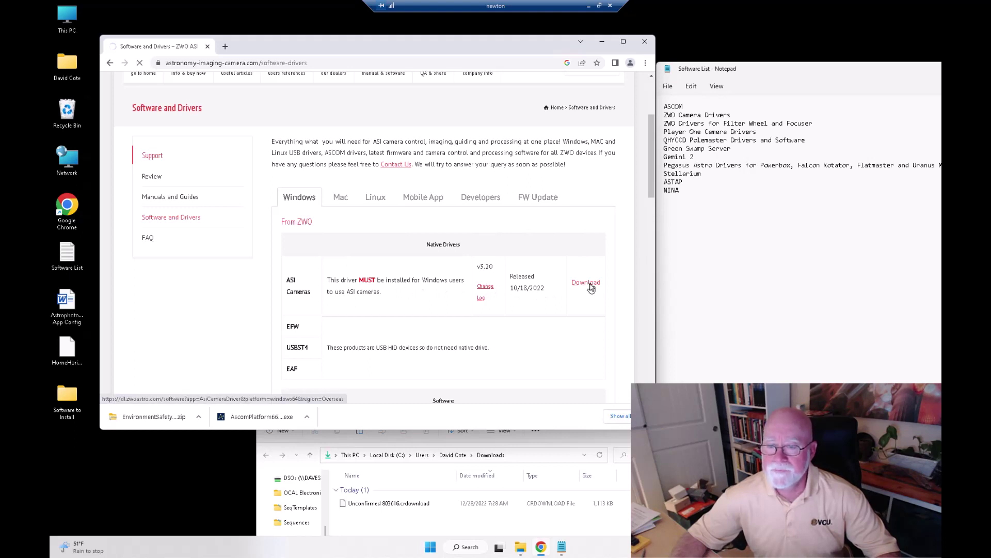
scroll(558, 287, "down", 1)
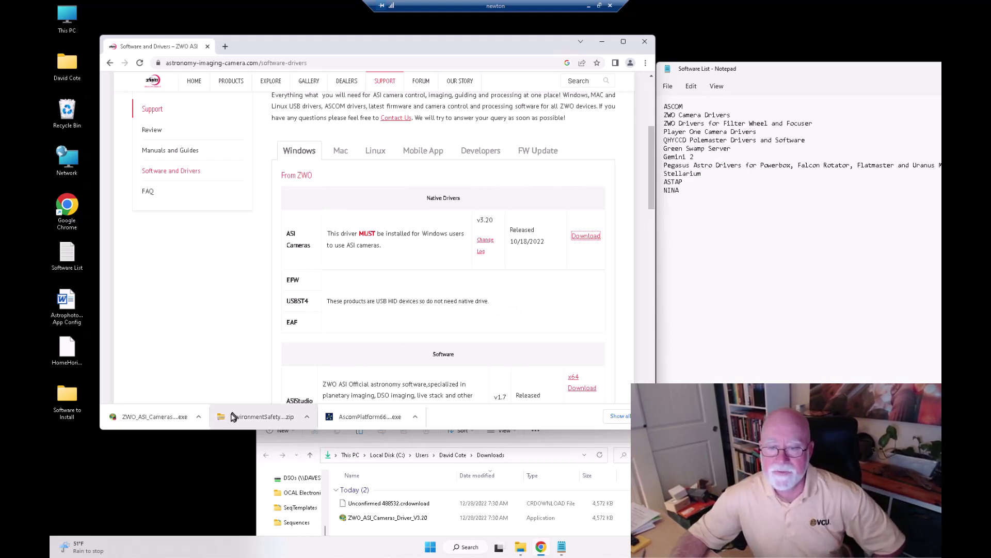
left_click_drag(362, 523, 77, 403)
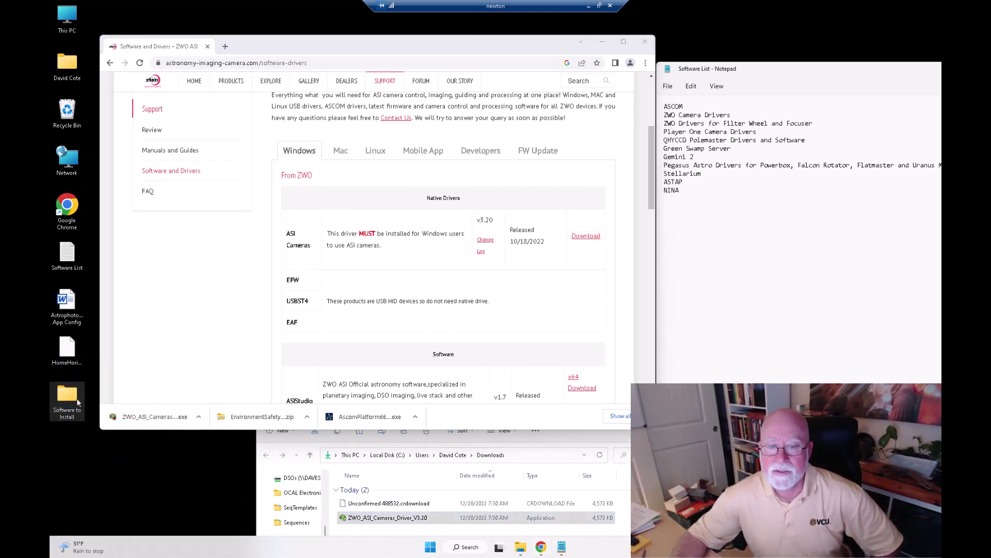
Download the x64 version of ASIStudio v1.7 and move its setup file from Downloads into the Software to Install folder.
scroll(448, 314, "down", 1)
scroll(447, 313, "down", 3)
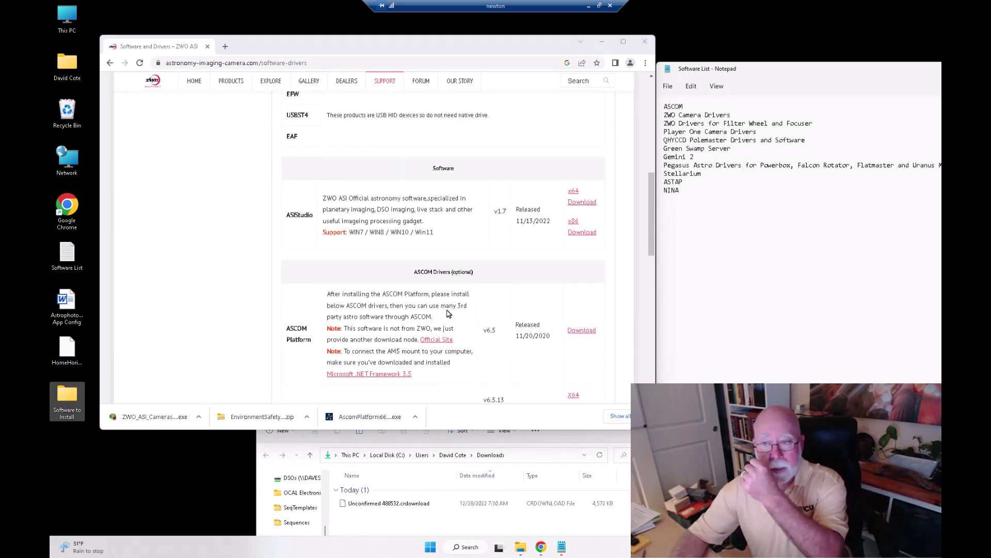
scroll(448, 314, "up", 1)
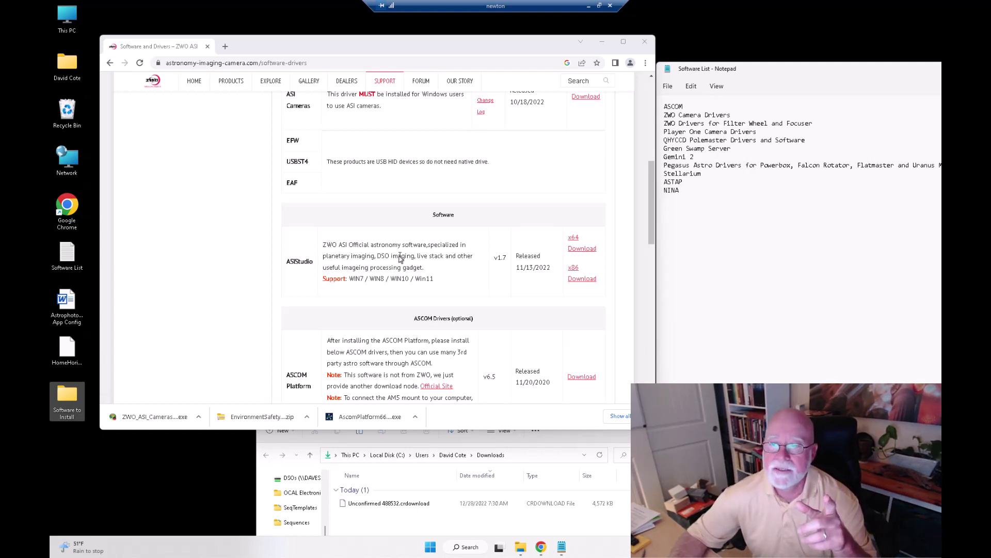
left_click(581, 250)
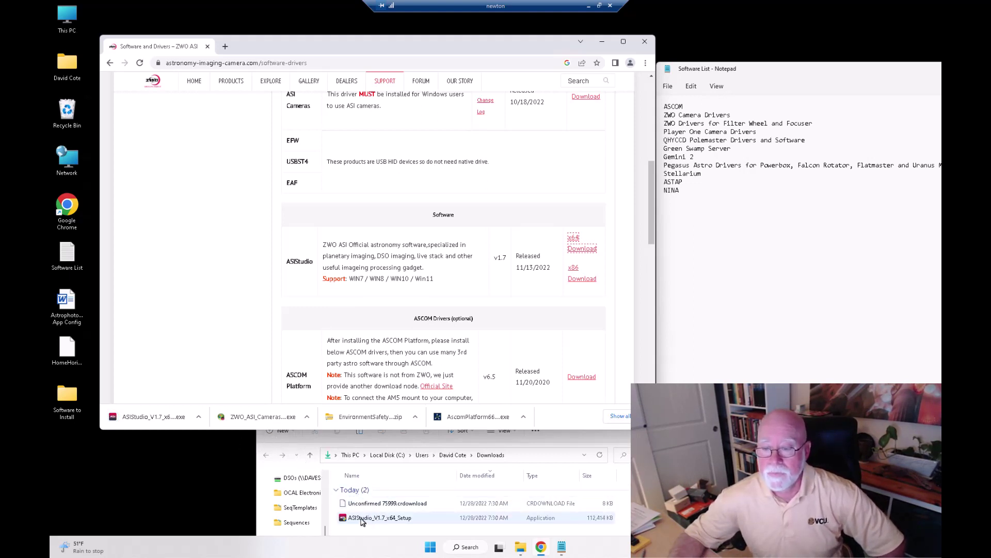
left_click_drag(361, 522, 66, 402)
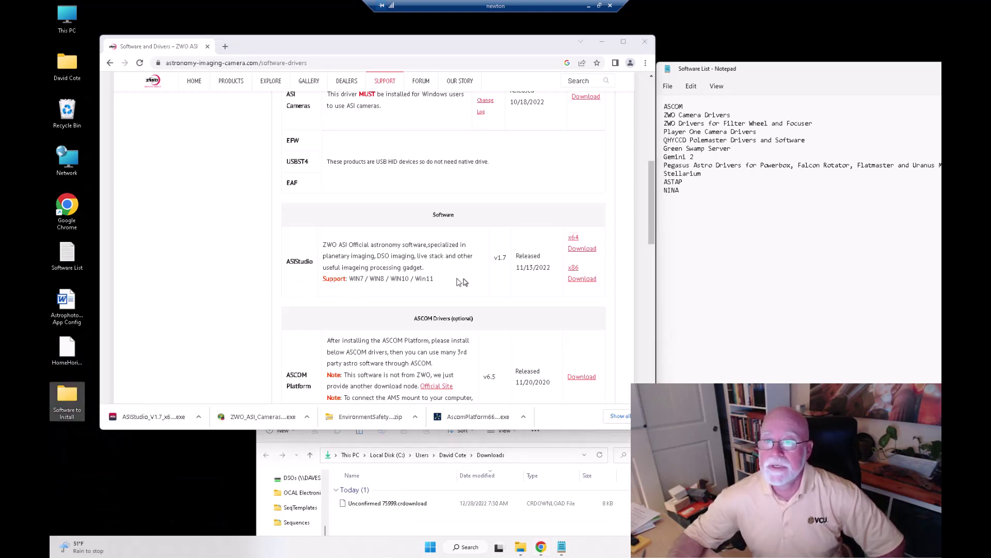
Download the X64 ZWO ASCOM driver v6.5.13 and move its setup file from Downloads into the Software to Install folder.
scroll(483, 282, "down", 2)
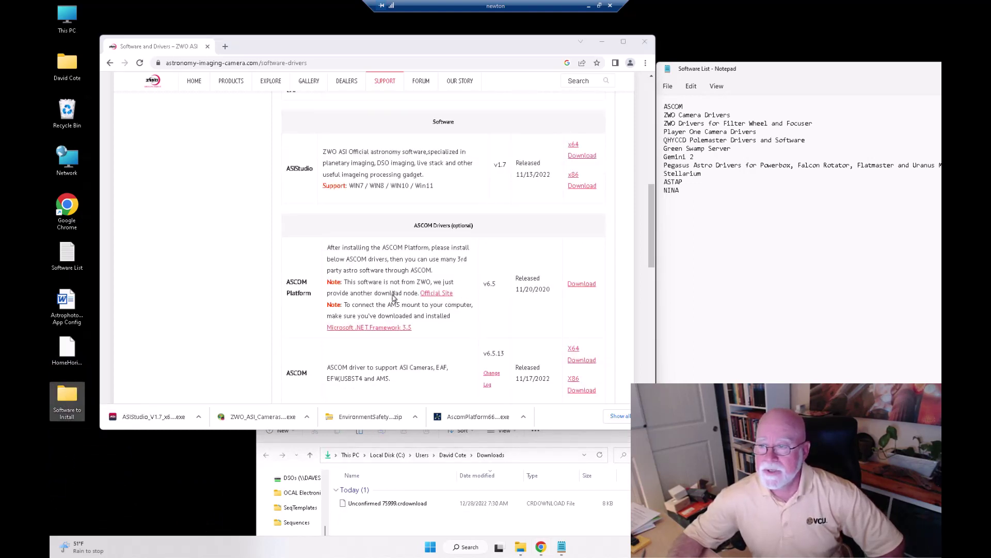
scroll(408, 294, "down", 1)
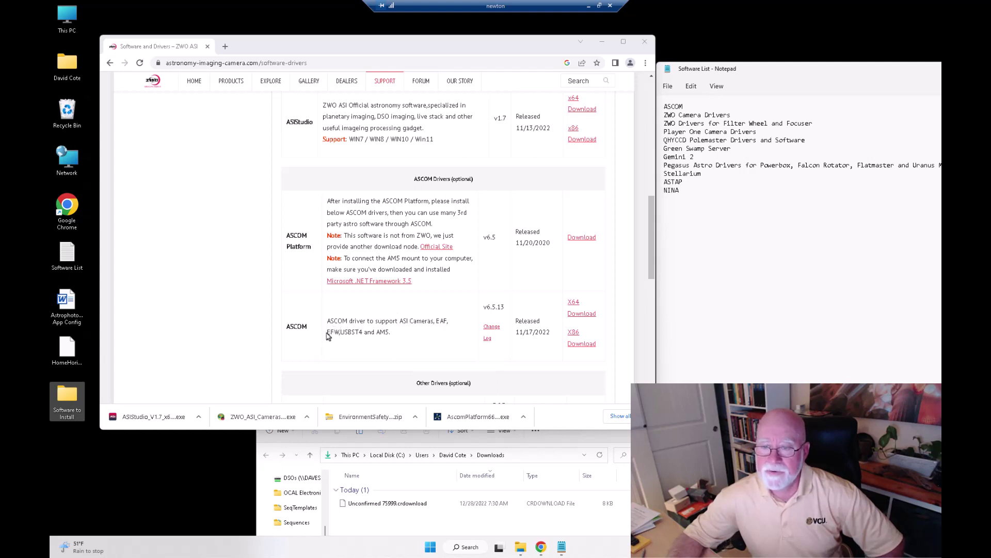
left_click(579, 313)
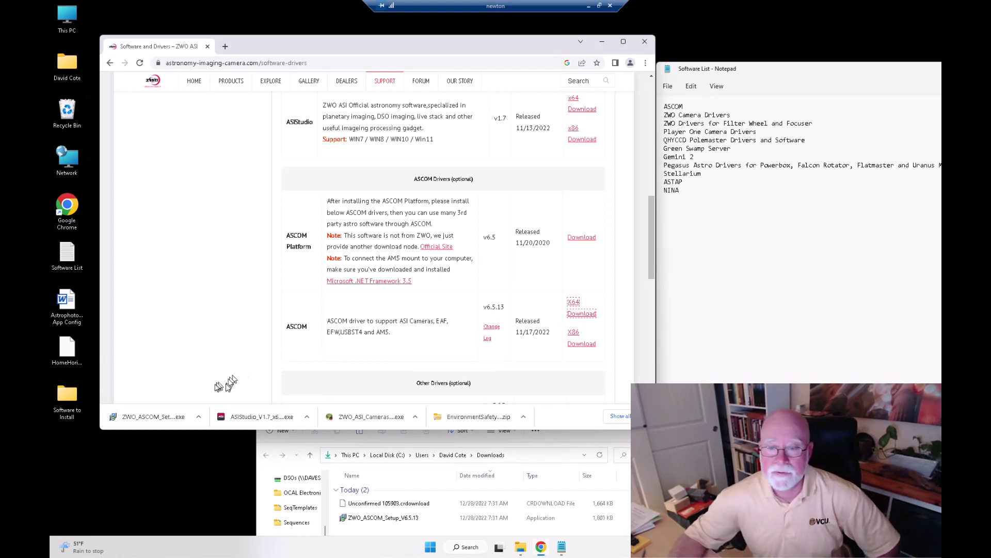
left_click_drag(371, 524, 73, 402)
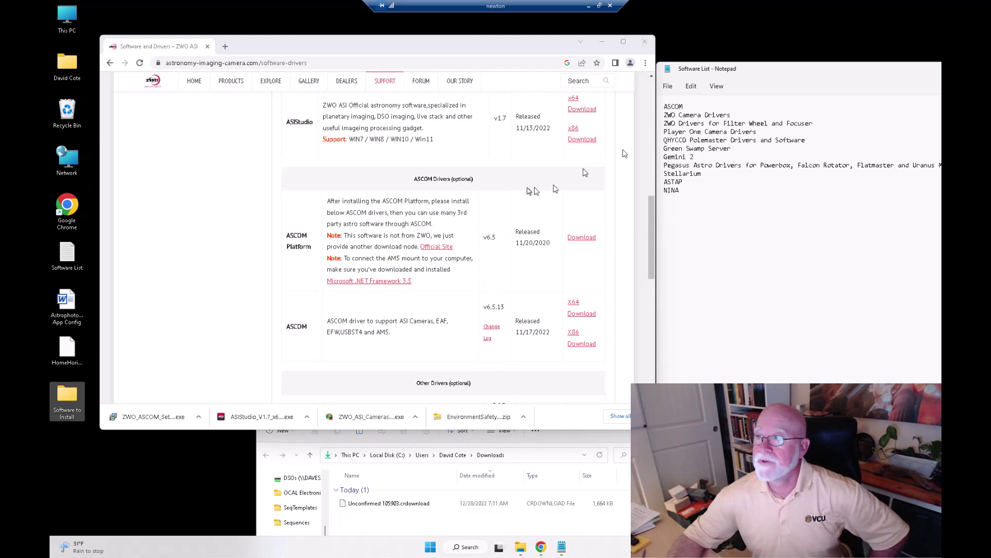
Return to the Google results, search for "player one camera" and open the Driver and Software page of the Player One Astronomy site.
scroll(385, 209, "up", 10)
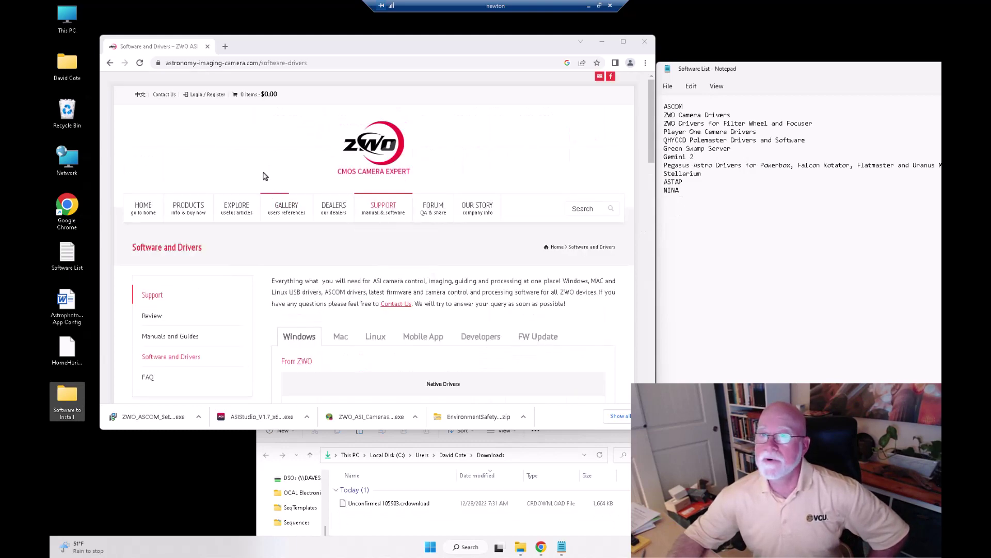
left_click(110, 63)
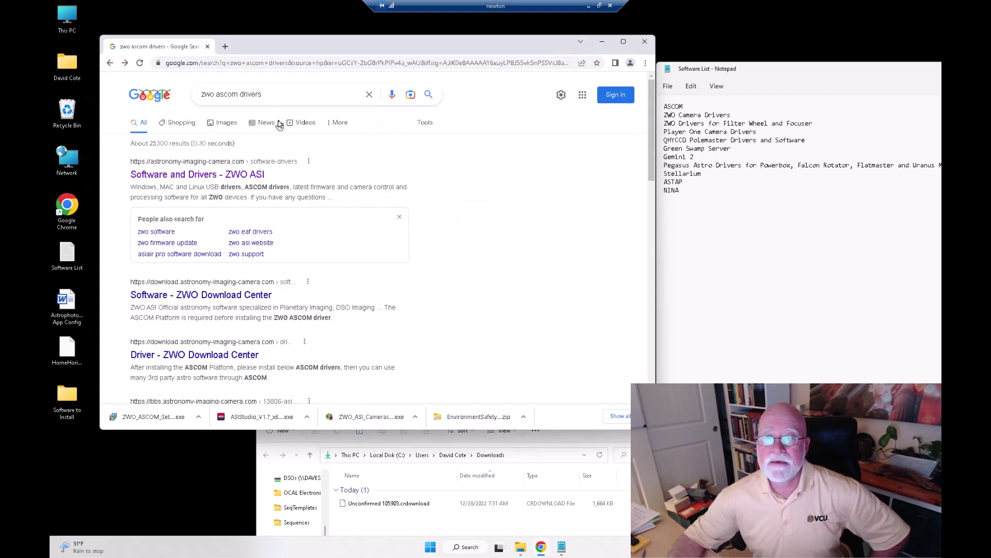
left_click_drag(276, 100, 176, 94)
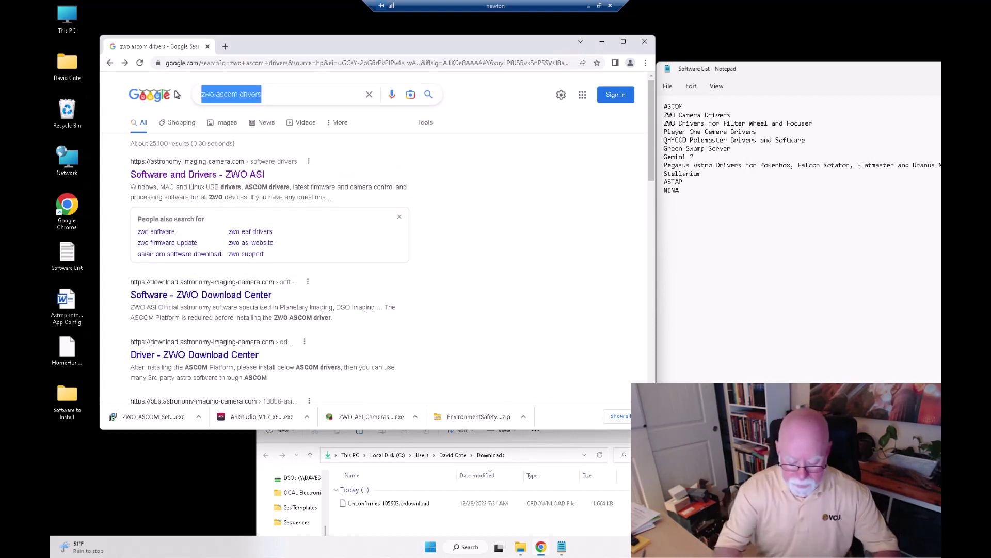
type("player one")
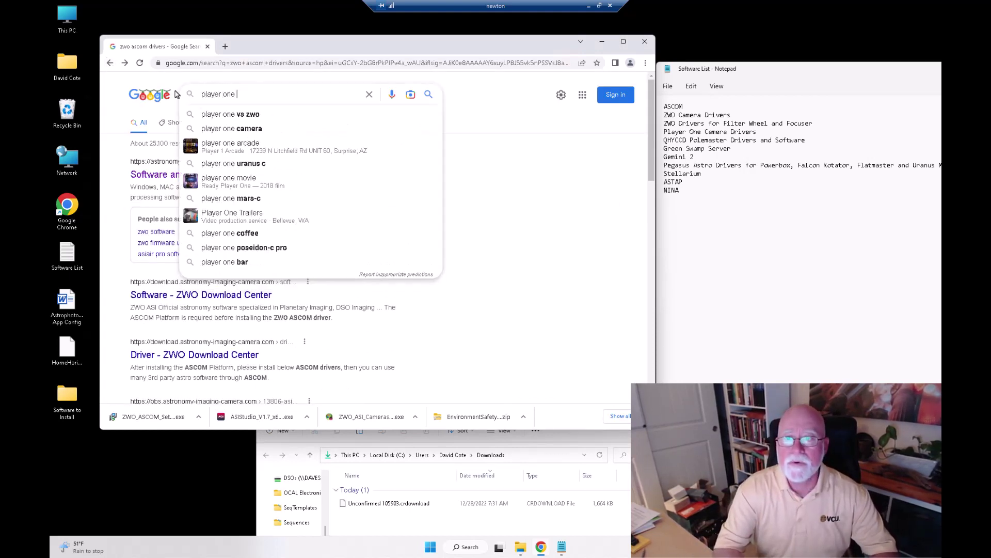
left_click(230, 129)
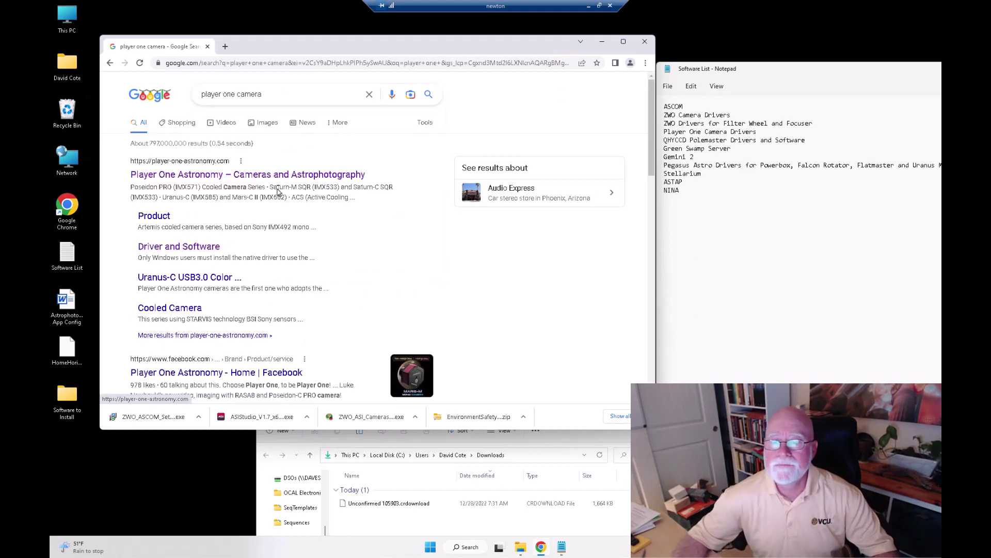
left_click(213, 176)
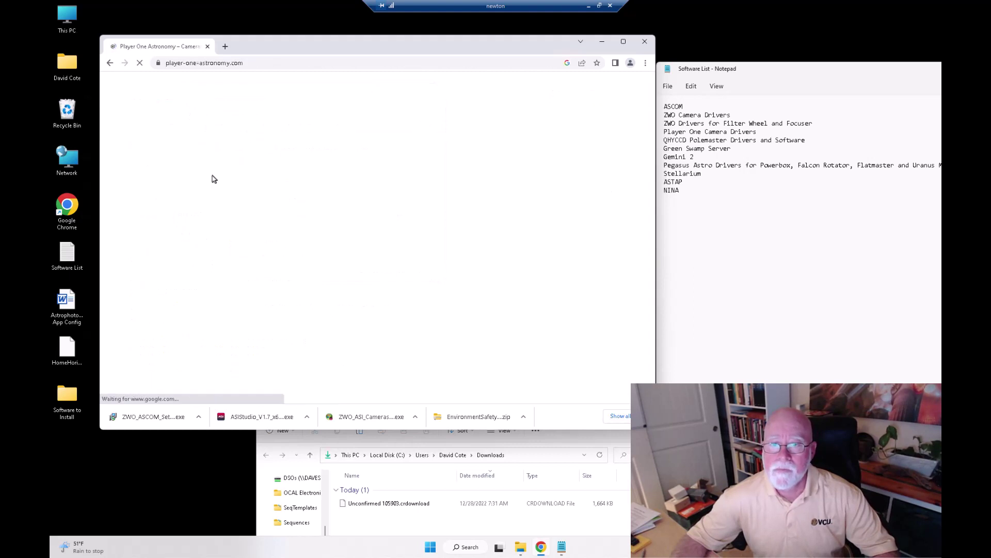
mouse_move(389, 150)
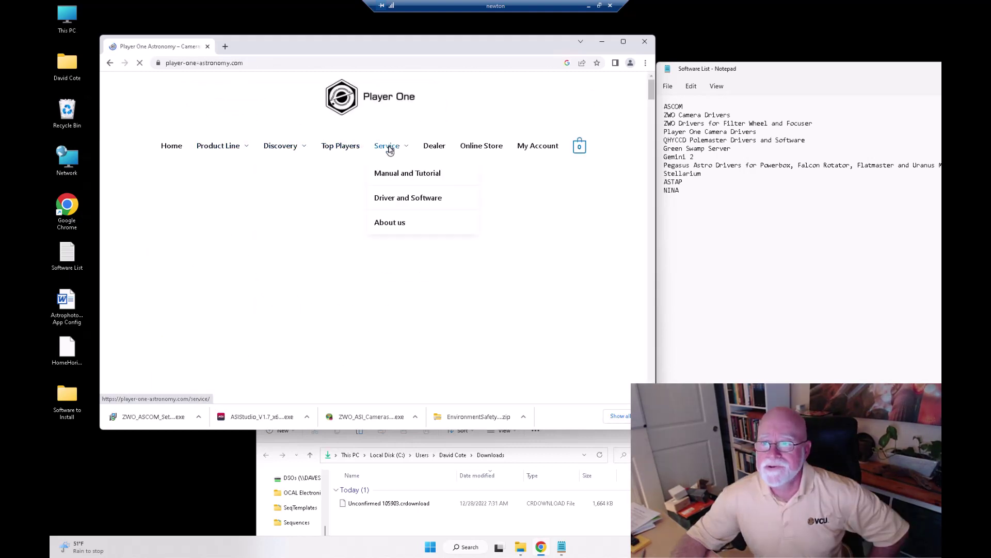
left_click(408, 199)
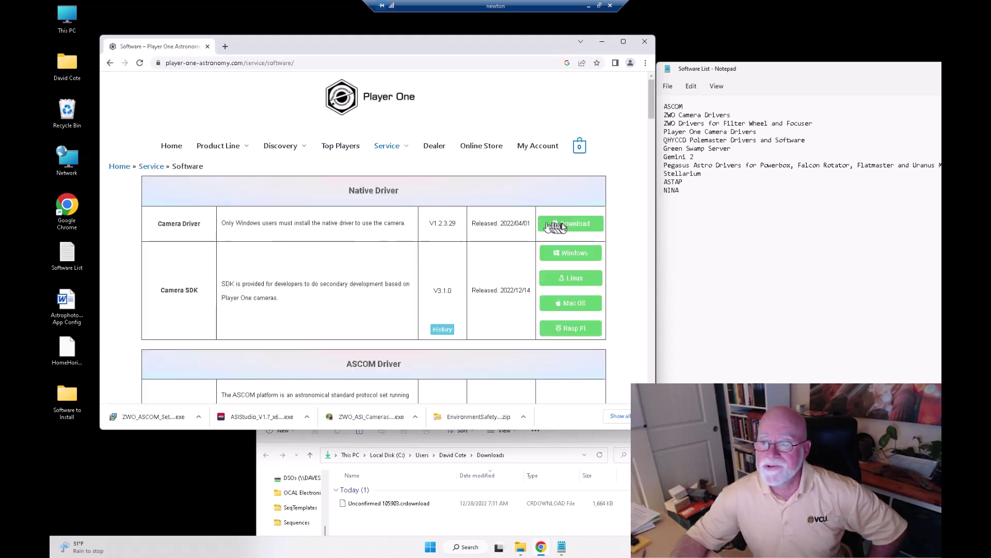
Download Player One's native Camera Driver V1.2.3.29 and Camera ASCOM Driver V6.5.3.5, moving both zip files from Downloads into the Software to Install folder.
left_click(575, 226)
scroll(491, 290, "down", 3)
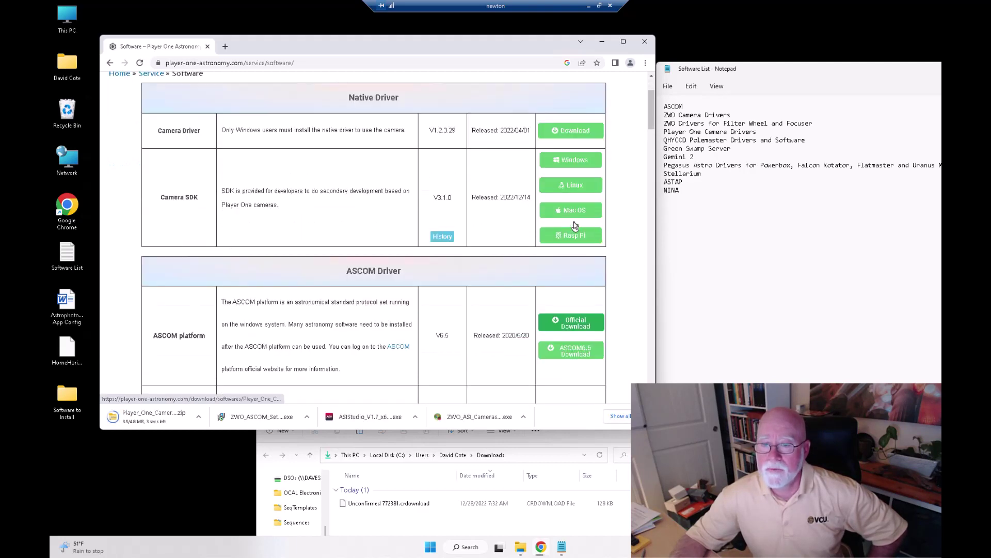
scroll(415, 326, "down", 1)
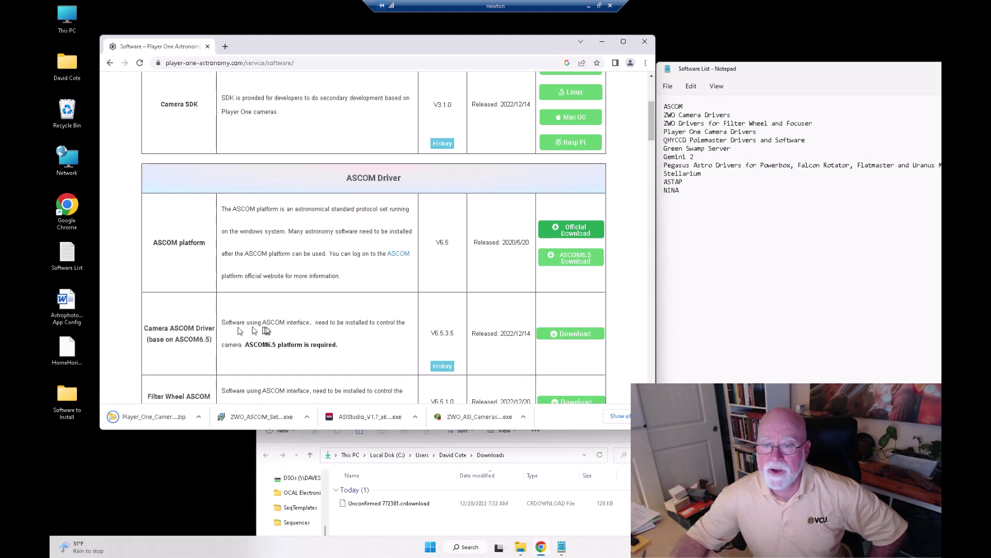
scroll(449, 324, "down", 1)
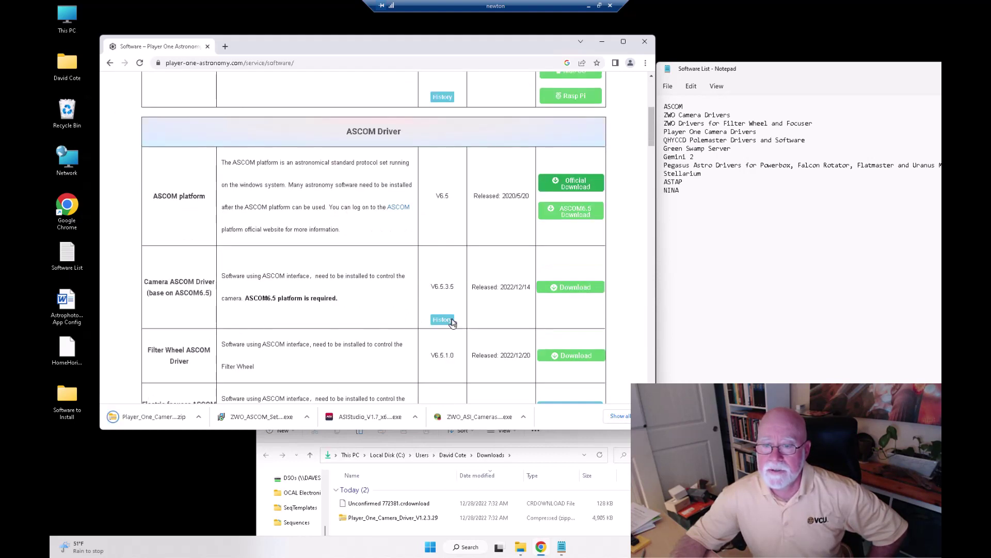
left_click(572, 287)
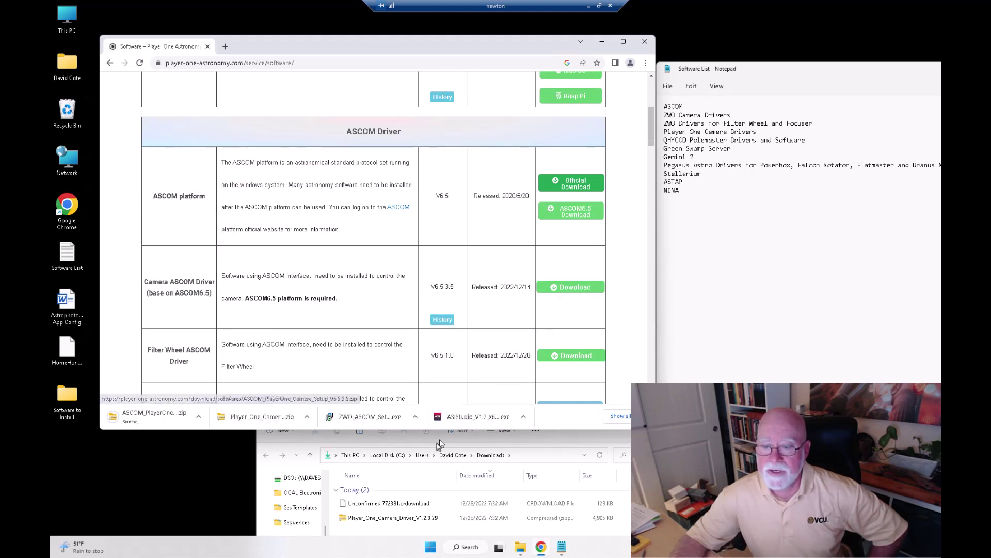
left_click_drag(376, 519, 69, 407)
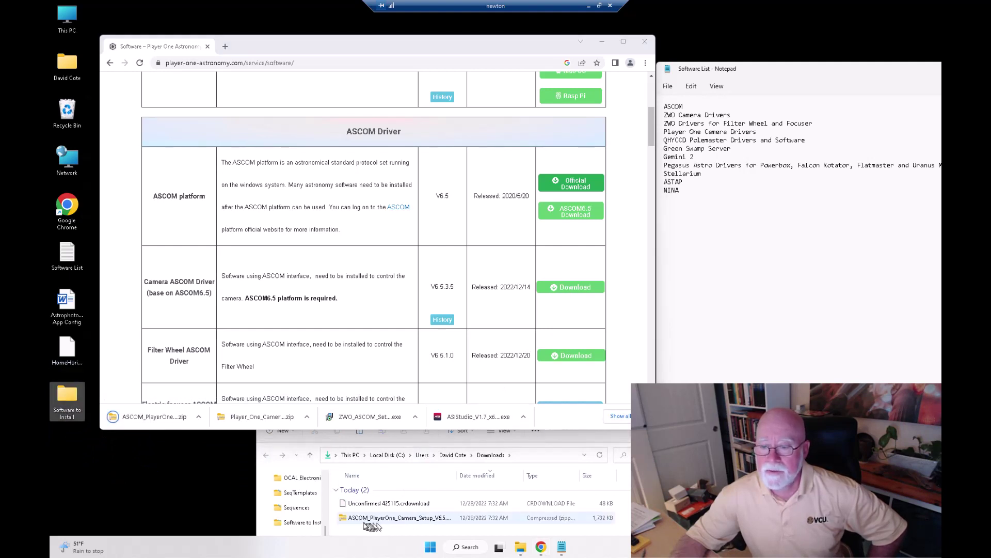
left_click_drag(360, 524, 71, 402)
scroll(292, 295, "down", 3)
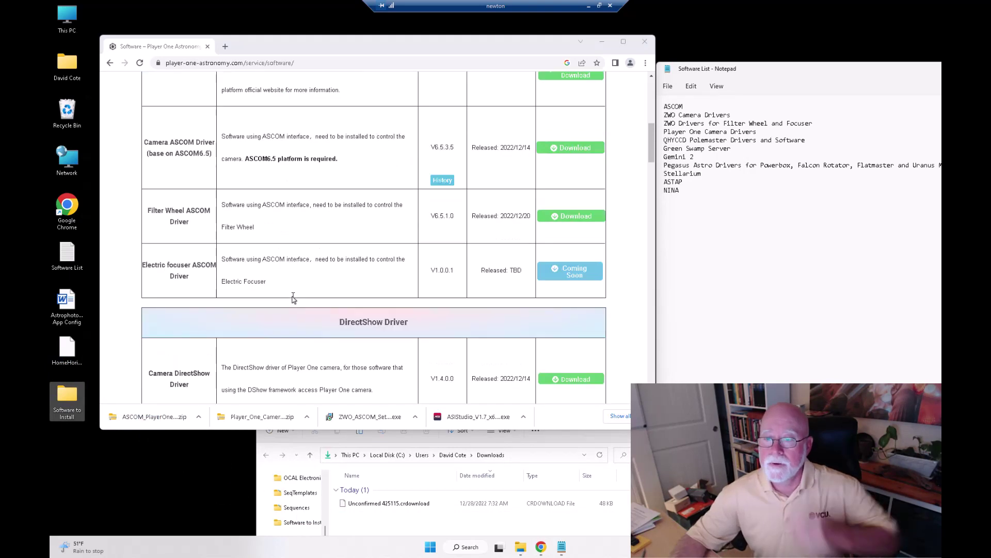
Return to the Google results, search for "qhyccd polemaster drivers" and open the Download QHYCCD Drivers page.
scroll(293, 299, "up", 3)
scroll(292, 298, "up", 2)
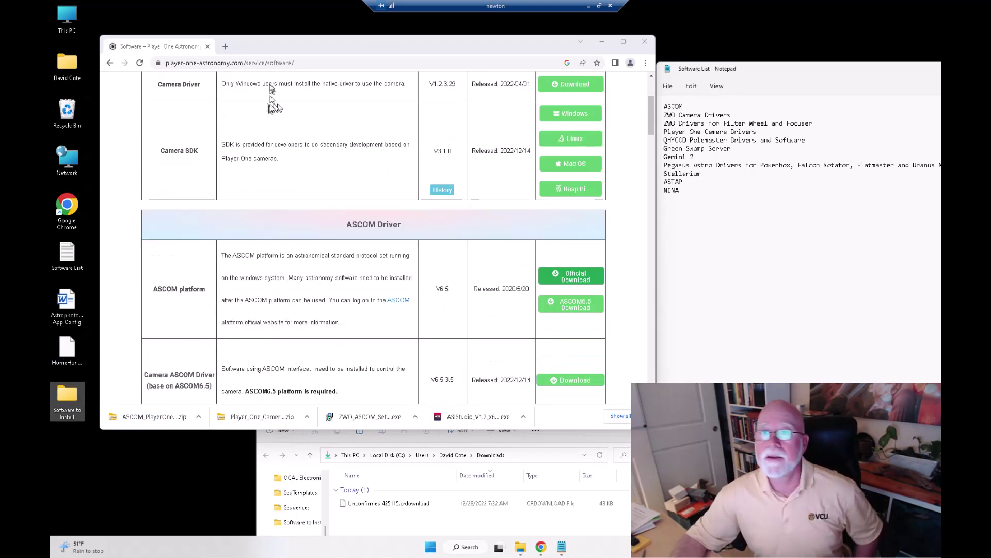
left_click(110, 62)
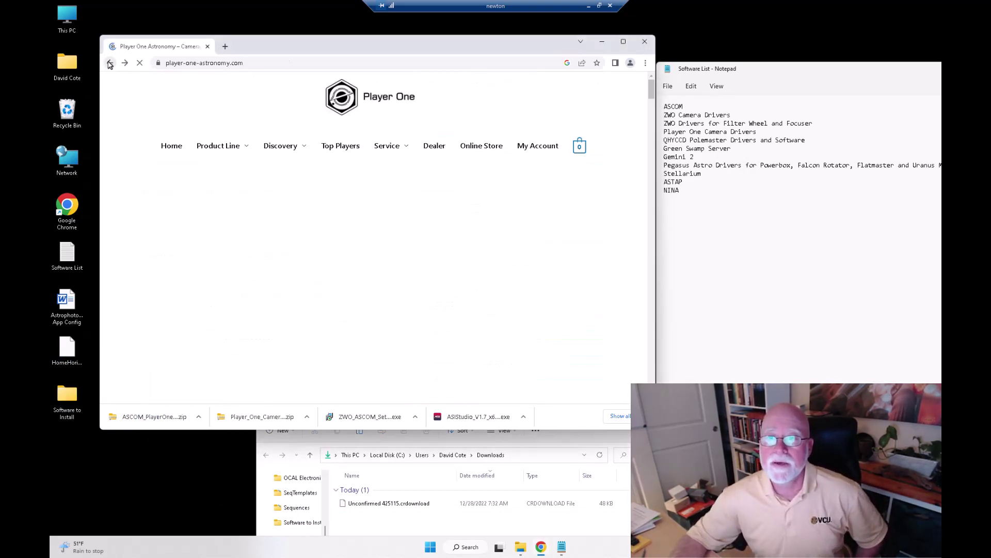
left_click(110, 63)
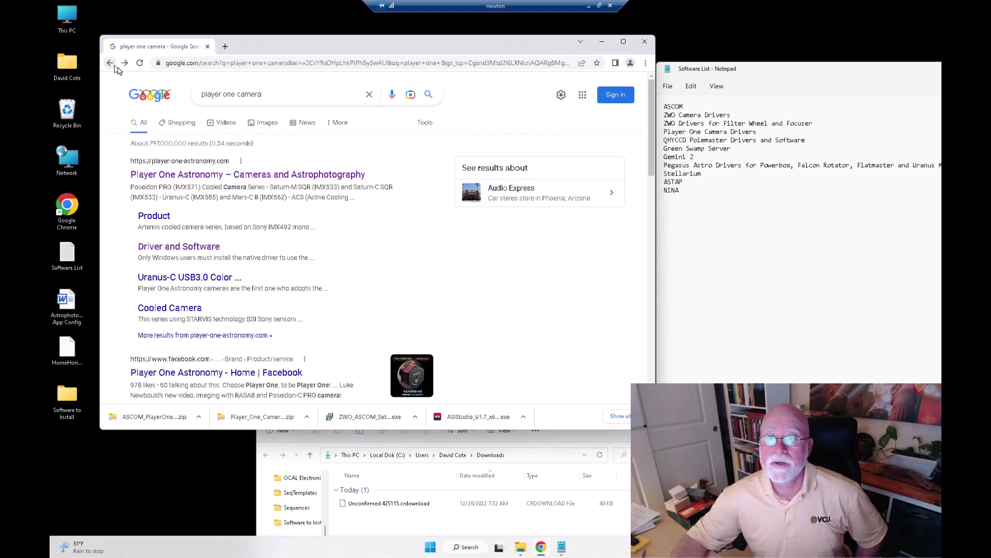
left_click_drag(265, 93, 178, 89)
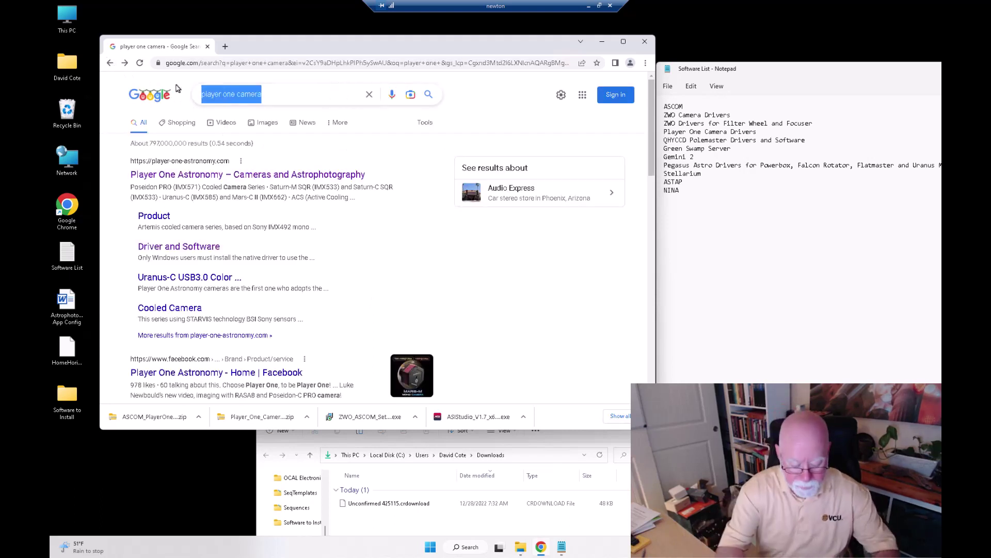
type("qhy")
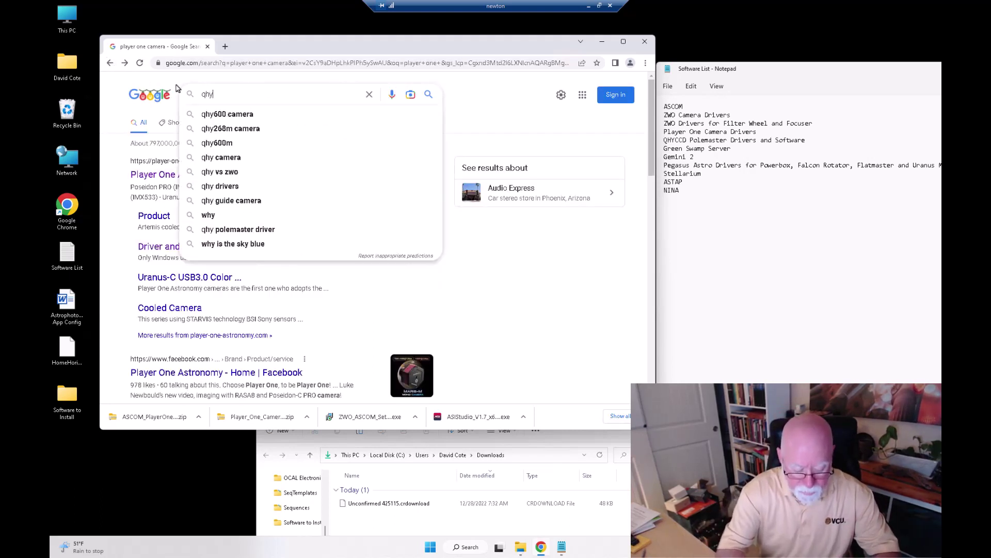
type("ccd po")
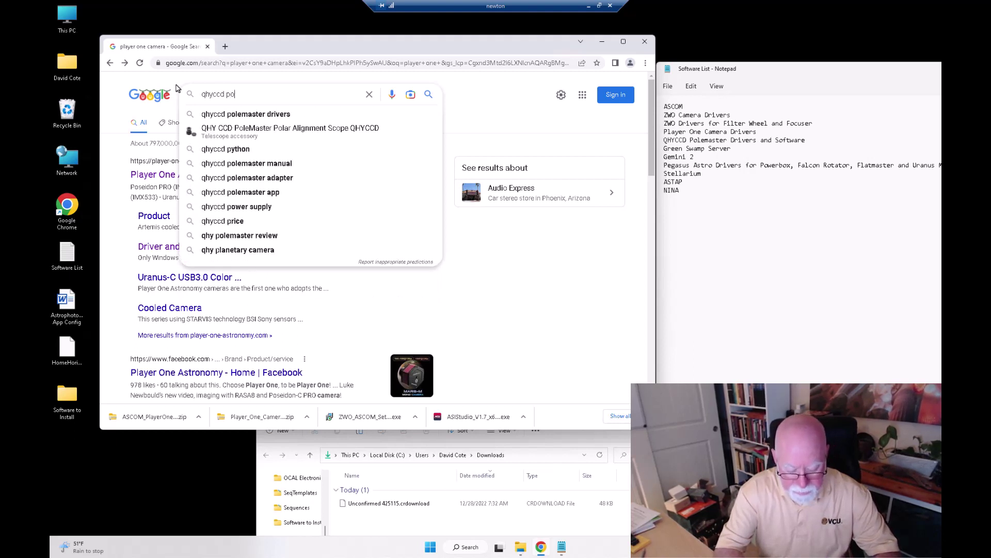
type("lemaster")
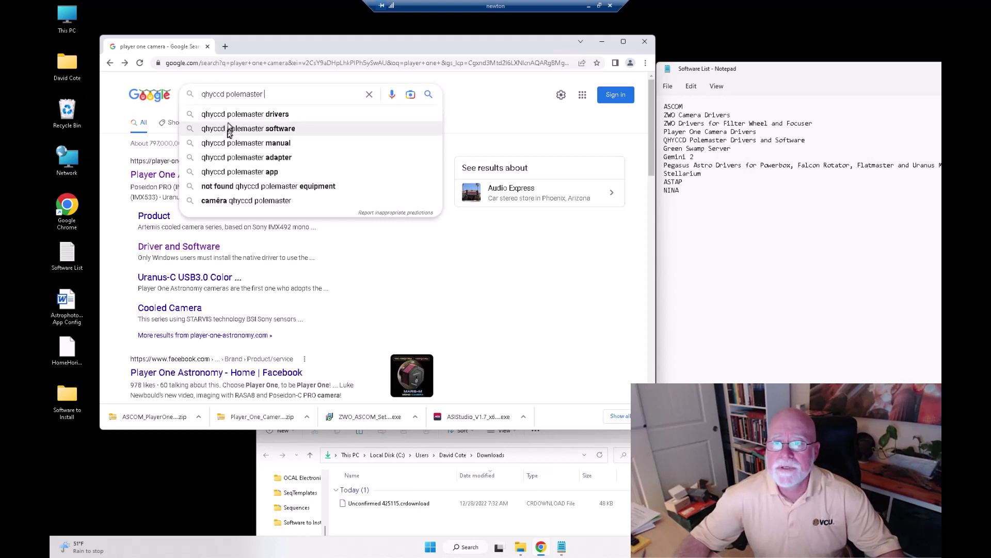
left_click(249, 115)
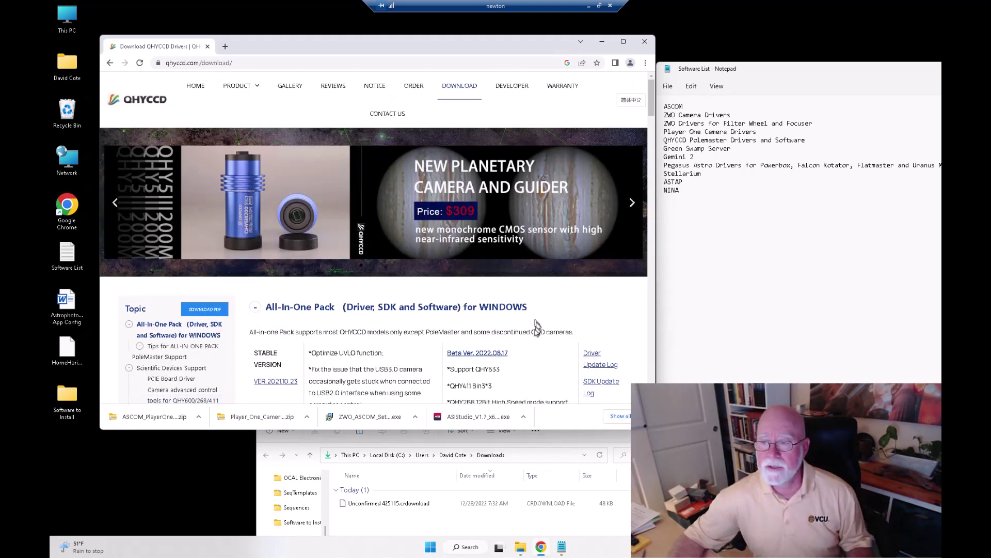
Download the PoleMaster System Driver stable version for Windows from the PoleMaster Support section and move its zip file from Downloads into Software to Install.
scroll(535, 330, "down", 2)
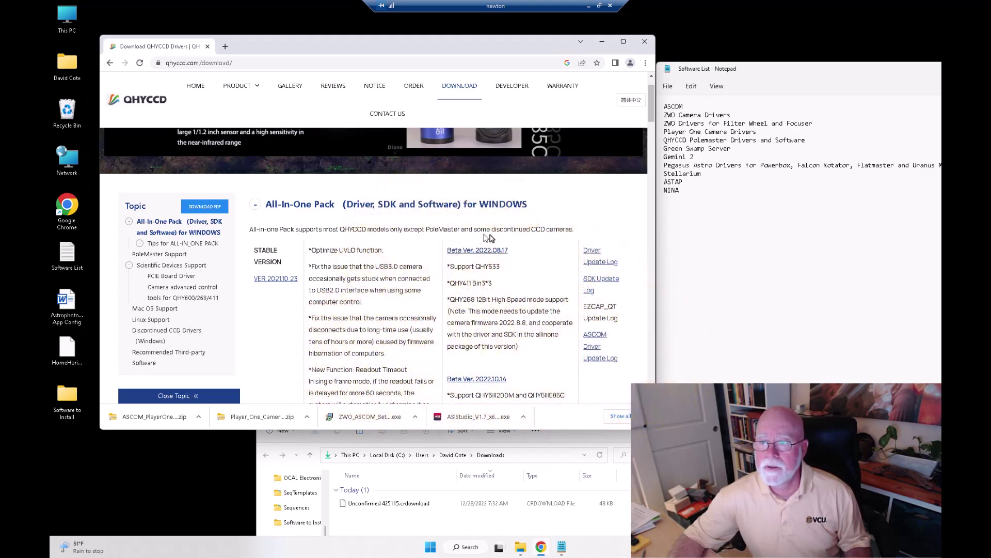
scroll(392, 240, "down", 1)
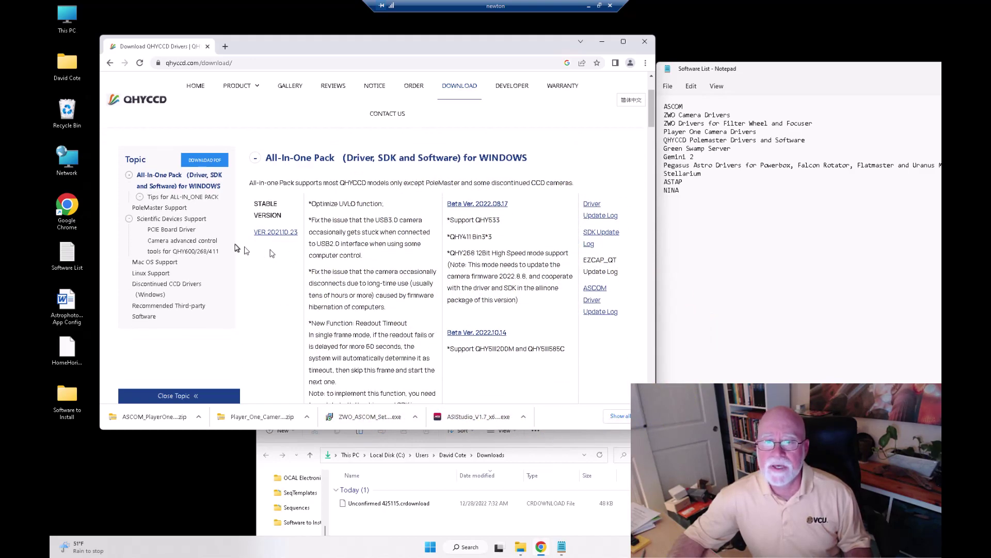
left_click(146, 208)
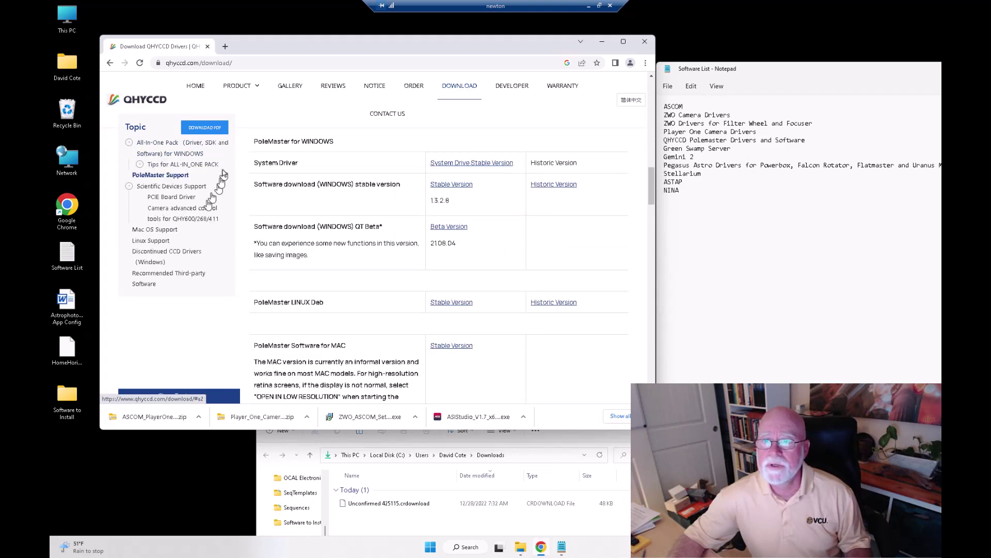
left_click(473, 165)
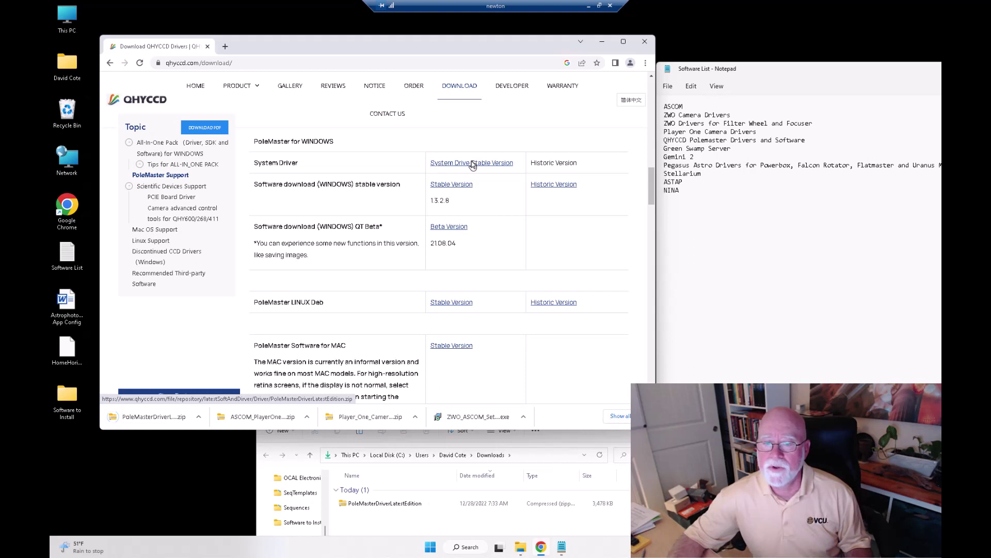
left_click(460, 187)
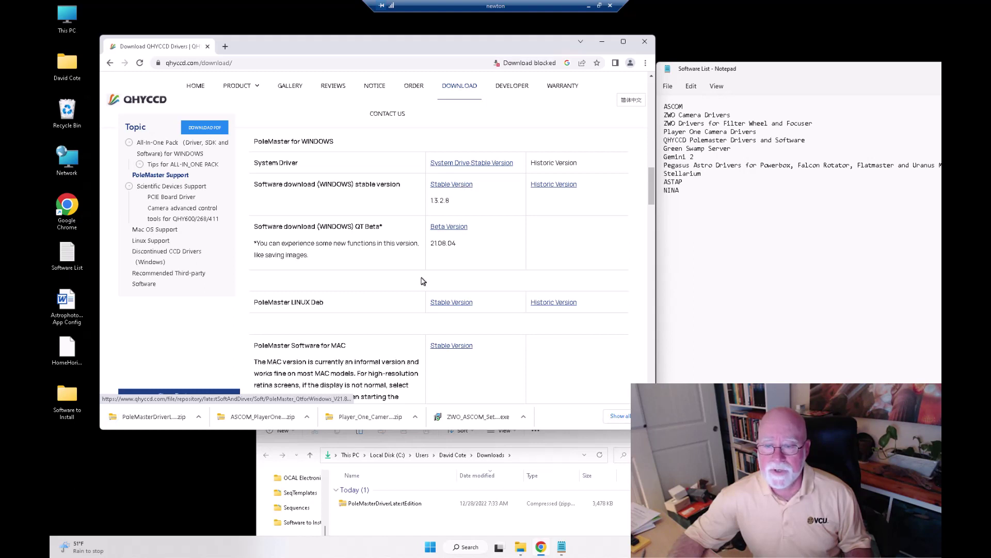
left_click_drag(371, 509, 69, 406)
Try to download the stable Windows version 1.3.2.8 of the PoleMaster software.
left_click(455, 190)
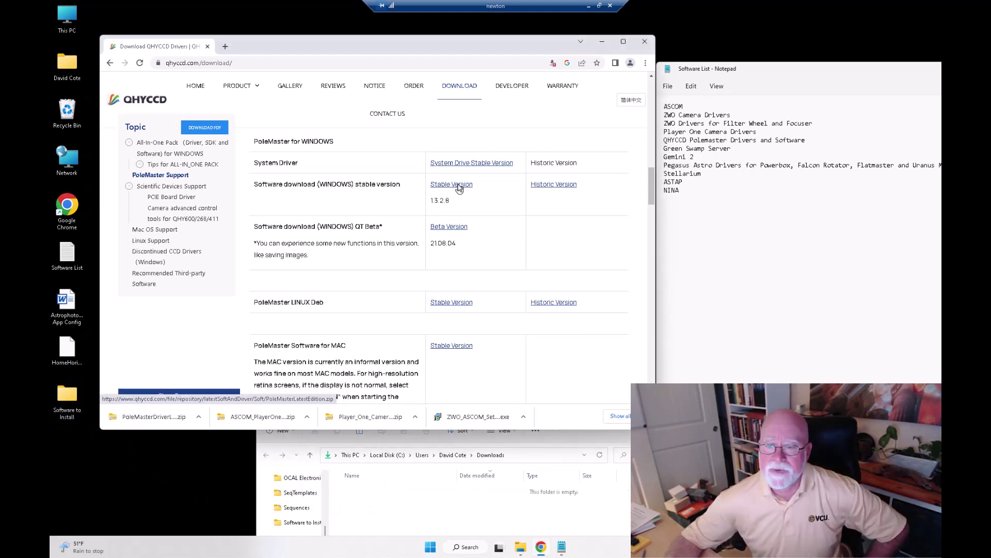
double_click(458, 192)
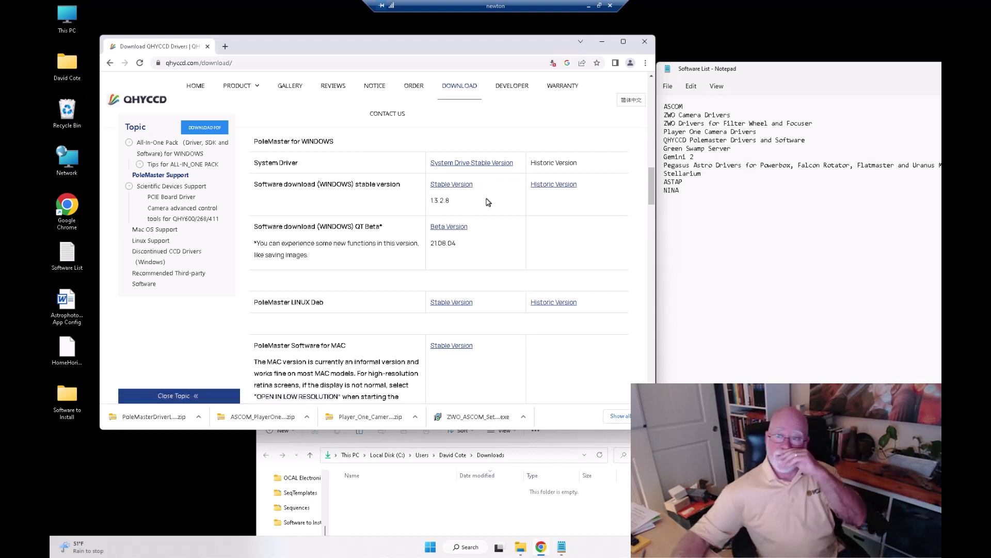
left_click(487, 202)
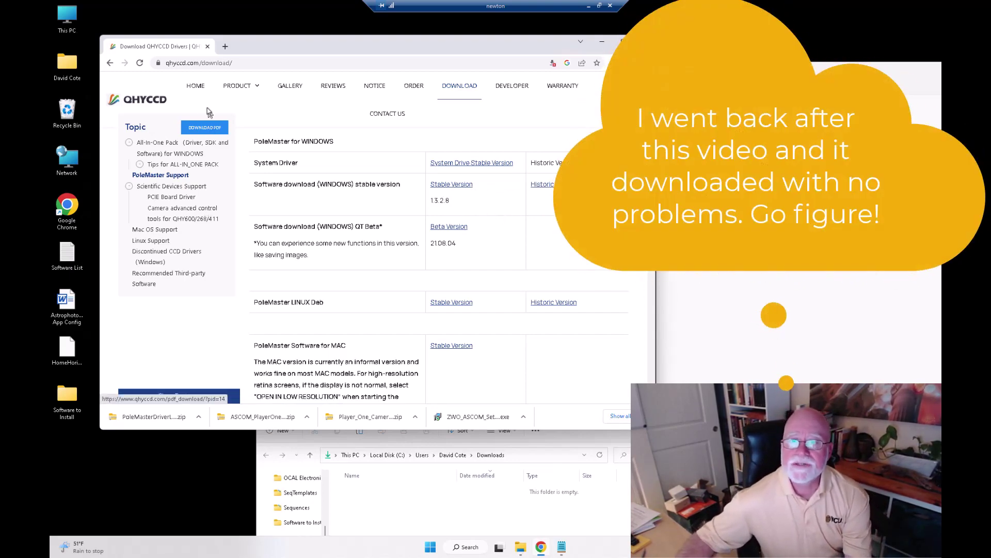
Return to the Google results, search for "green swamp server" and open the Green Swamp Software home page.
left_click(113, 66)
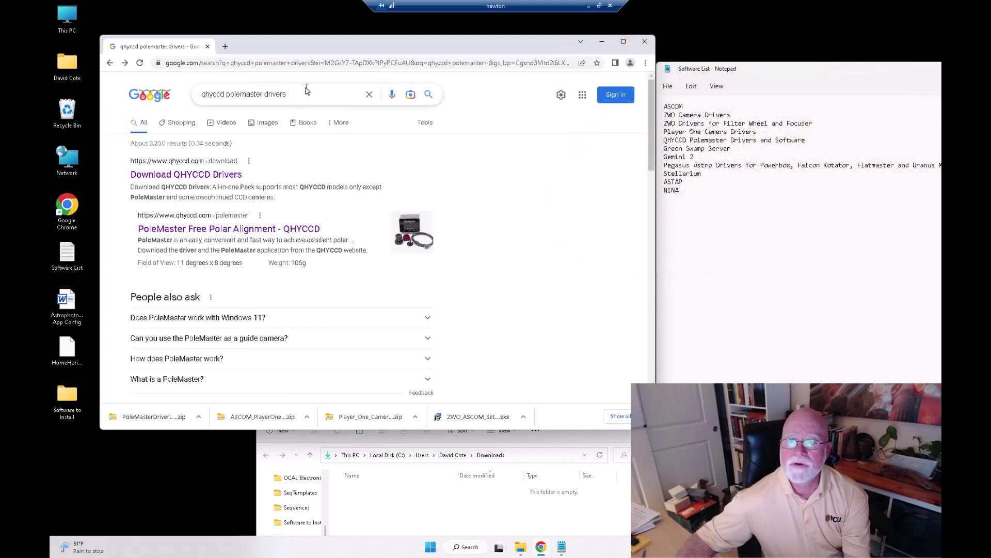
left_click_drag(308, 94, 252, 94)
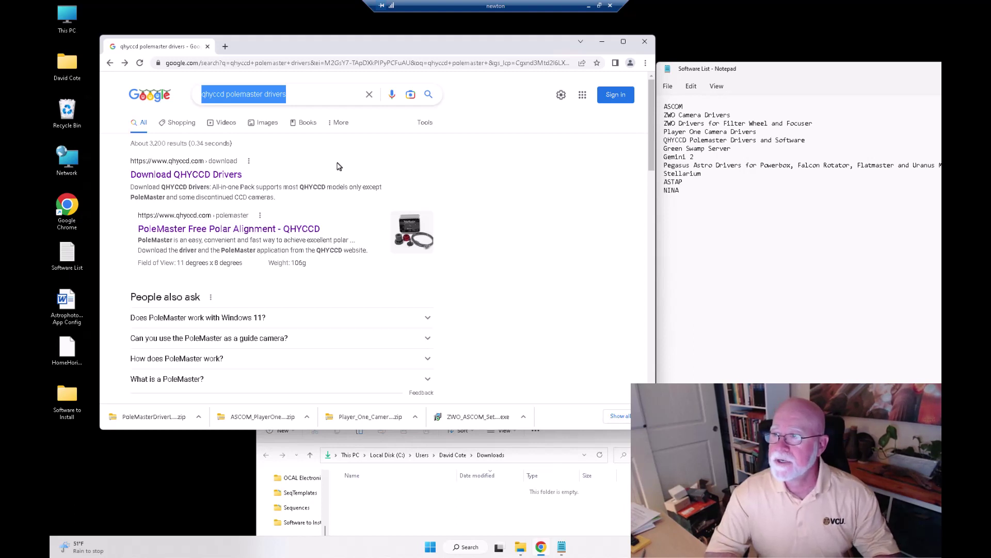
type("Green")
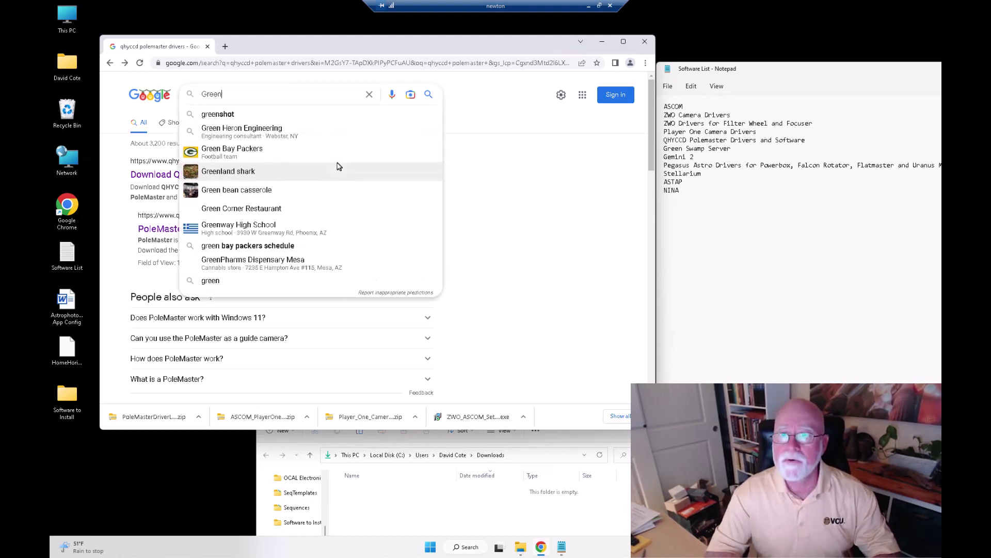
type(" swamp ")
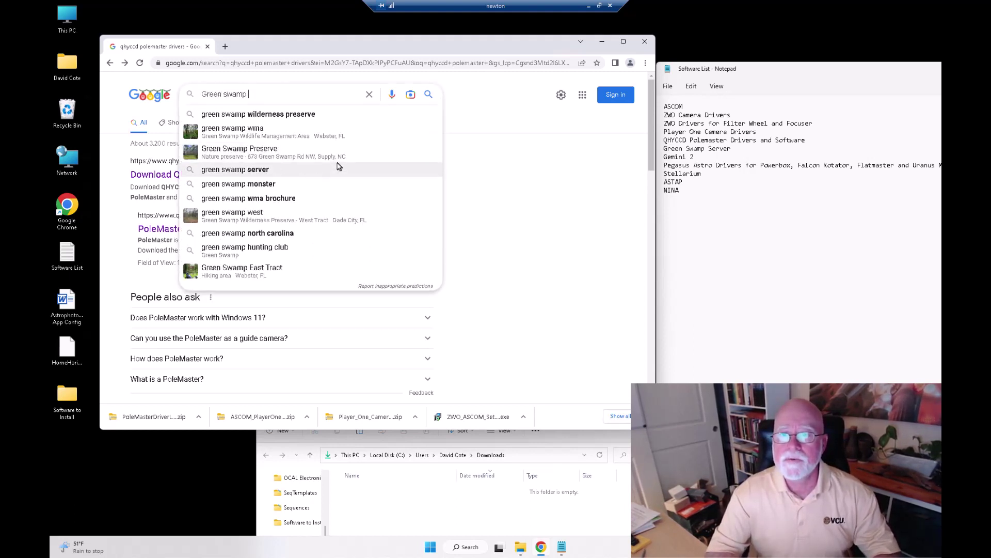
type("server")
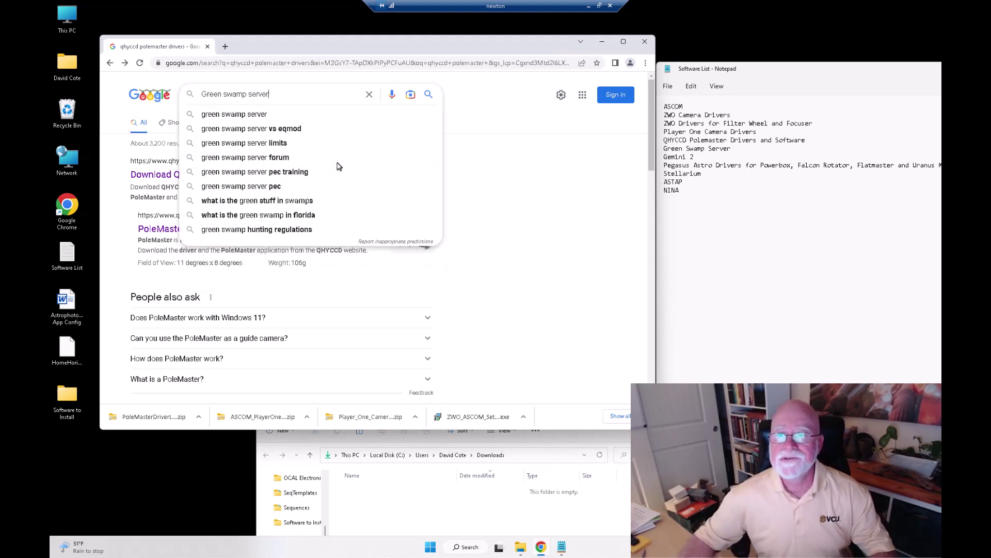
left_click(270, 114)
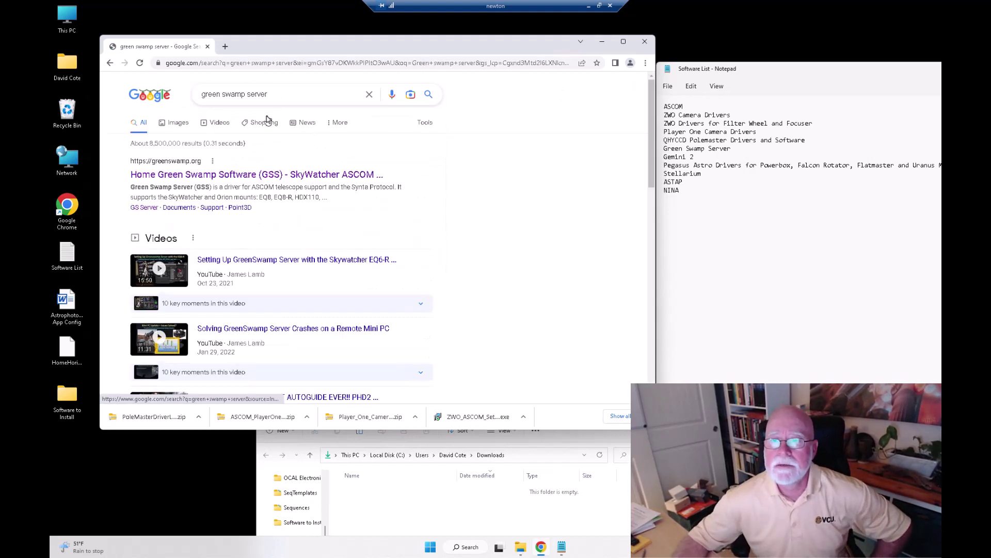
left_click(185, 176)
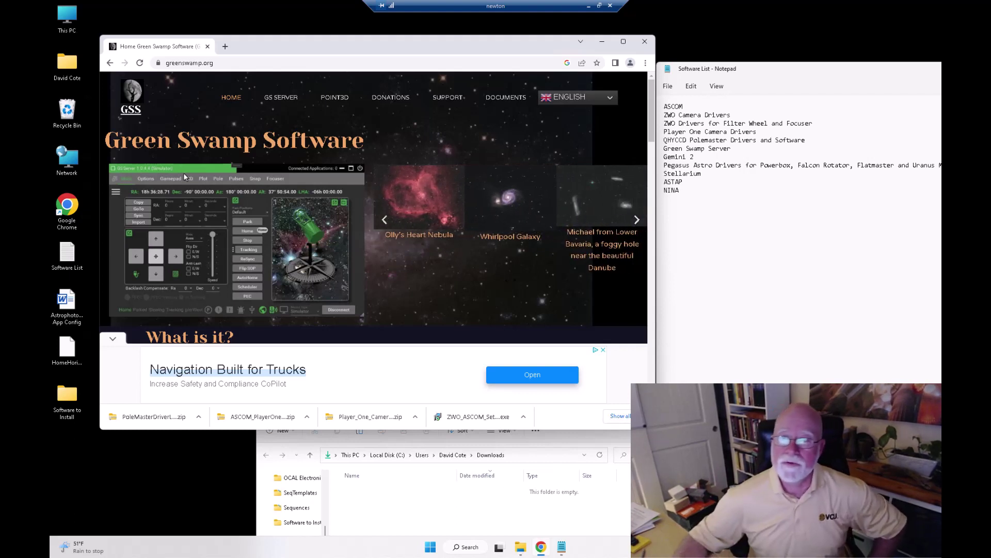
Download GS Server v1.0.4.6 from the Green Swamp Server downloads page and move its zip file from Downloads into the Software to Install folder.
left_click(275, 100)
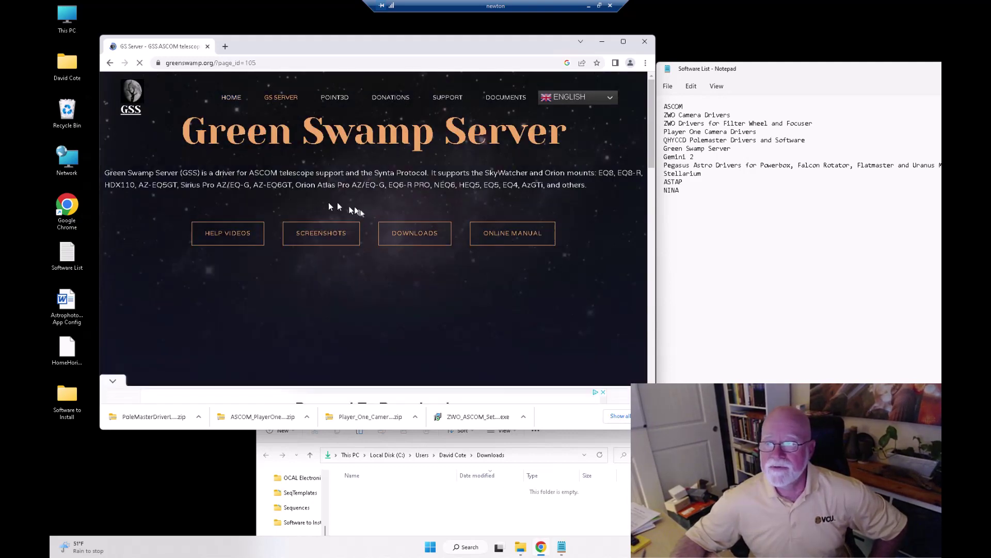
left_click(391, 238)
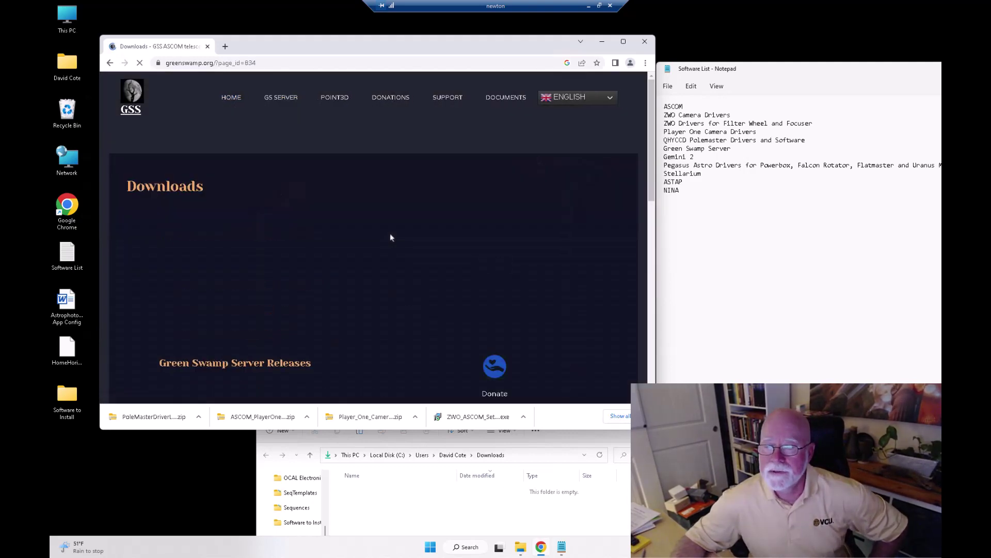
scroll(353, 305, "down", 4)
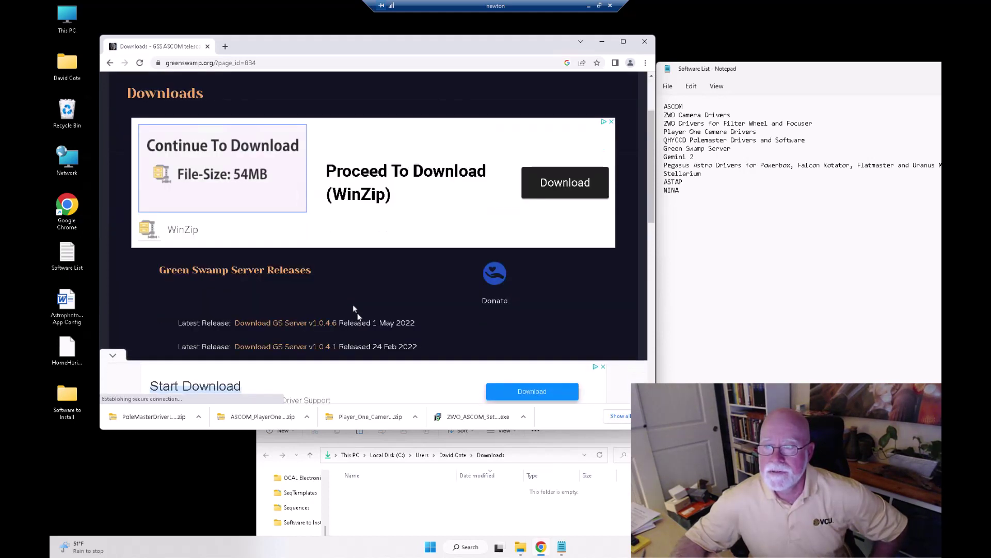
scroll(289, 293, "down", 2)
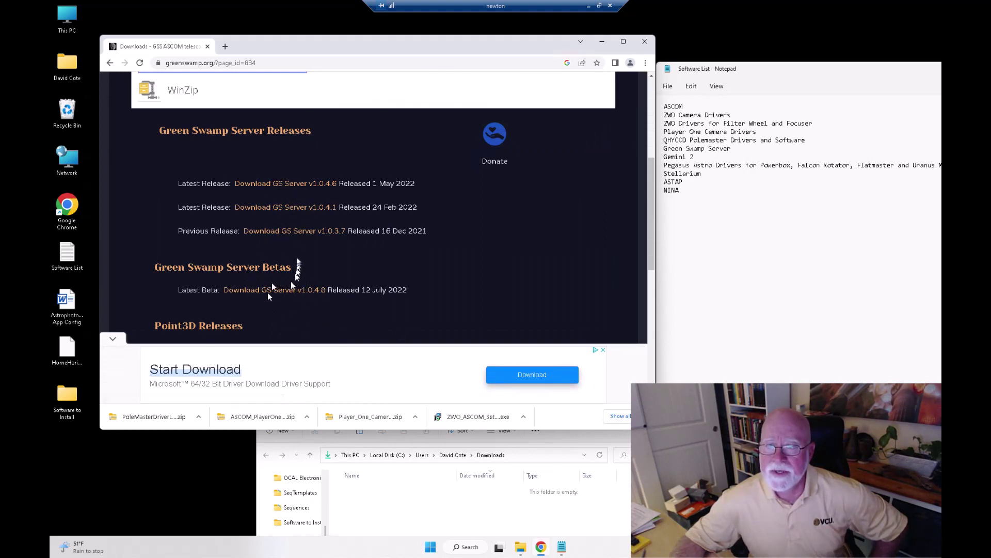
left_click(296, 184)
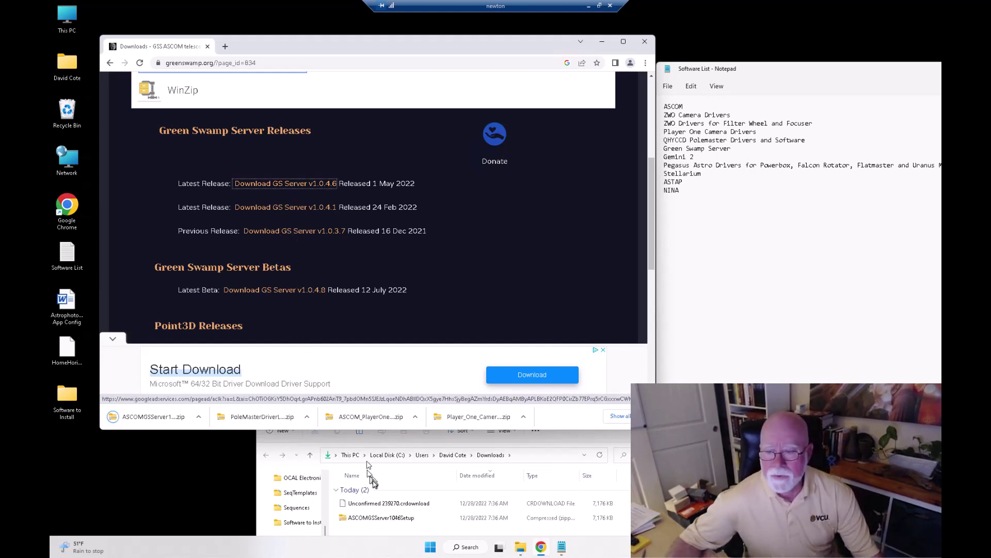
left_click_drag(370, 523, 76, 406)
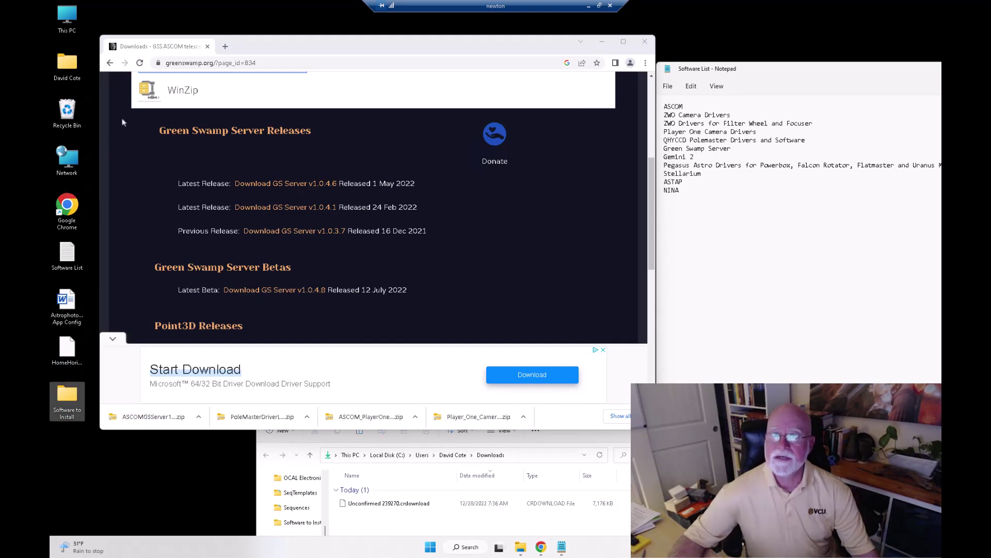
Return to the Google results, search for "gemini 2 server" and open the Gemini 2 main Web interface page.
left_click(109, 63)
left_click(110, 63)
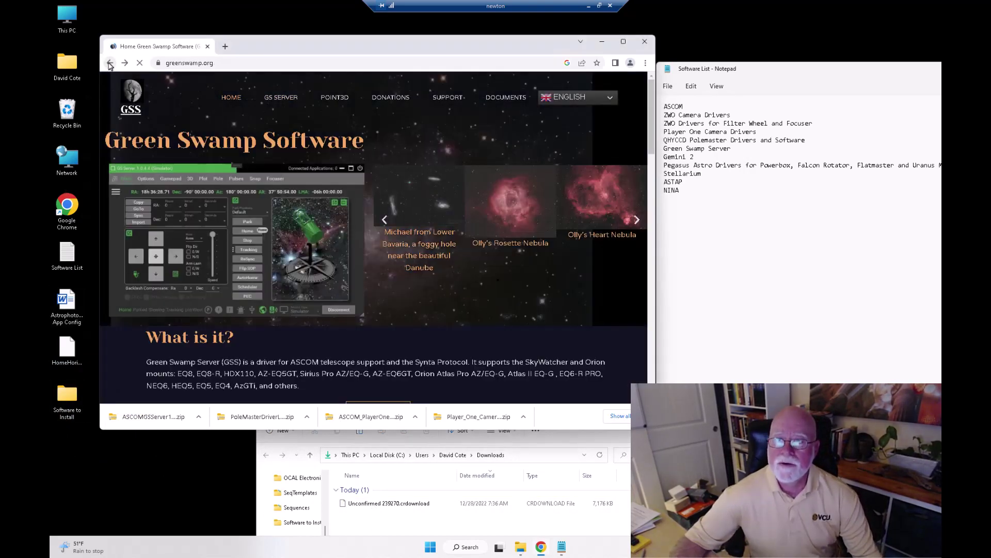
left_click(109, 63)
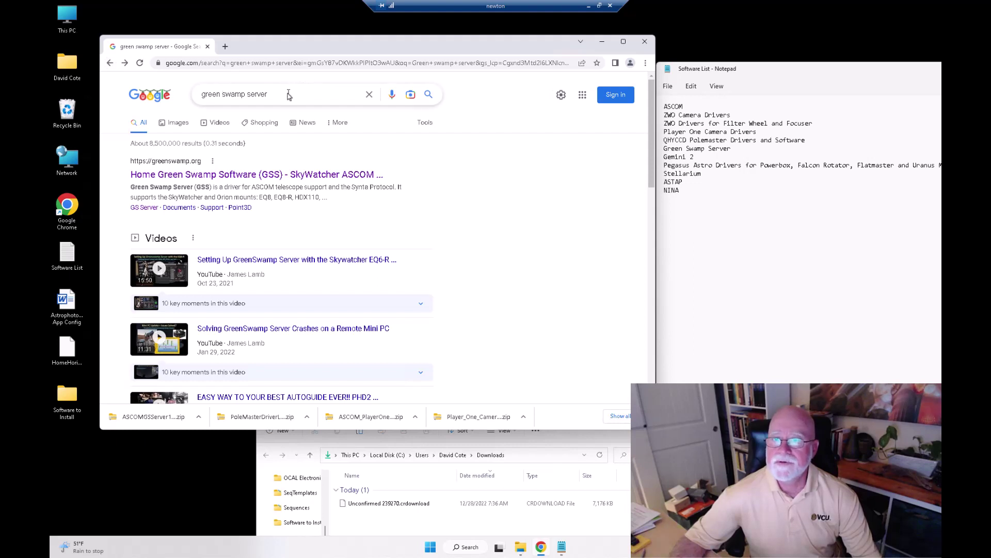
left_click_drag(288, 96, 180, 99)
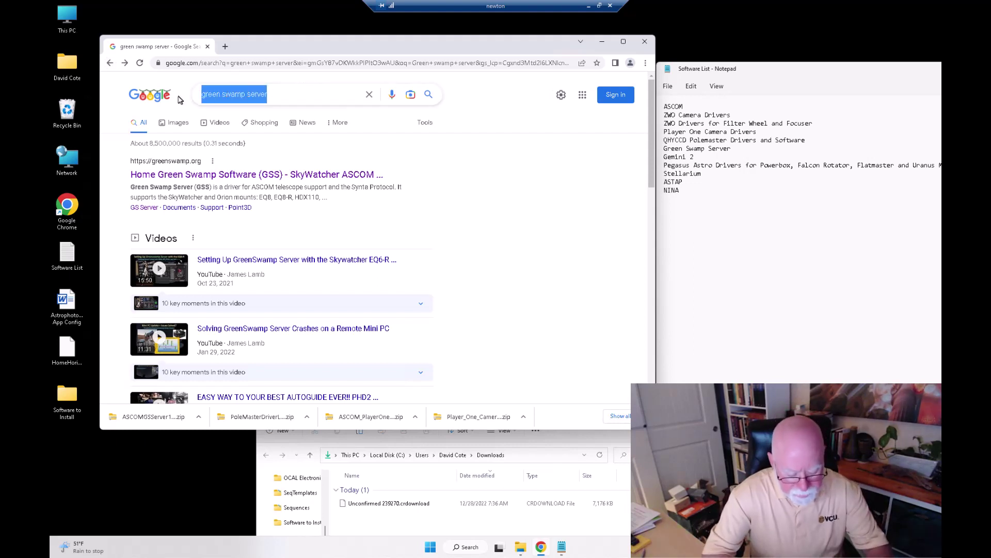
type("gemini ")
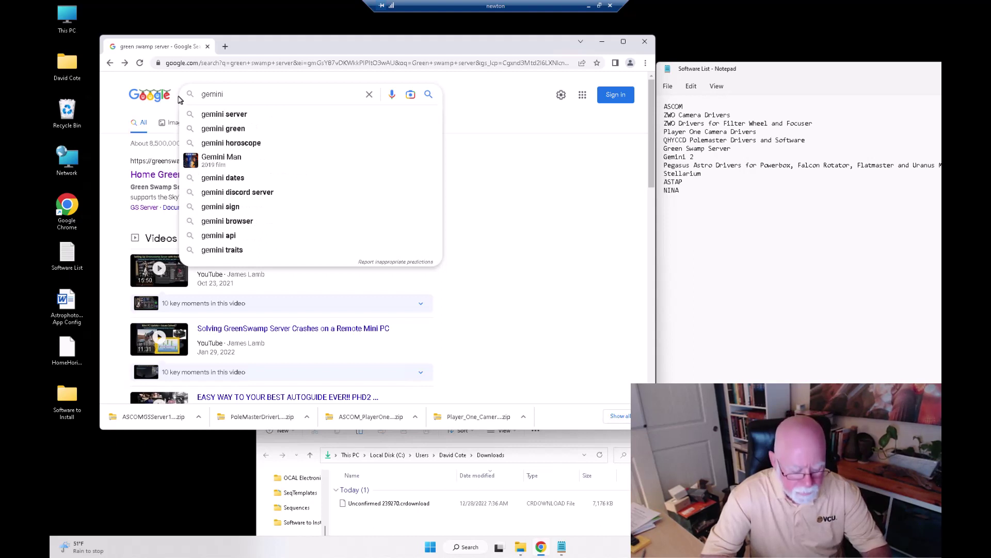
type("2 se")
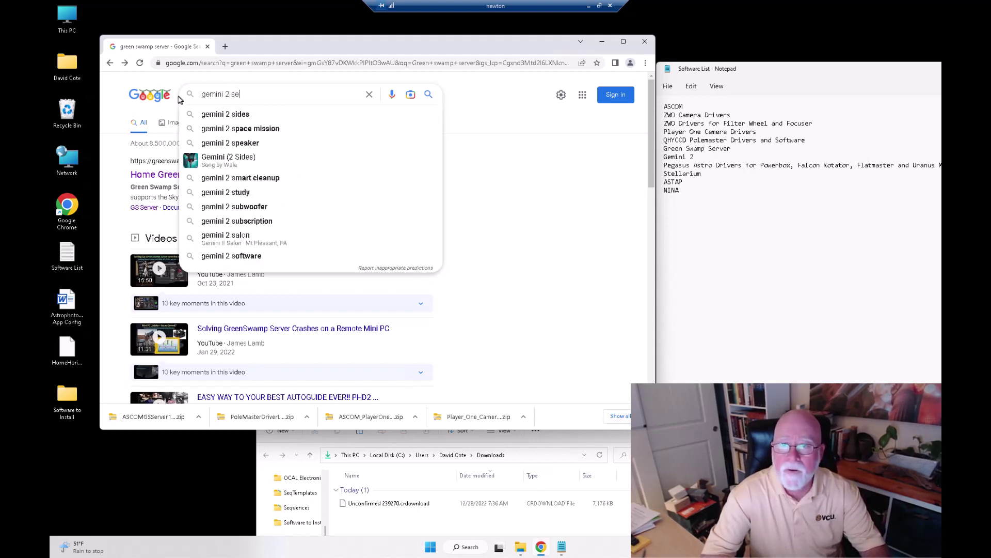
type("rver")
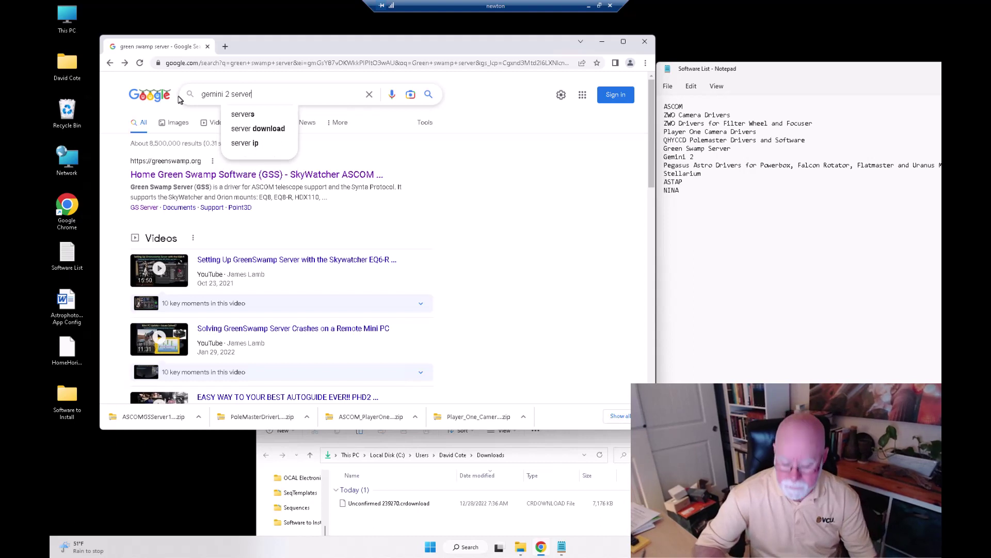
key("Return")
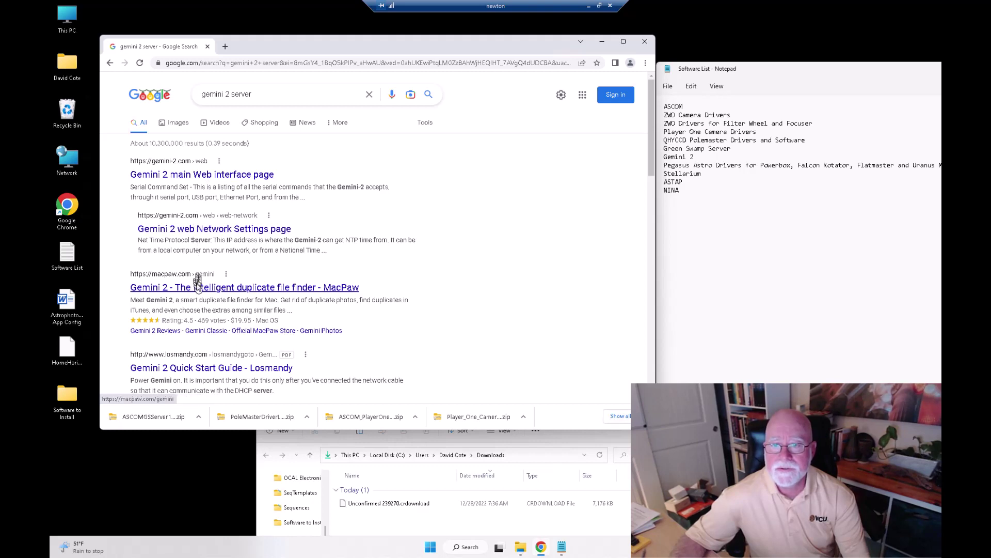
left_click(202, 175)
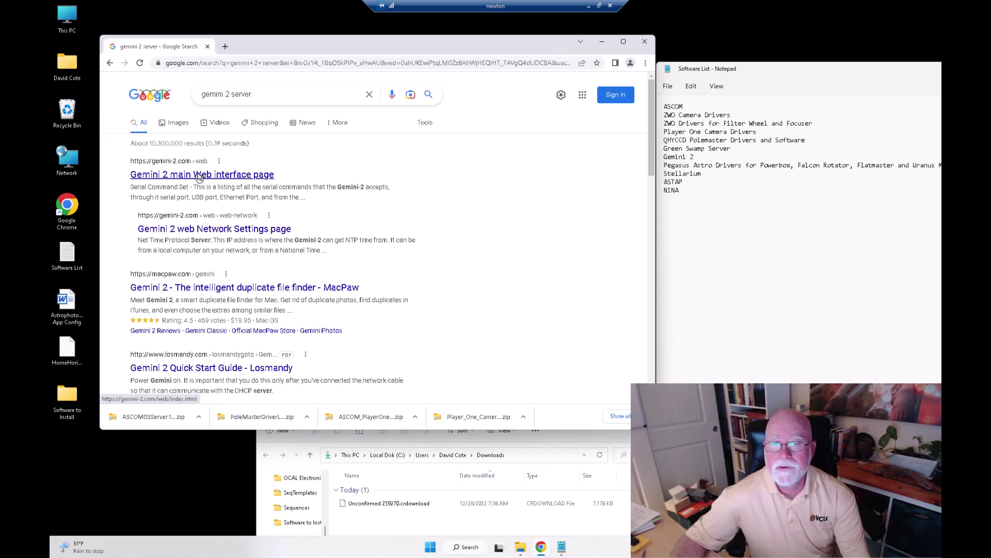
Download the Gemini.NET ASCOM driver's latest stable release v1.0.84 and move its installer from Downloads into the Software to Install folder.
mouse_move(483, 126)
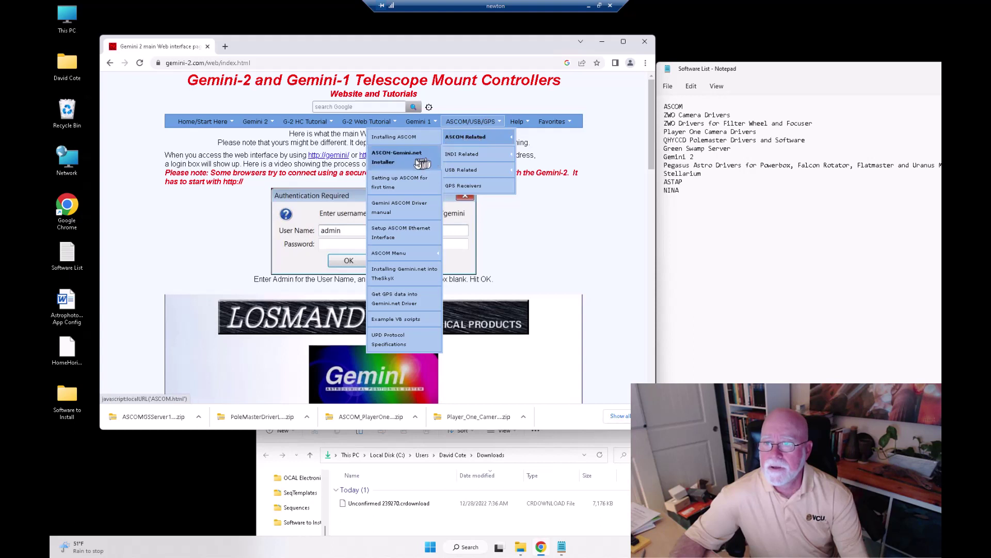
left_click(401, 157)
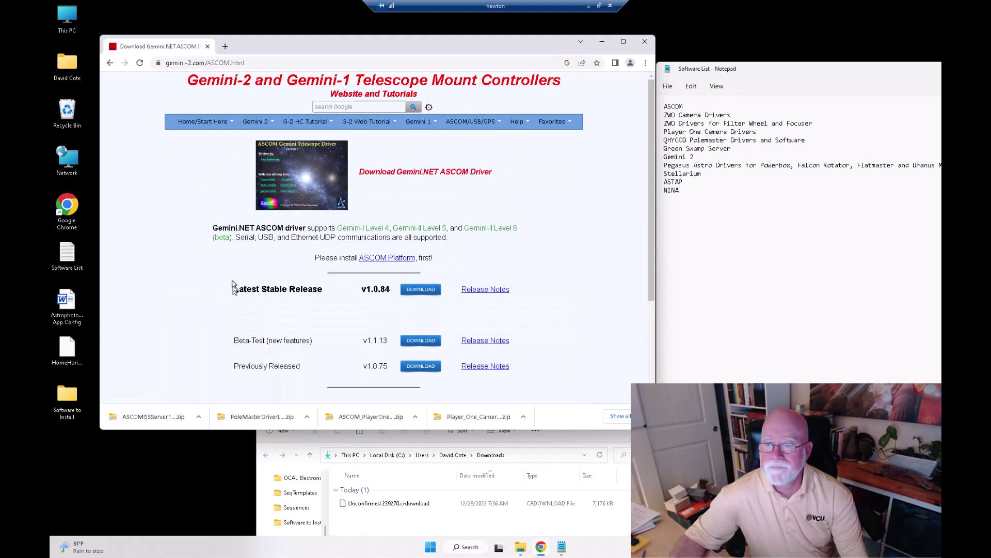
mouse_move(463, 124)
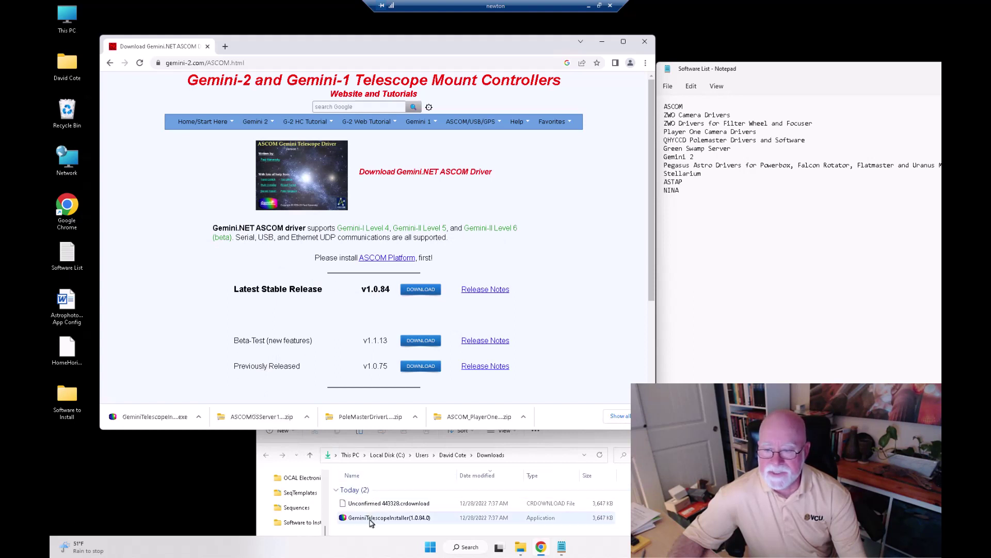
left_click_drag(371, 523, 77, 408)
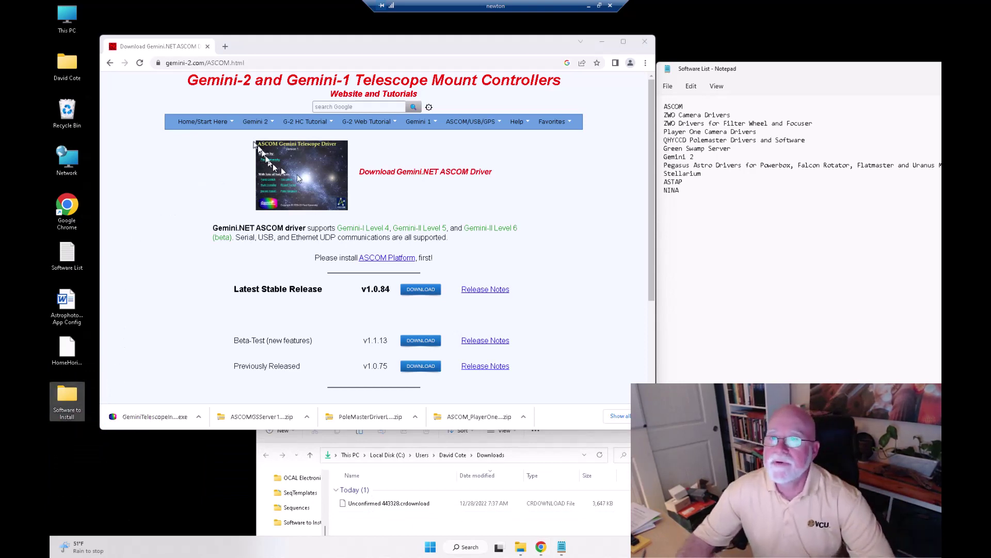
Return to the Google results, search for "pegasus astro unity download" and open the Pegasus Astro Download page.
left_click(110, 63)
left_click(110, 63)
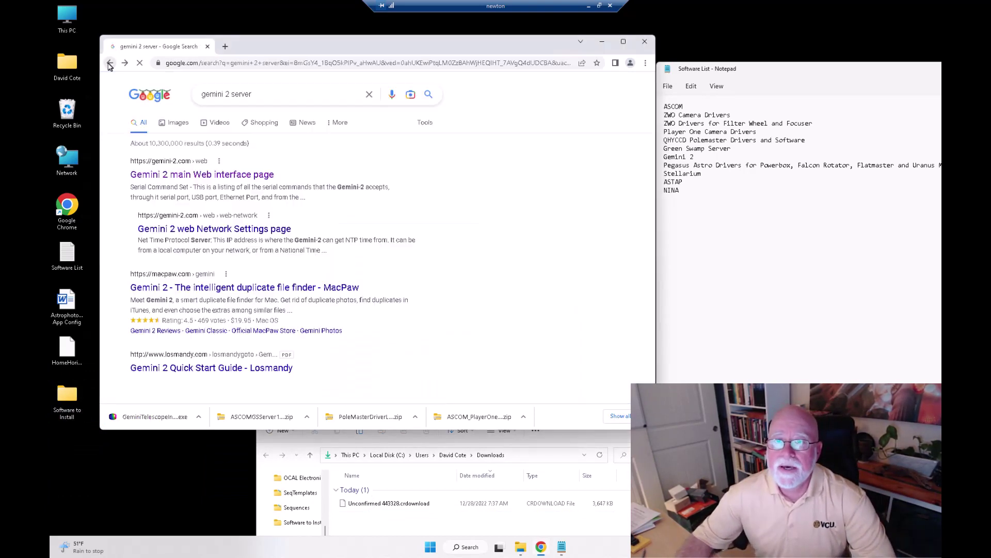
left_click_drag(255, 95, 178, 96)
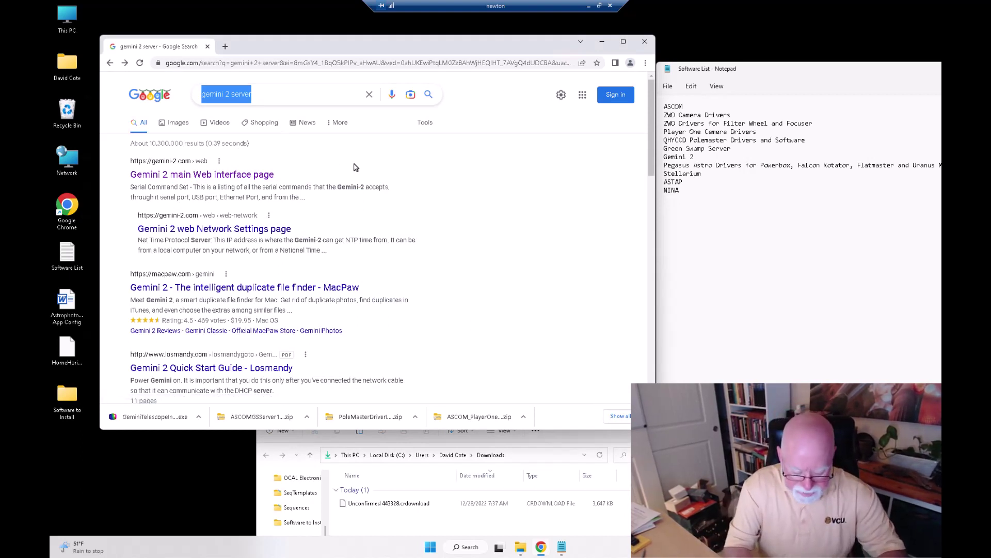
type("Pegasus Astro")
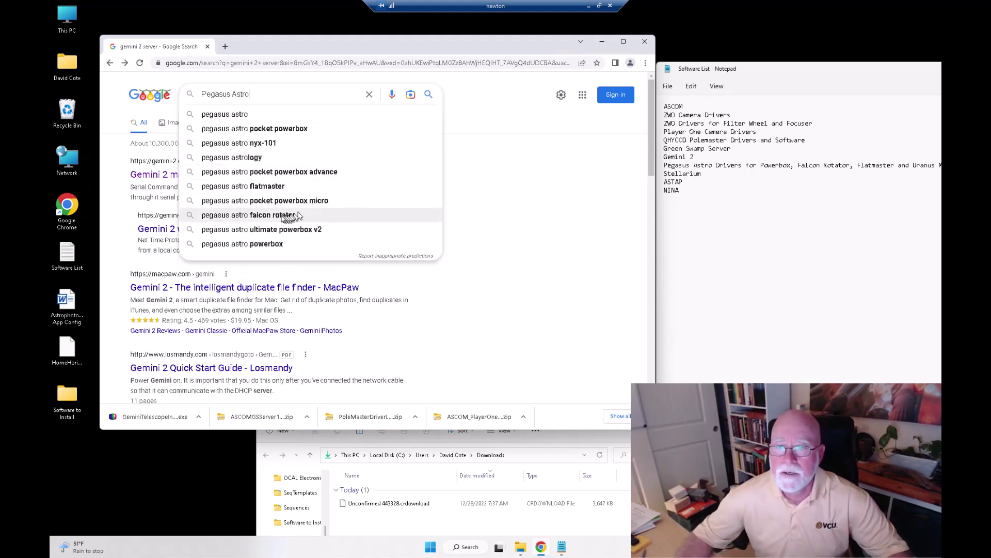
type("uni")
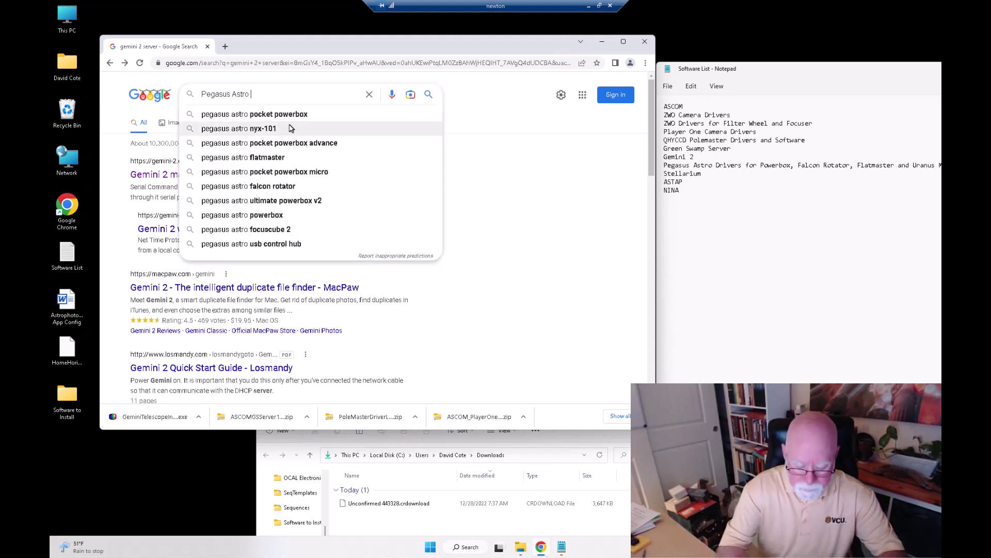
type("ty")
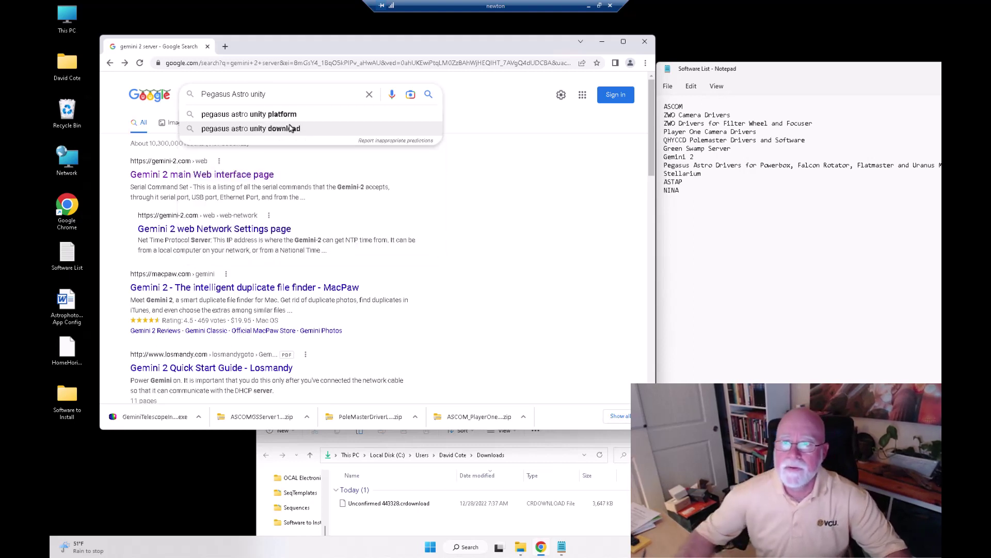
left_click(292, 128)
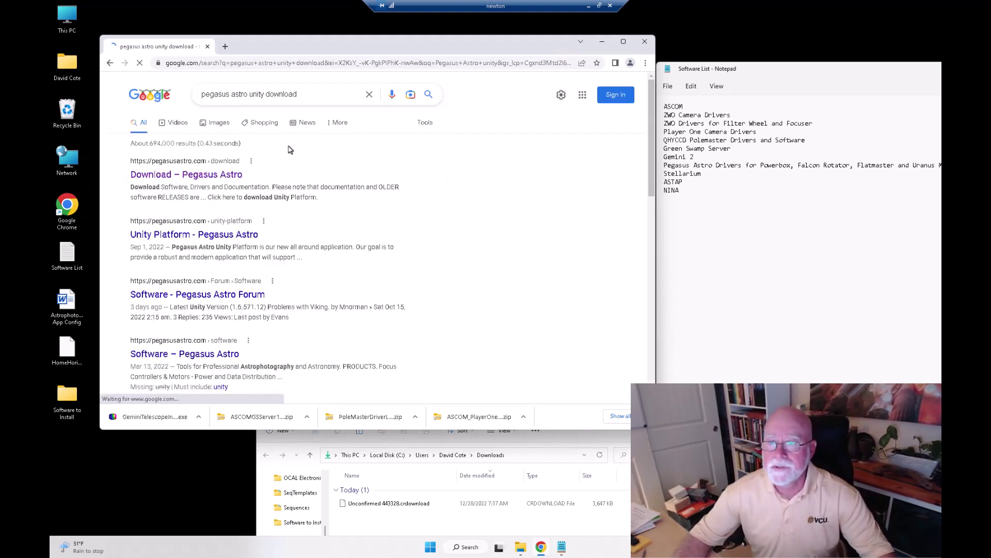
left_click(205, 176)
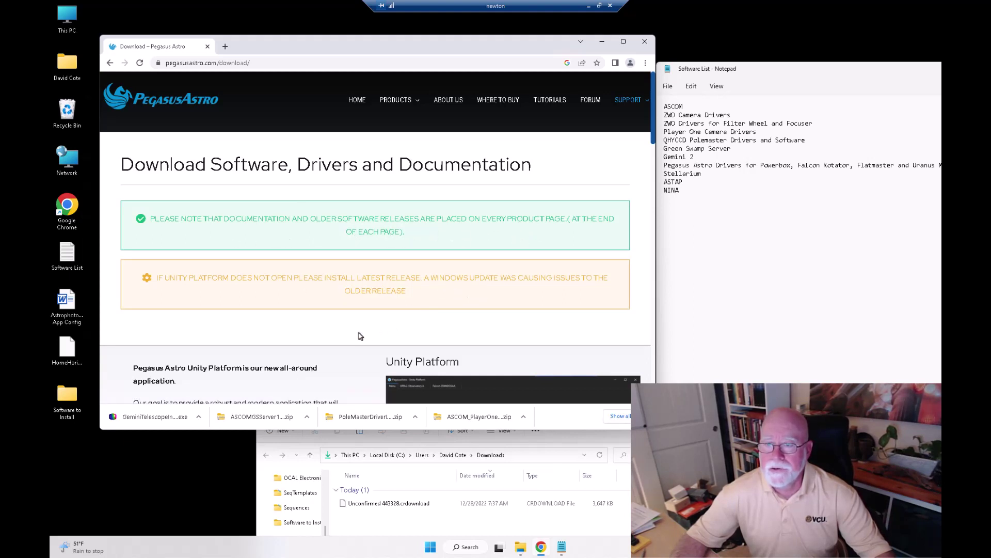
Download the Unity Platform from the Pegasus Astro page and move its installer from Downloads into the Software to Install folder.
scroll(360, 336, "down", 3)
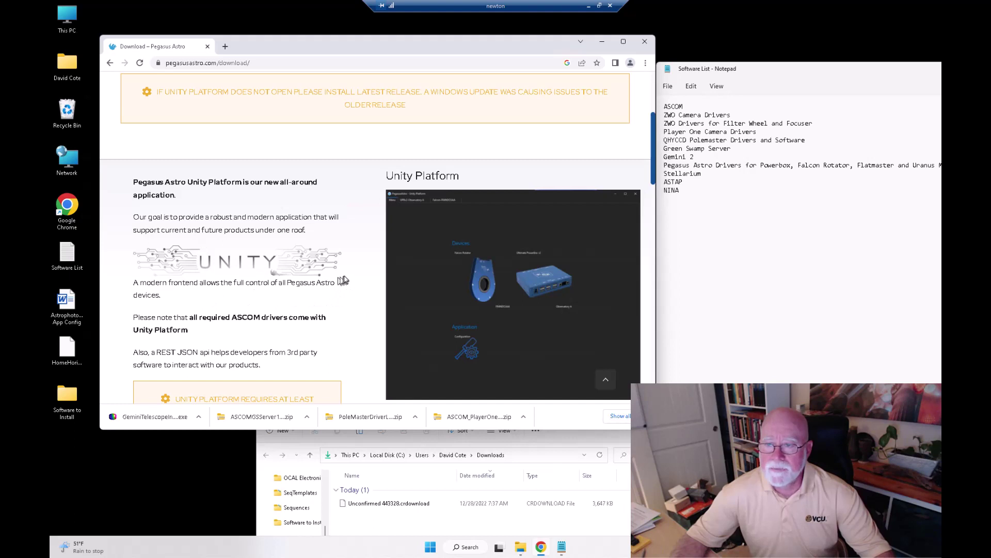
scroll(356, 271, "down", 1)
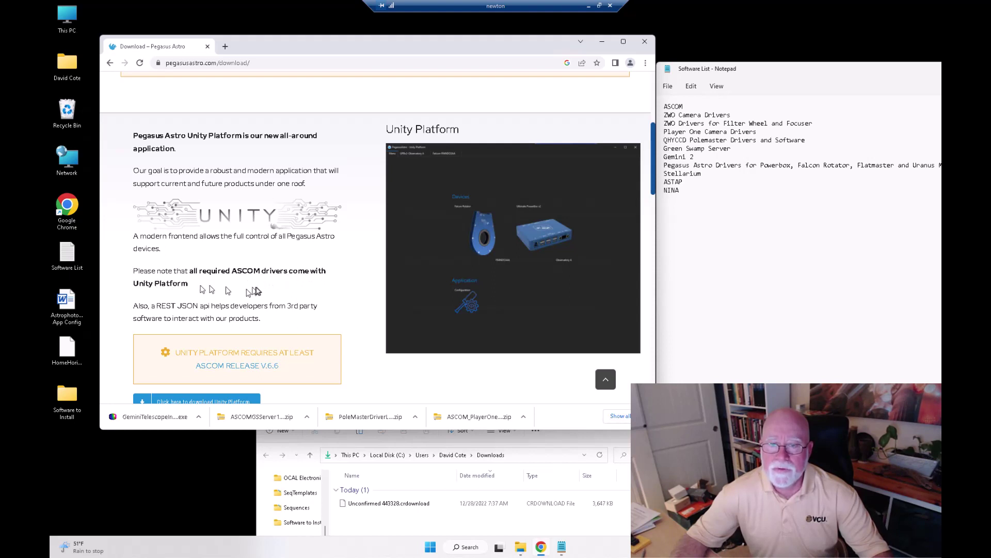
scroll(360, 264, "down", 2)
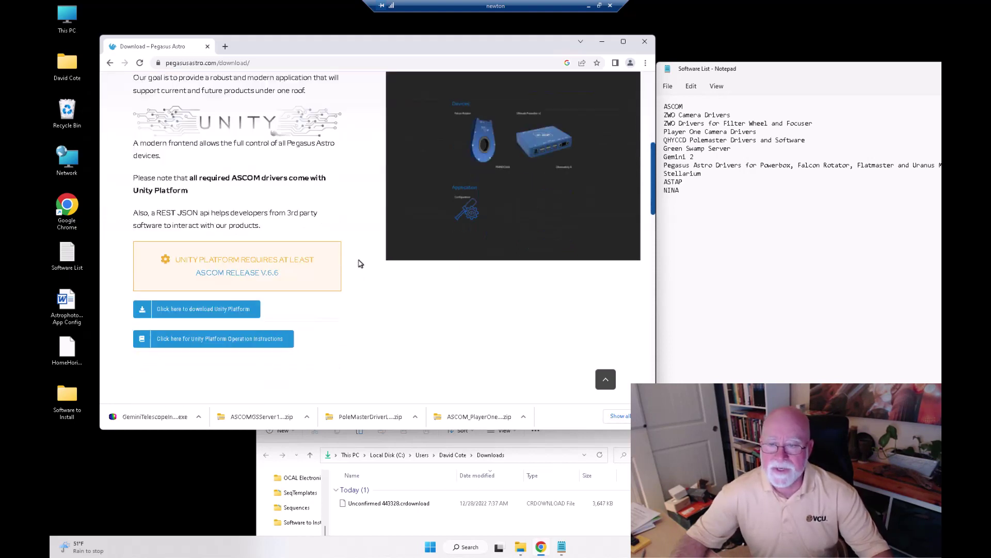
left_click(200, 309)
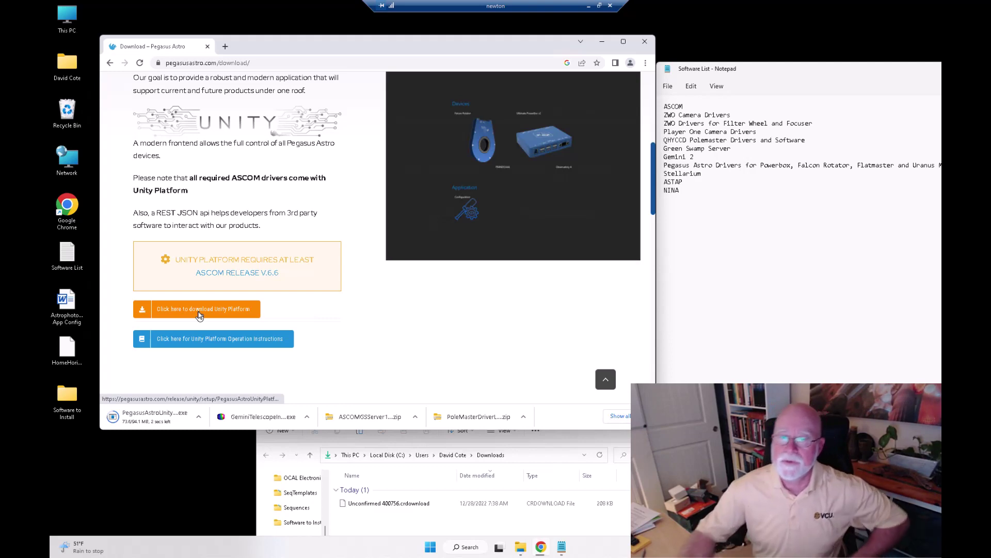
scroll(343, 324, "up", 5)
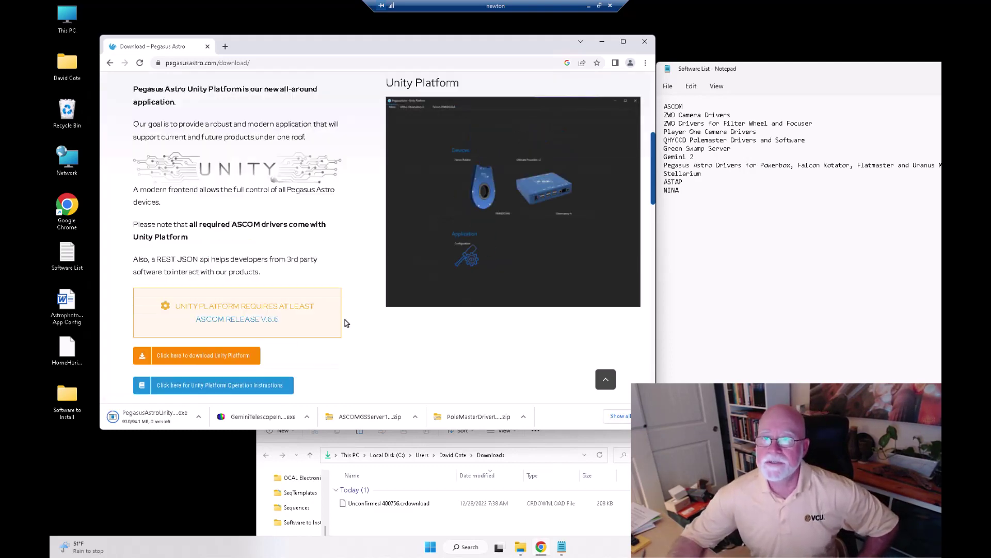
scroll(346, 323, "up", 2)
scroll(346, 323, "down", 7)
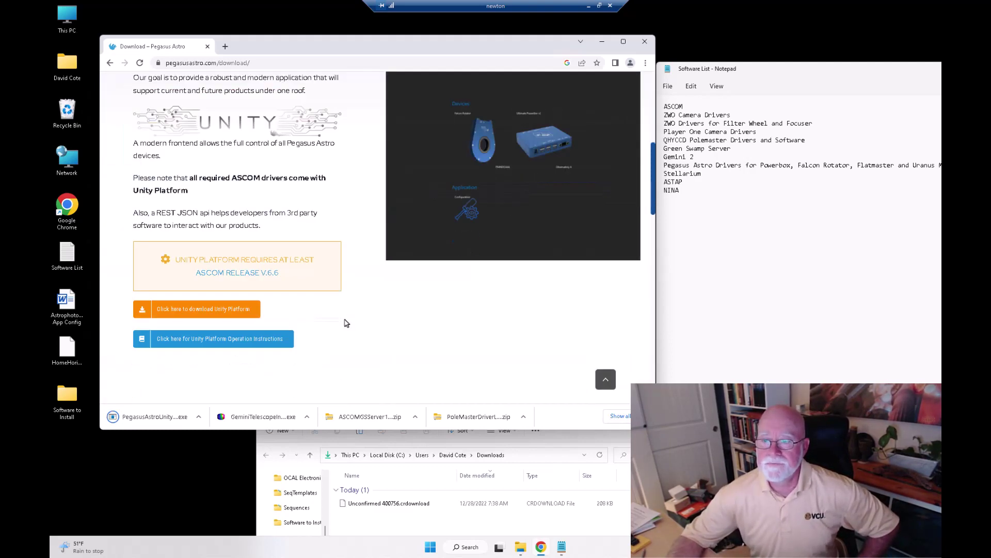
scroll(346, 323, "down", 3)
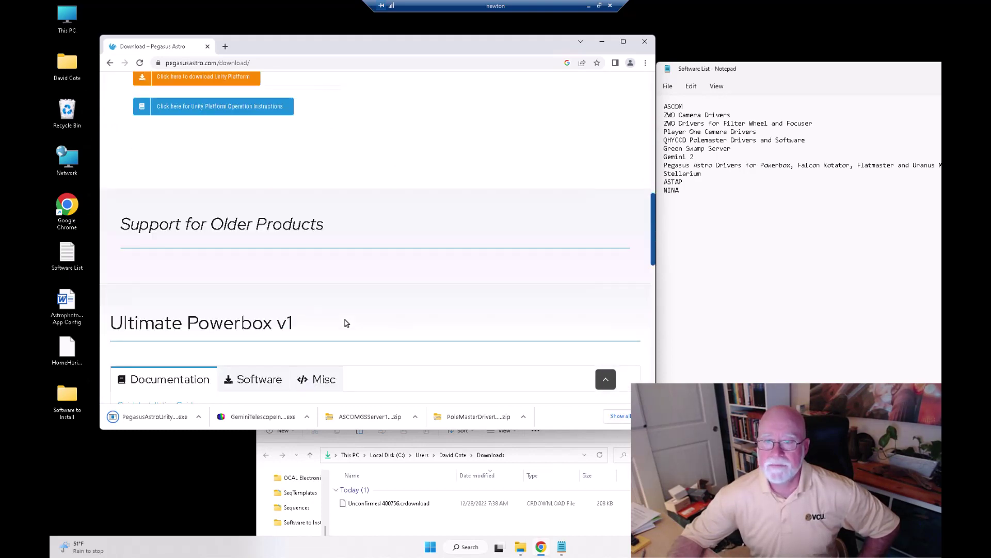
scroll(347, 323, "down", 4)
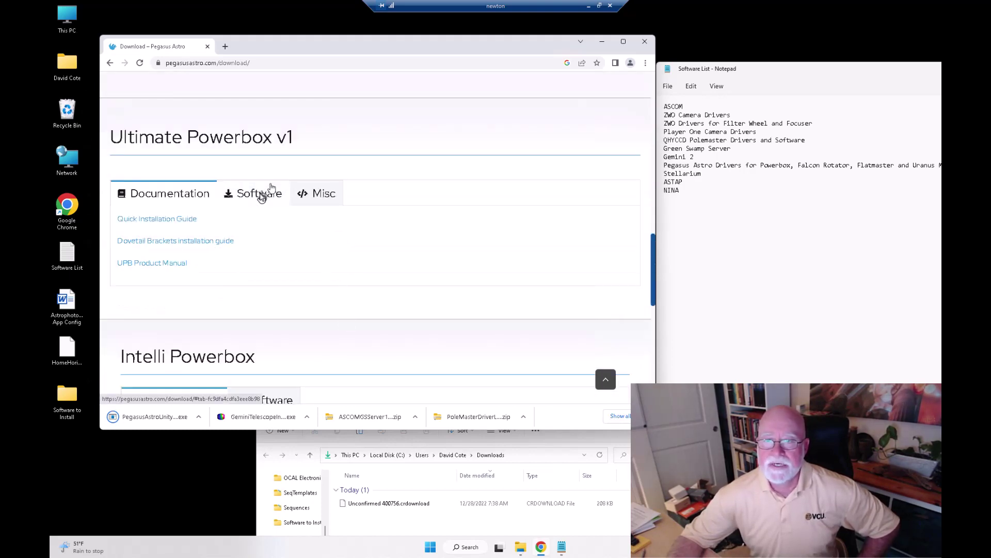
scroll(299, 260, "down", 6)
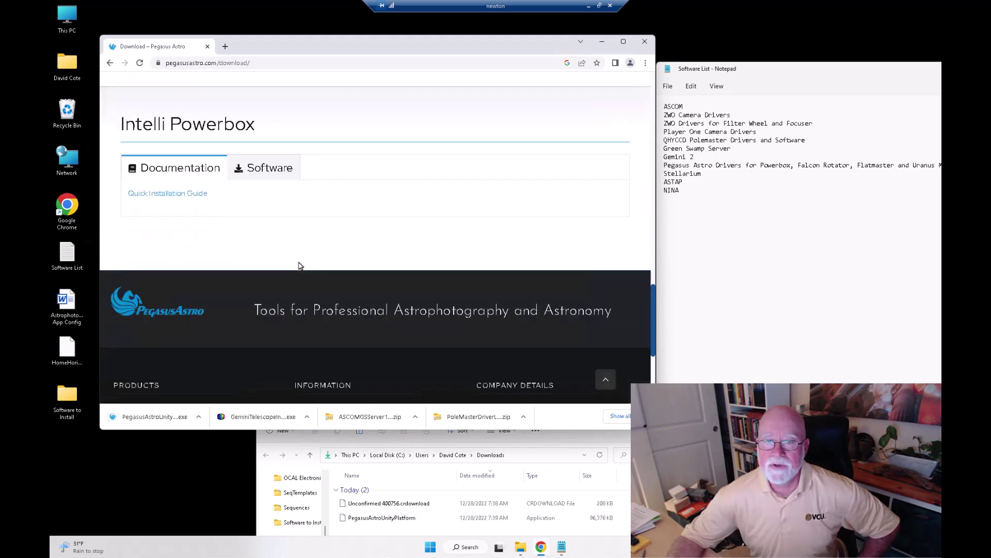
scroll(300, 263, "up", 7)
scroll(300, 266, "up", 15)
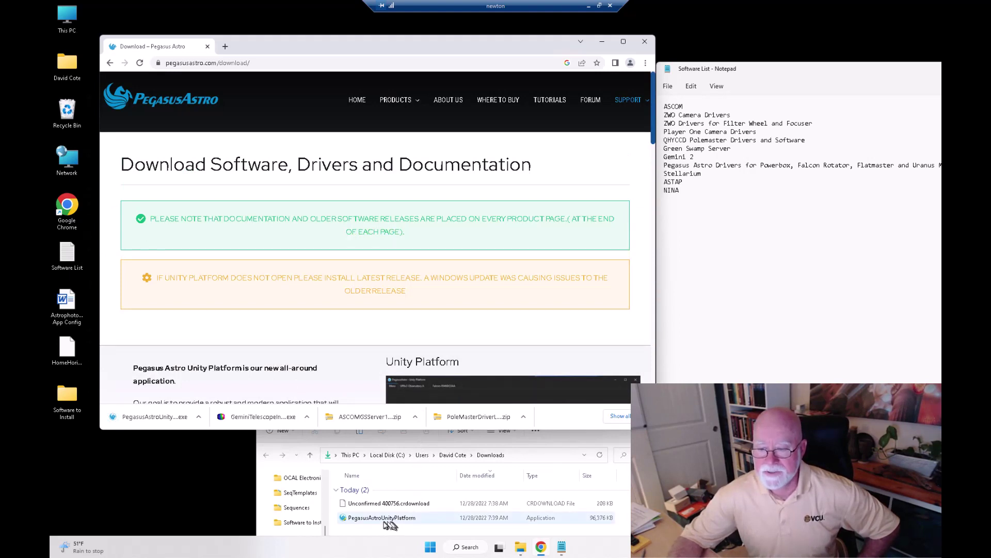
left_click_drag(386, 525, 69, 401)
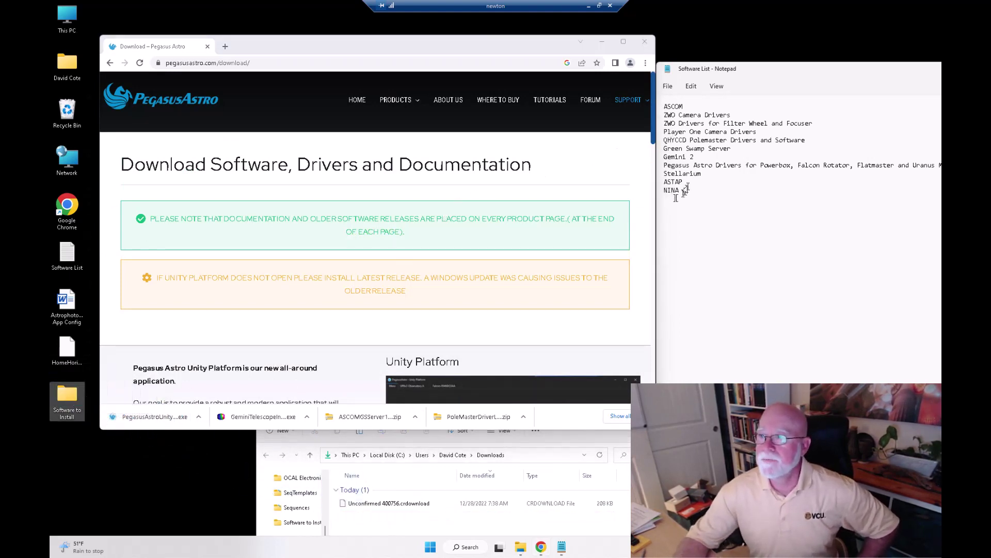
Return to the Google results, search for "Stellarium" and open the Stellarium website's home page.
left_click(111, 63)
left_click_drag(313, 96, 200, 94)
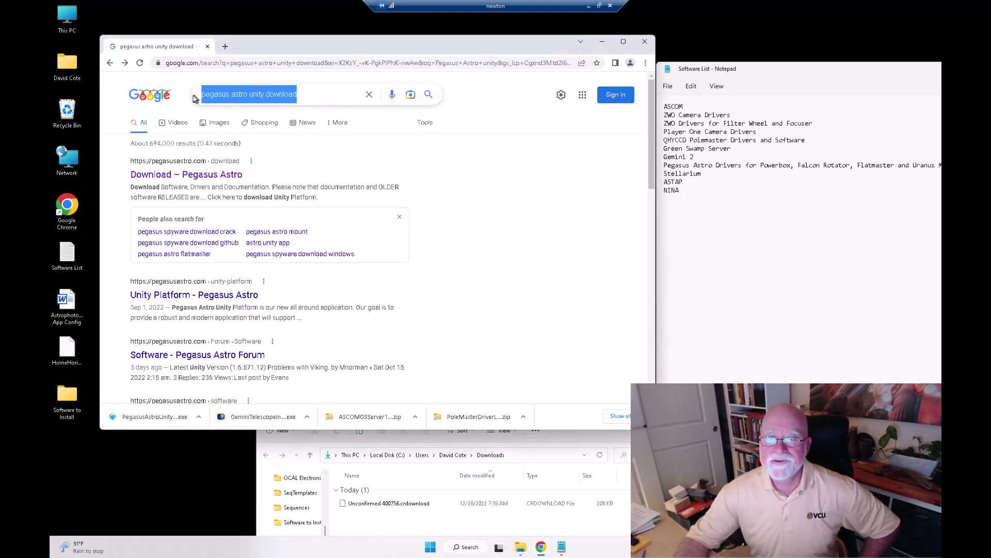
type("S")
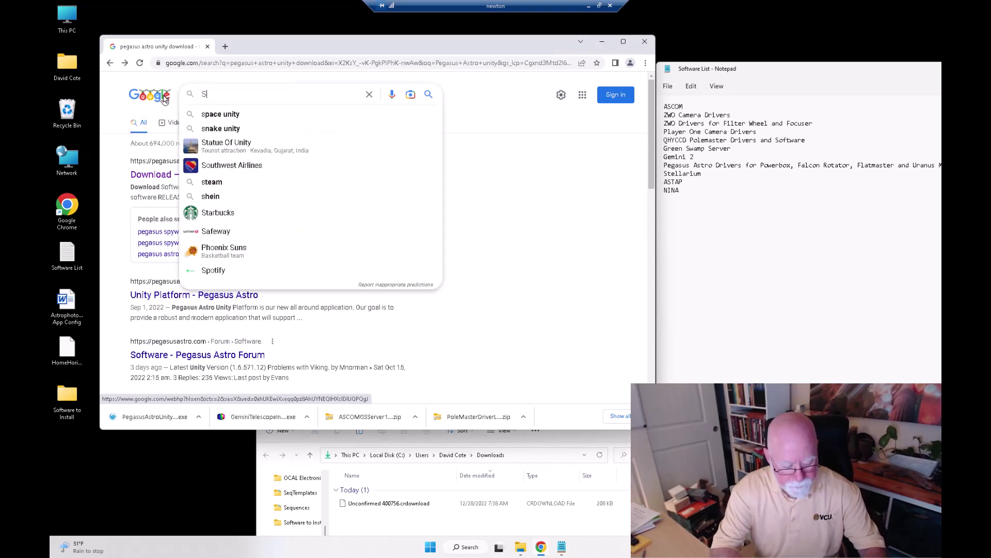
type("tellarium")
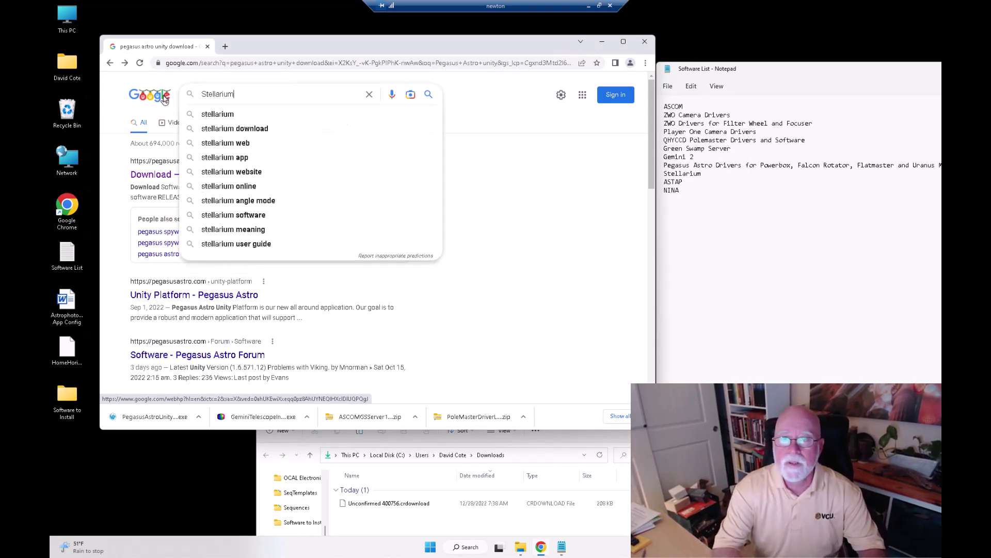
key("Return")
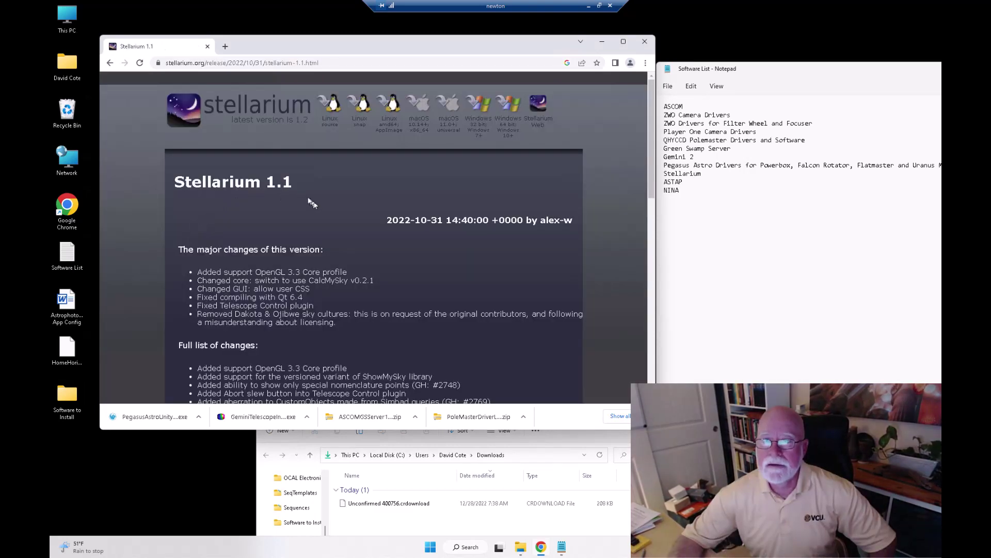
left_click(286, 122)
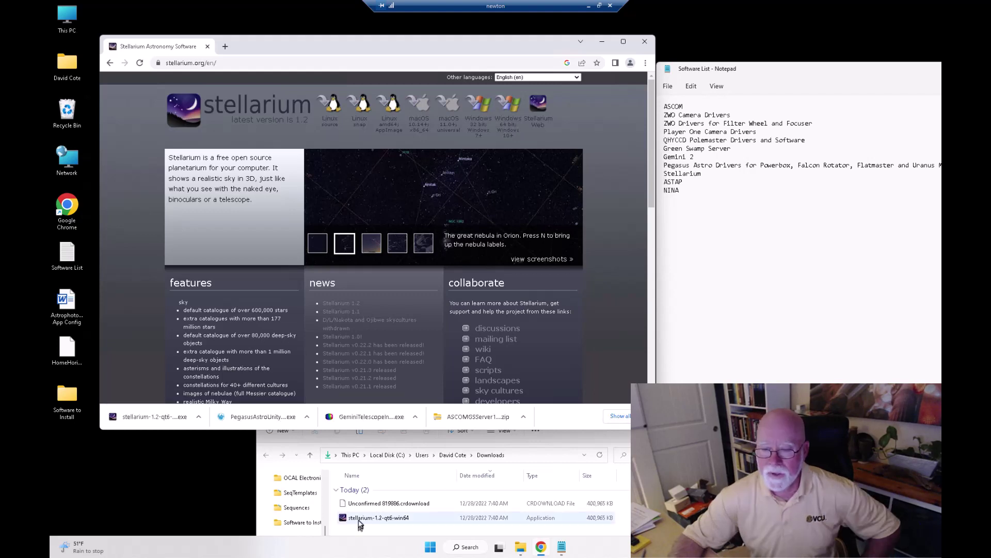
Move the stellarium-1.2-qt6-win64 installer from Downloads into the Software to Install folder and return to the Google results.
left_click_drag(360, 523, 68, 401)
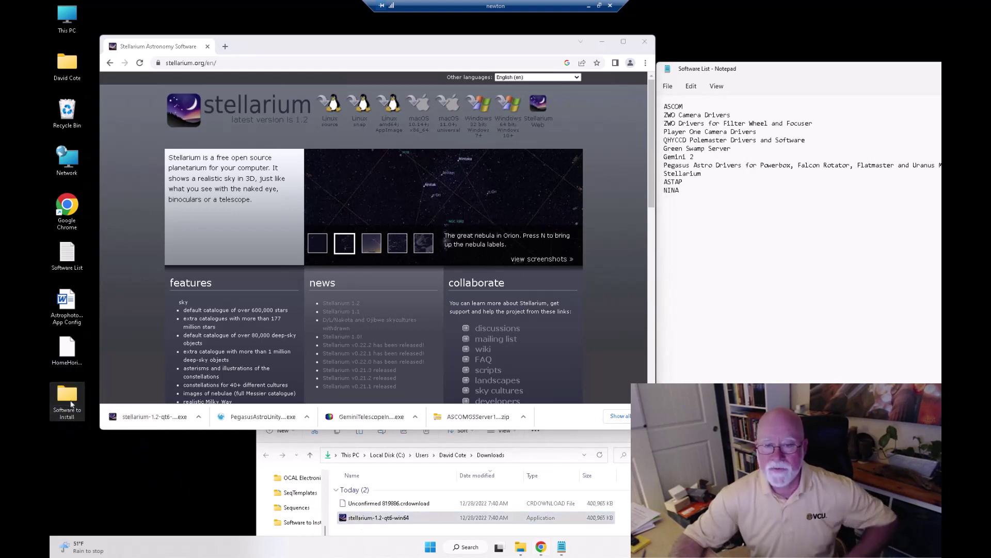
left_click(110, 63)
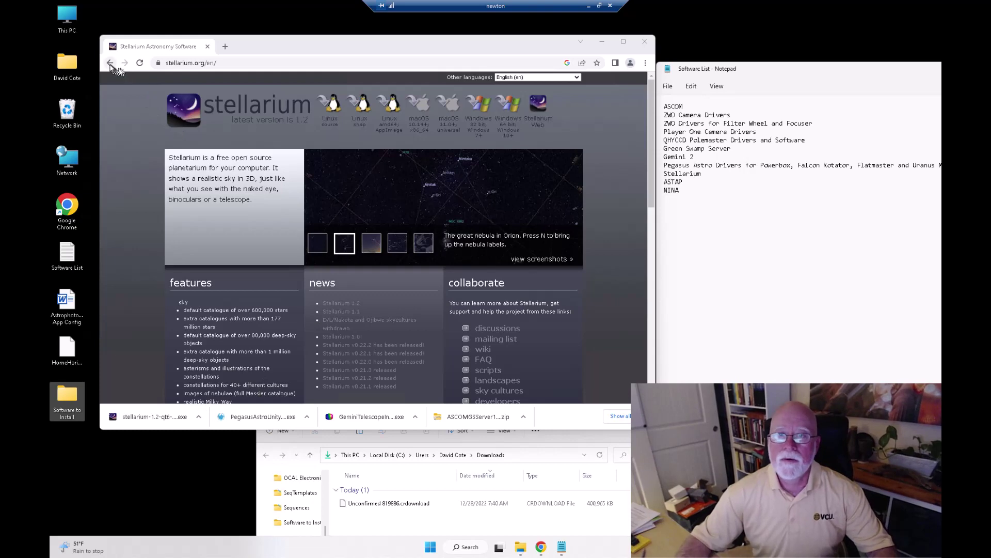
left_click(110, 63)
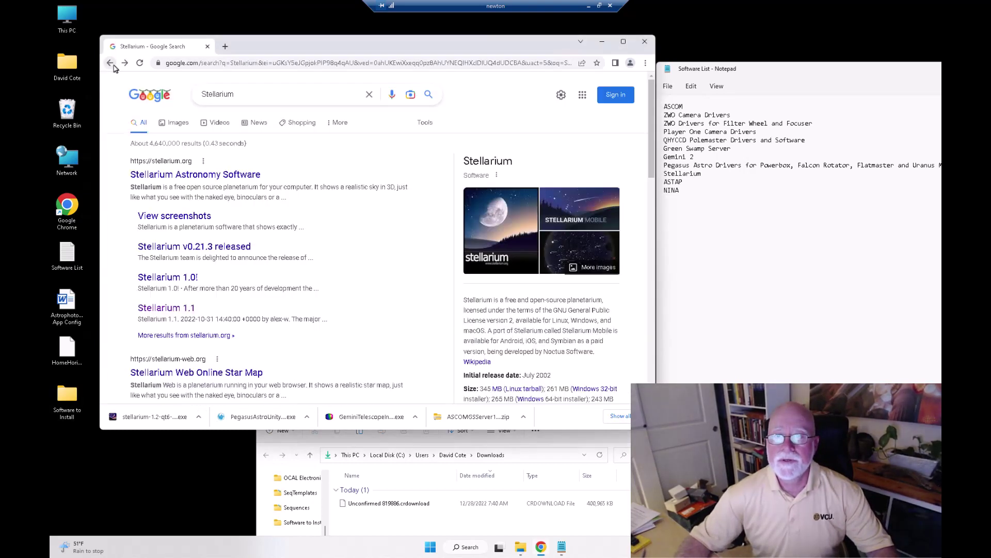
Search Google for "astap astronomy" and open the ASTAP, Astrometric STAcking Program page on hnsky.org.
left_click_drag(243, 97, 179, 102)
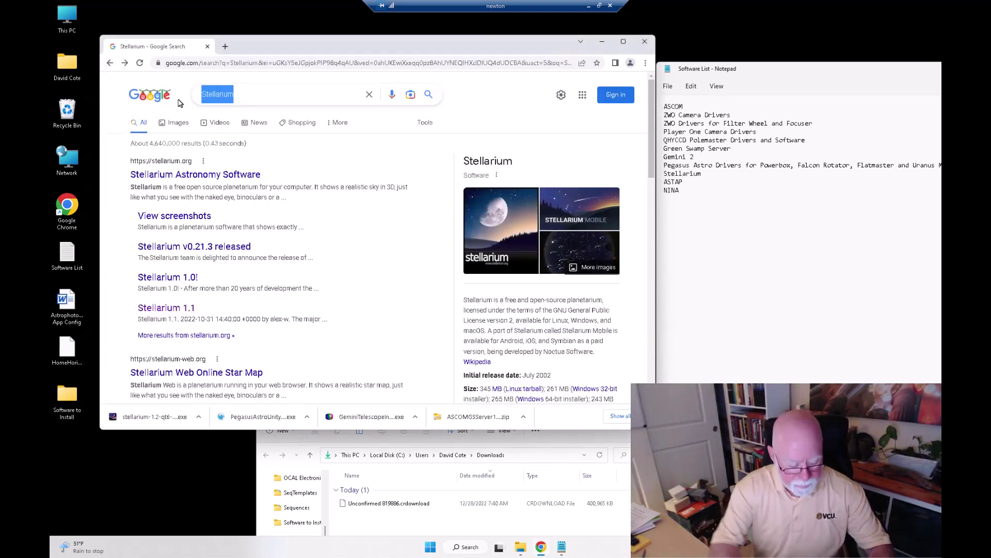
type("ASATP")
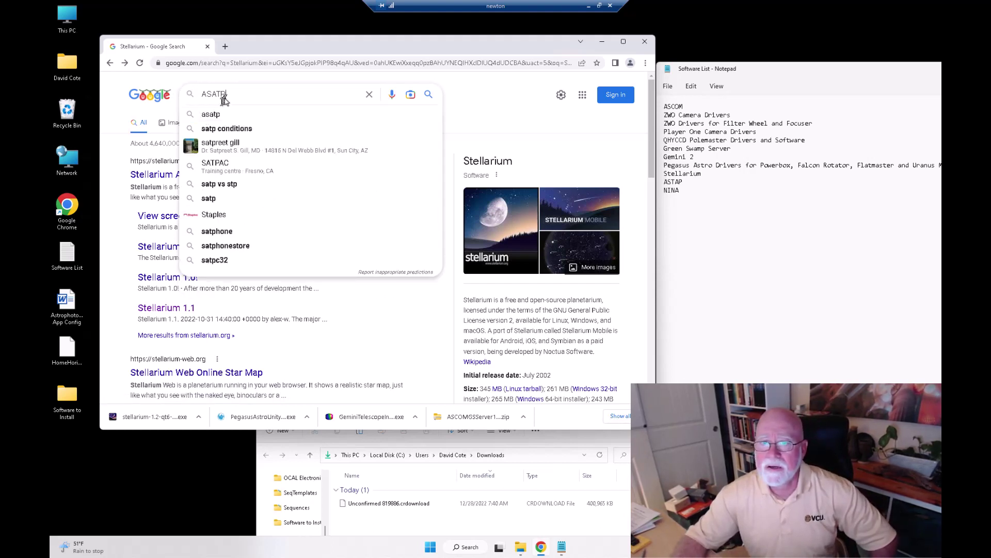
key("BackSpace")
key("BackSpace")
key("BackSpace")
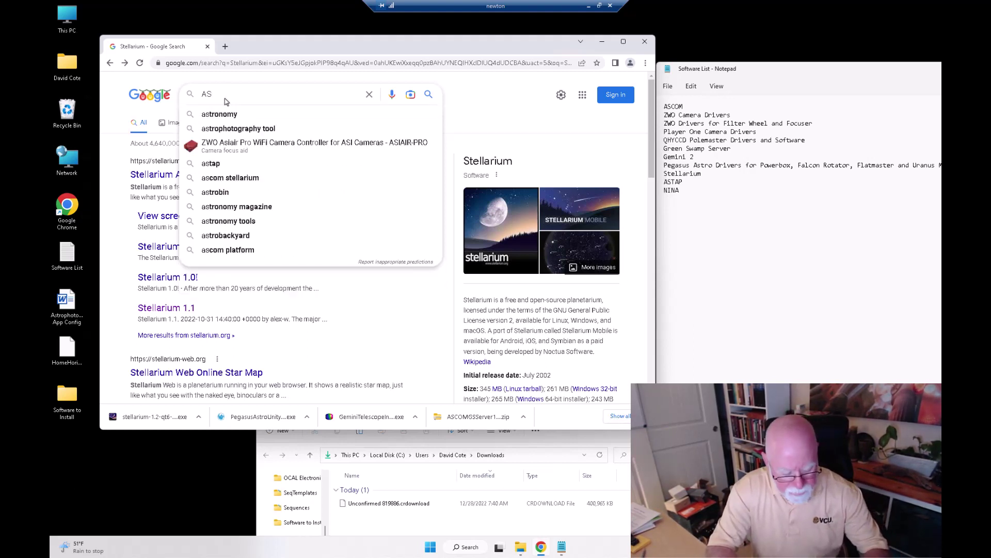
type("TAP")
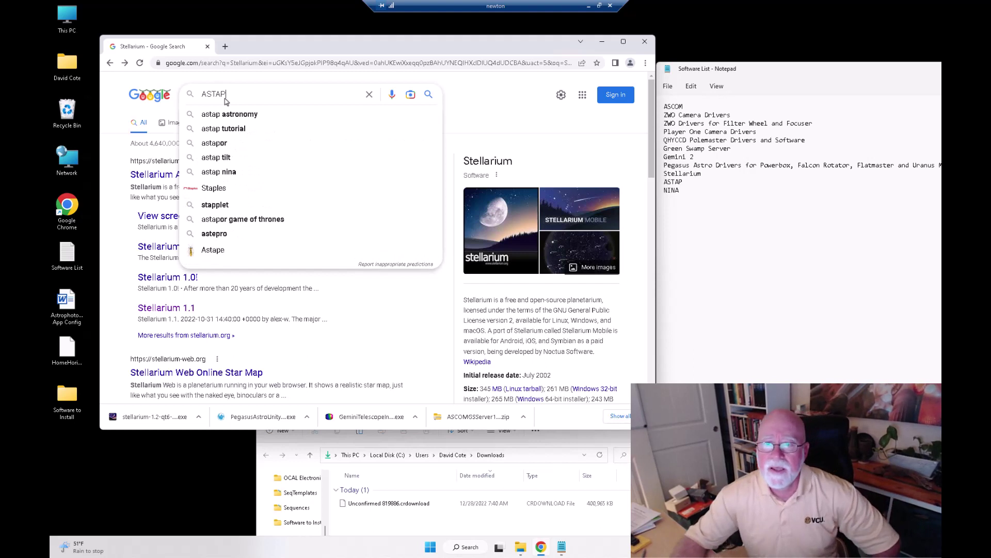
left_click(230, 114)
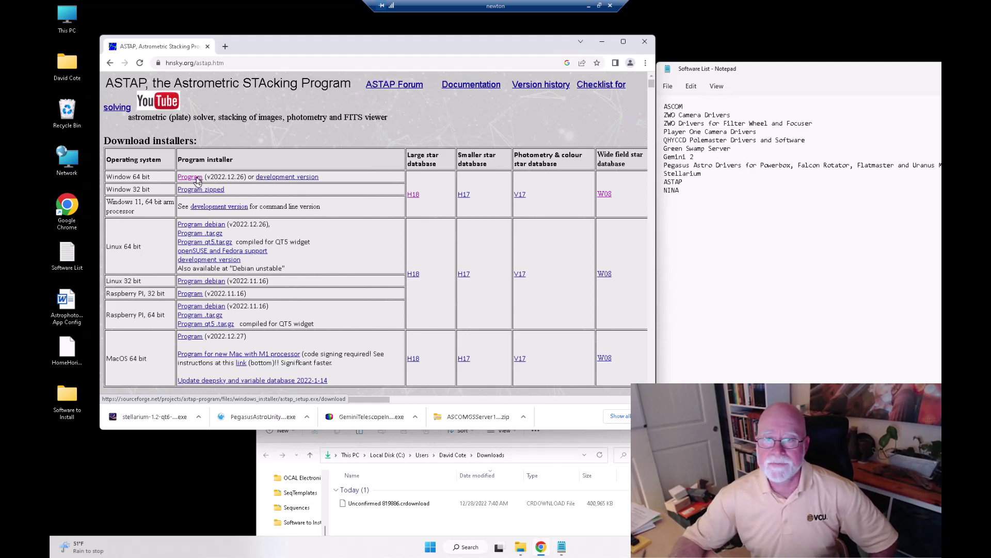
Download the Windows 64-bit ASTAP program and move astap_setup from Downloads into the Software to Install folder.
left_click(191, 177)
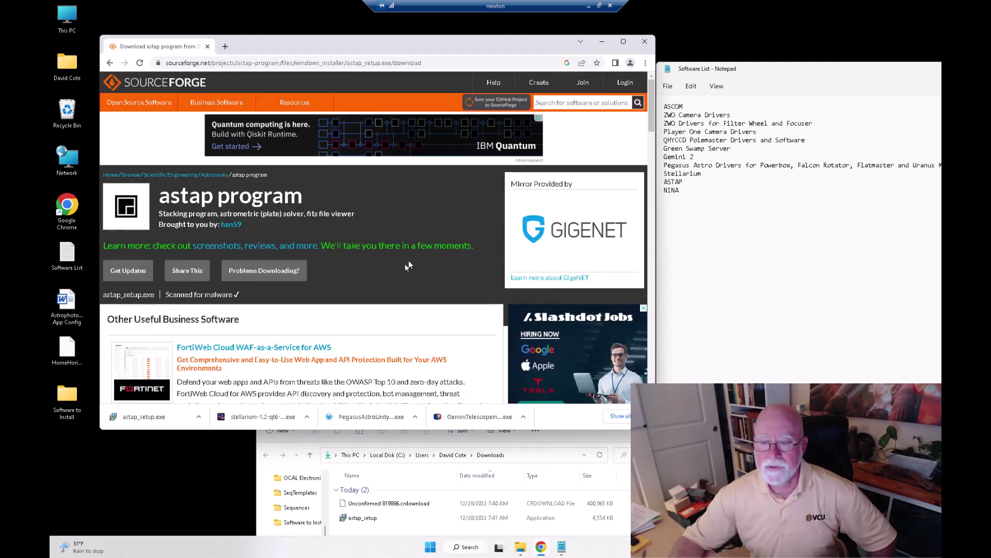
left_click_drag(350, 525, 67, 400)
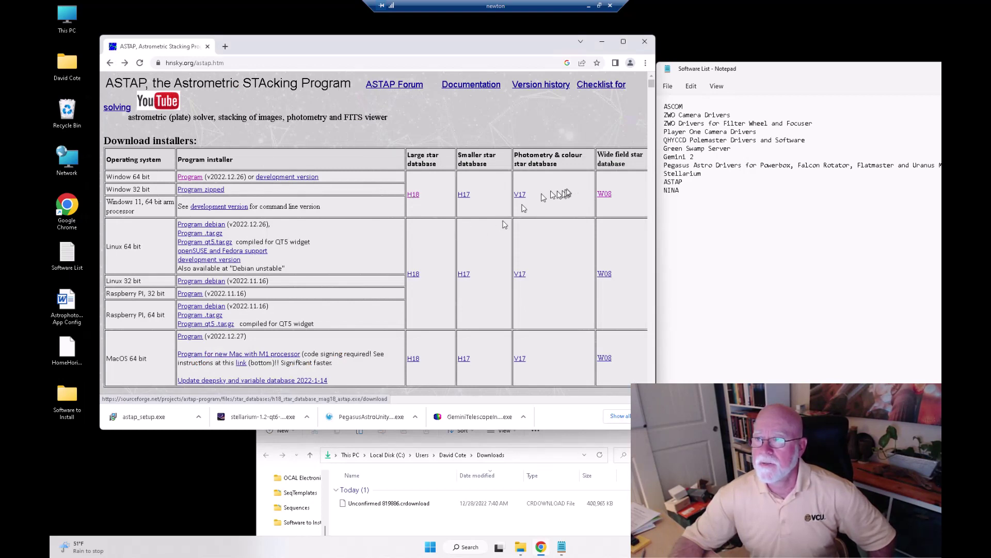
Download ASTAP's H18 large star and W08 wide field star databases for Windows, and move the W08 installer into the Software to Install folder.
left_click_drag(378, 403, 421, 412)
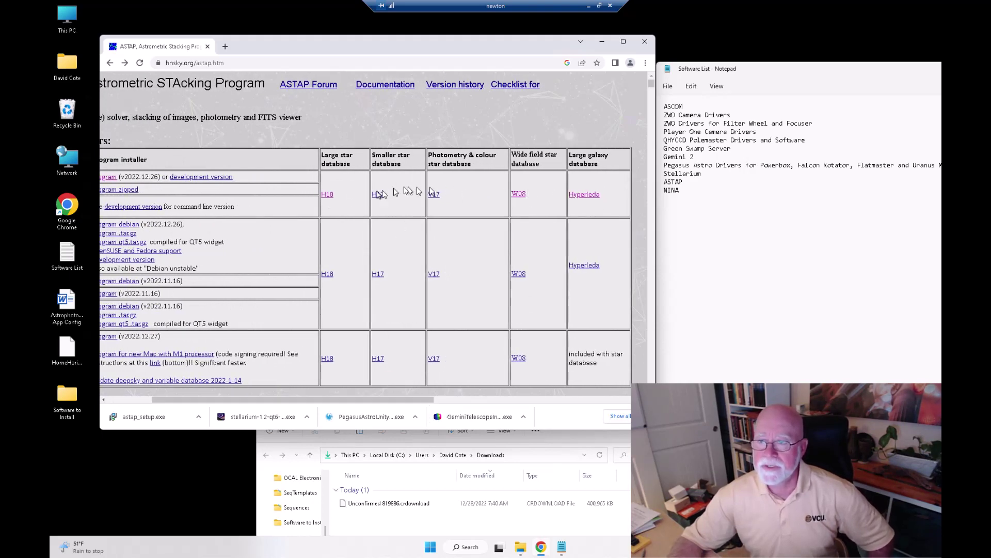
left_click(327, 199)
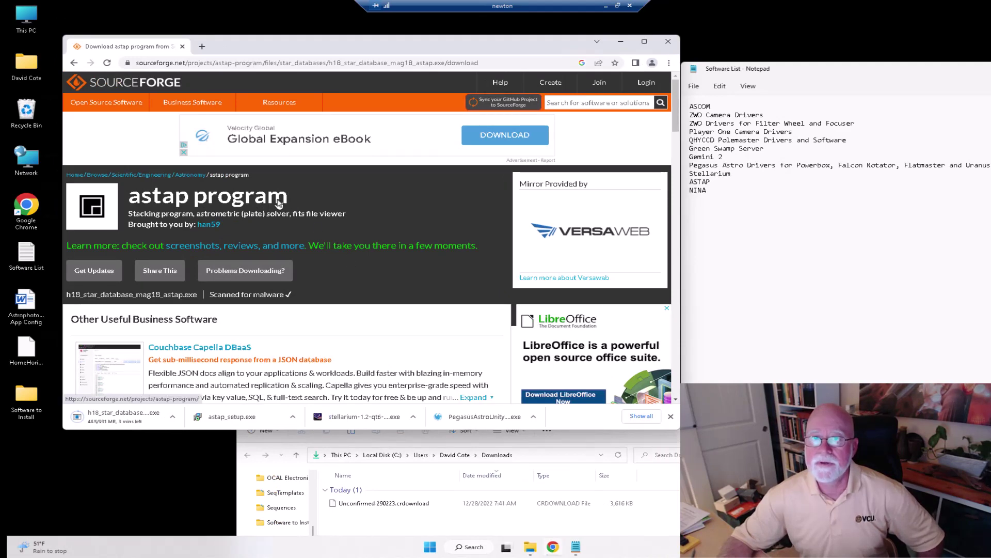
left_click(74, 63)
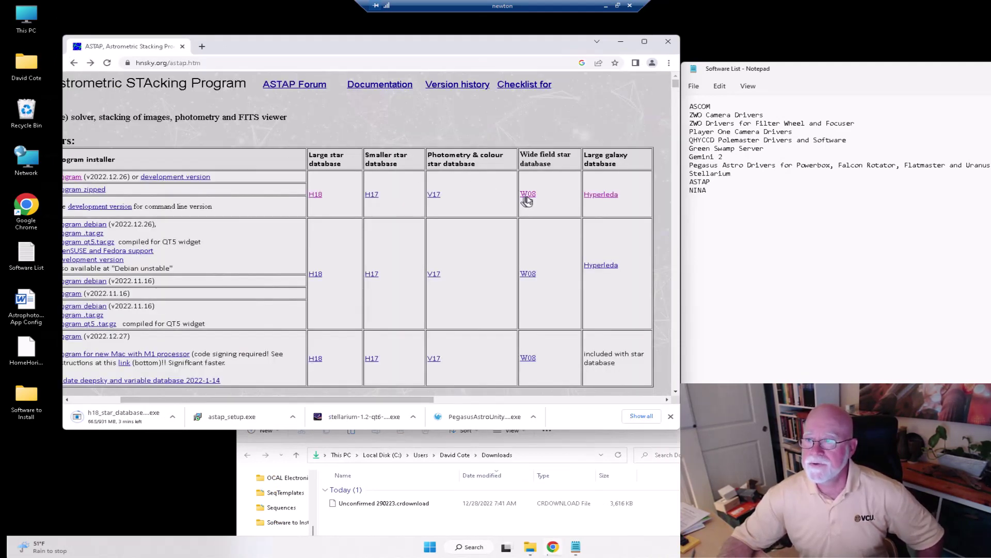
left_click(529, 196)
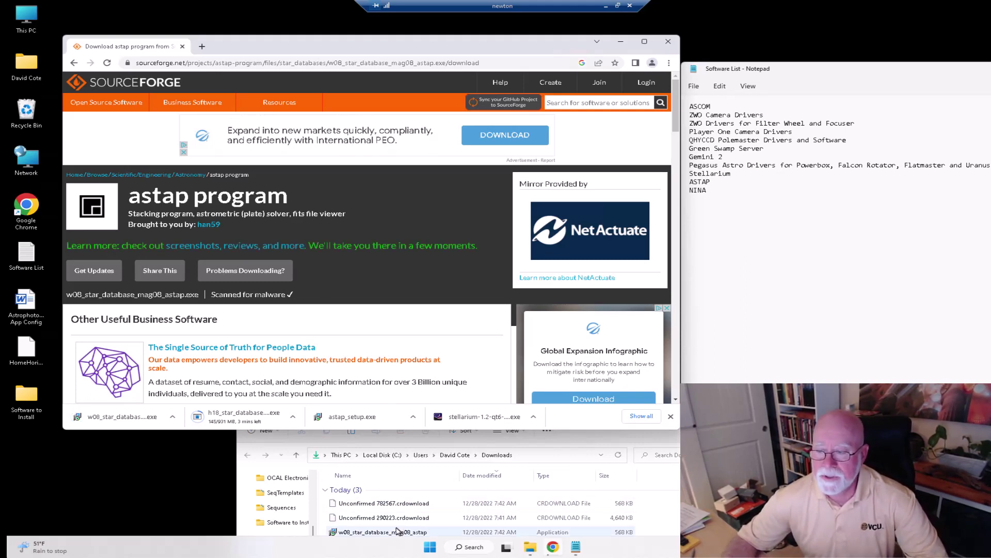
left_click_drag(356, 536, 30, 403)
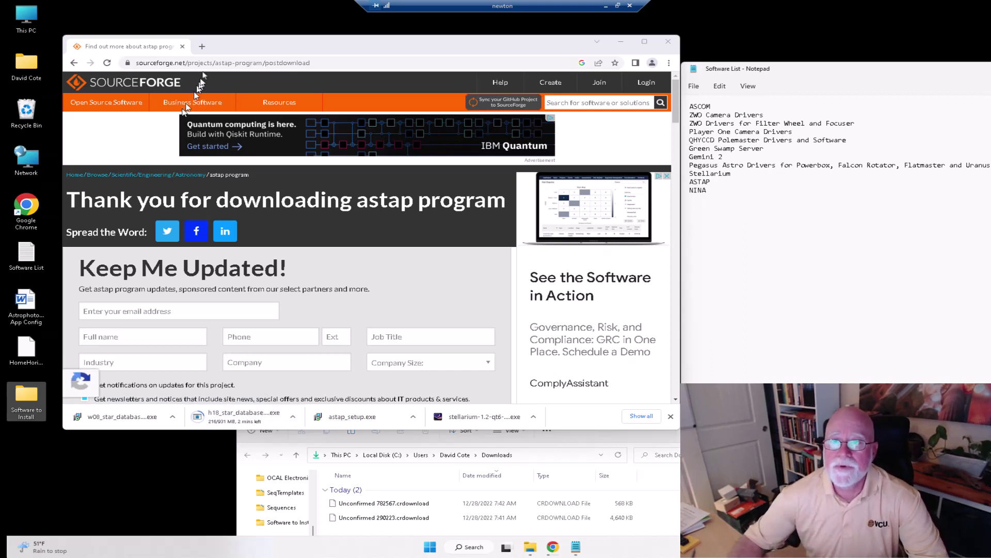
Search Google for "nina astronomy" in a new browser tab and open the N.I.N.A. Download page.
left_click(202, 48)
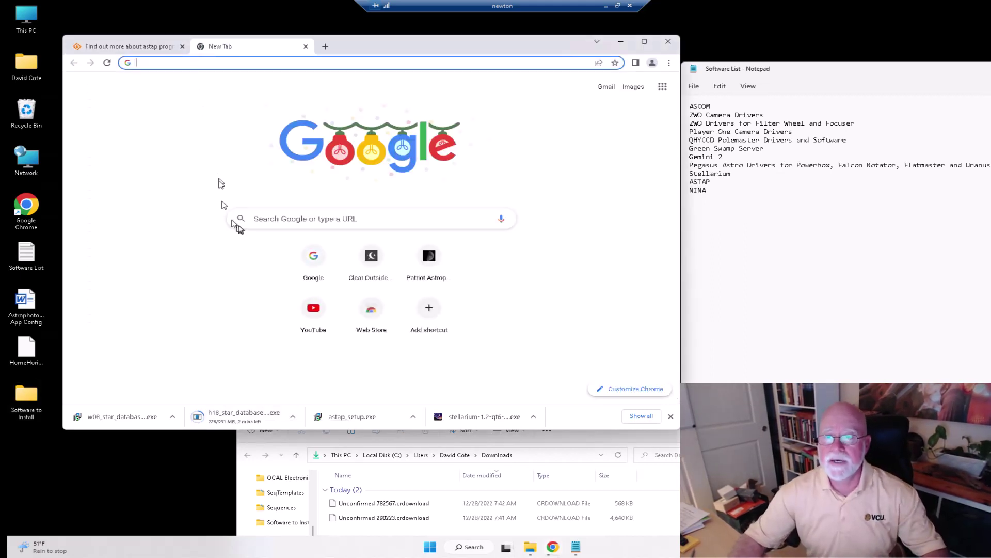
left_click(256, 219)
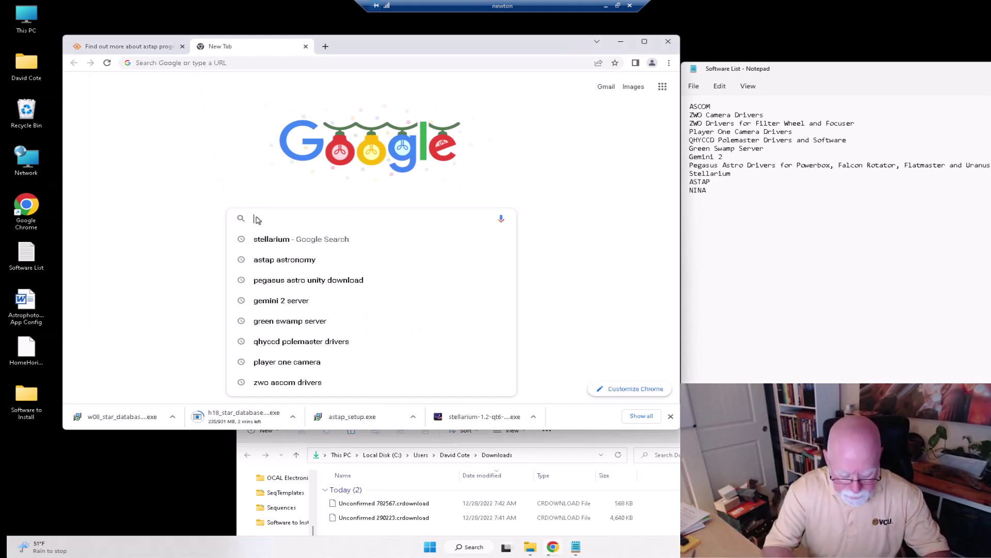
type("NINA")
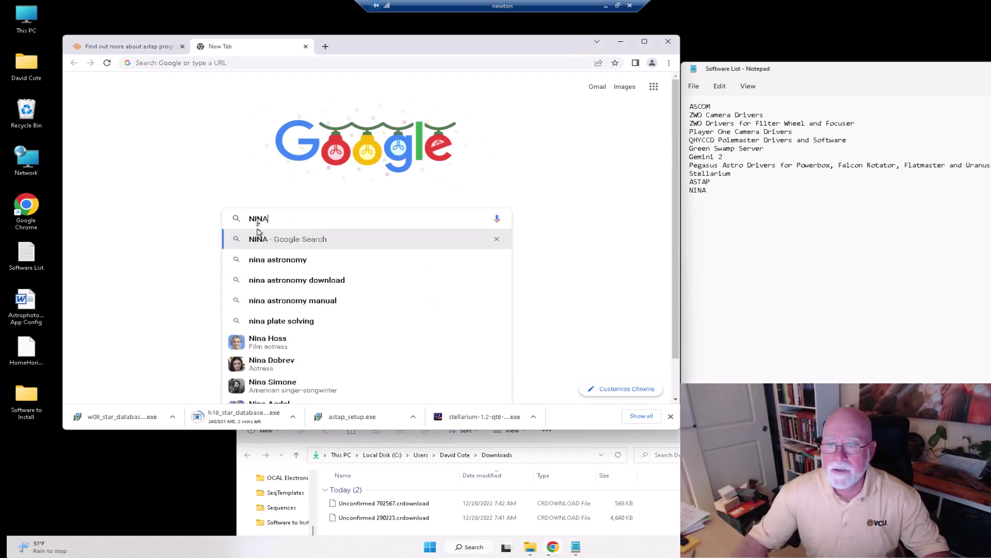
left_click(265, 260)
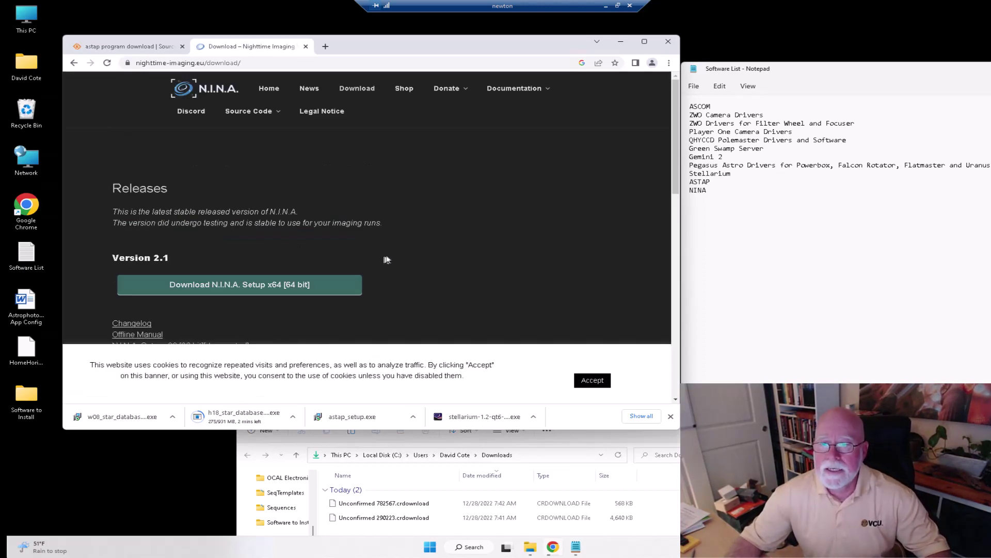
Download the 64-bit N.I.N.A. beta setup, Version 2.1 HF1 BETA005, and move its zip from Downloads into the Software to Install folder.
scroll(258, 255, "down", 3)
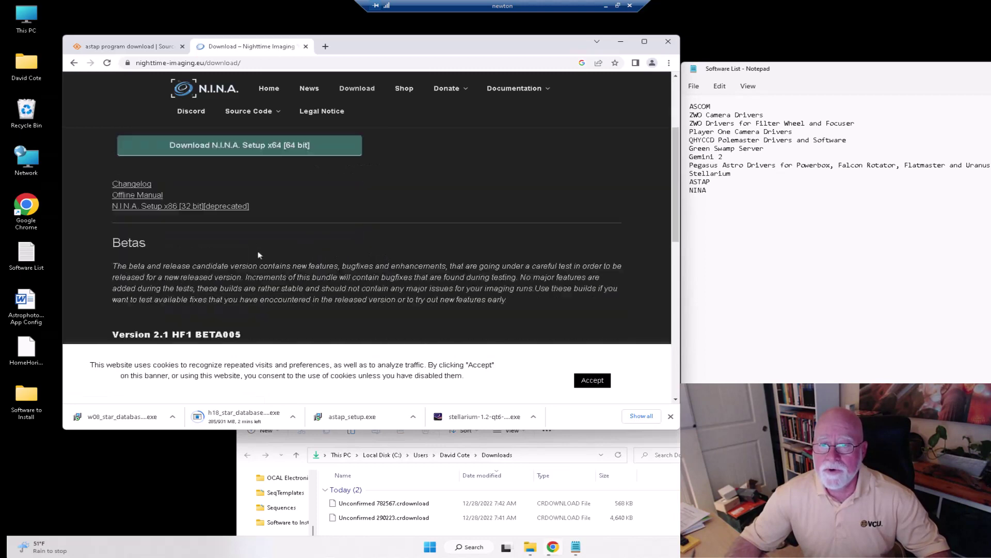
scroll(259, 254, "down", 1)
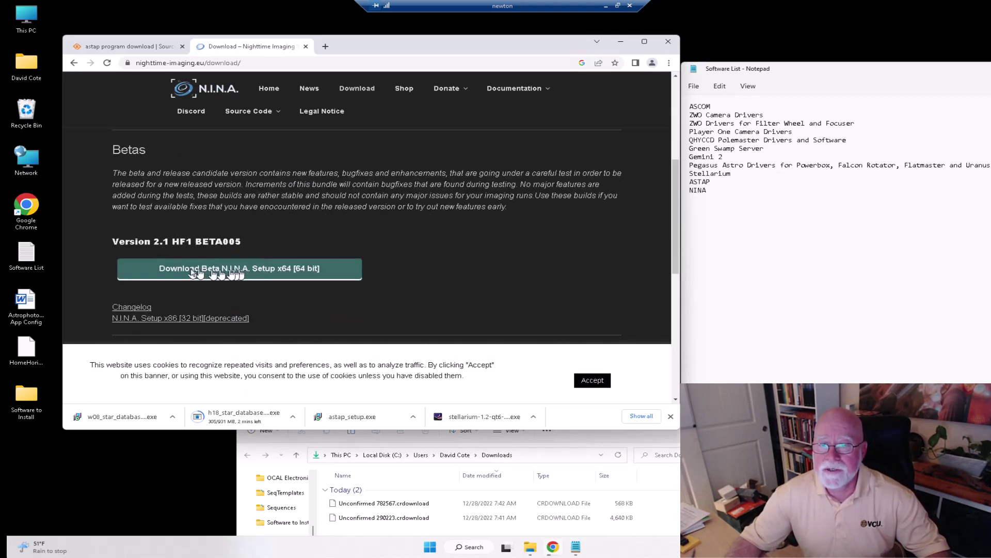
left_click_drag(115, 244, 245, 248)
left_click(301, 227)
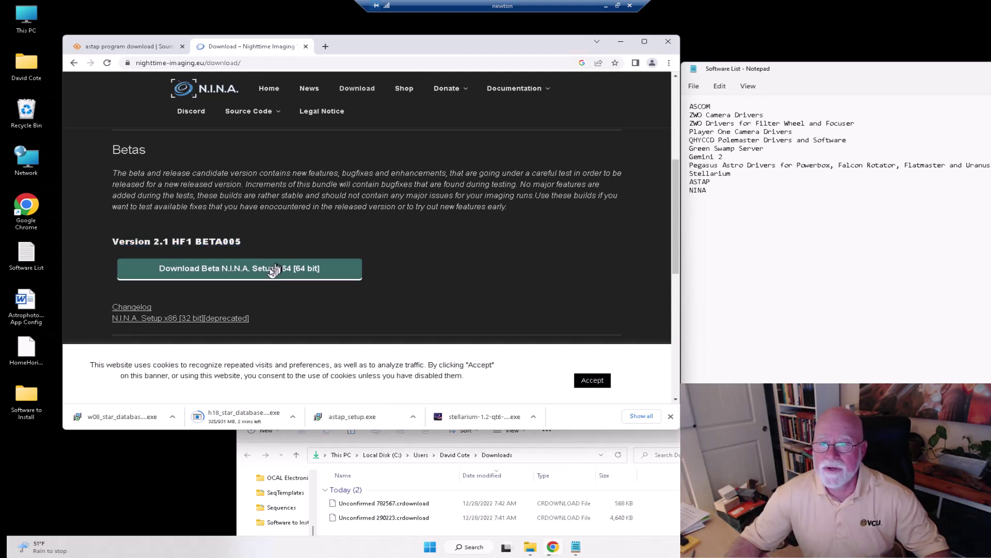
left_click(267, 273)
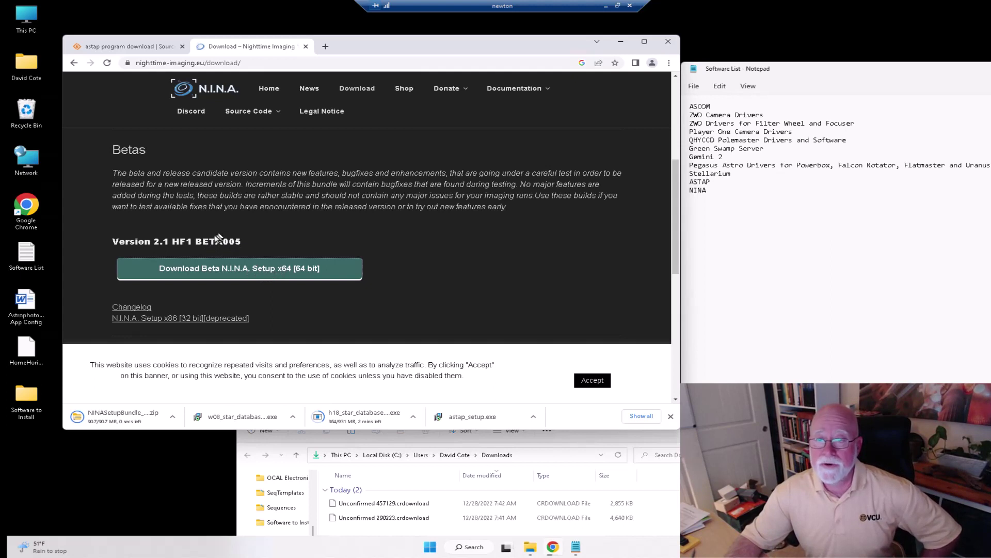
left_click_drag(195, 245, 249, 244)
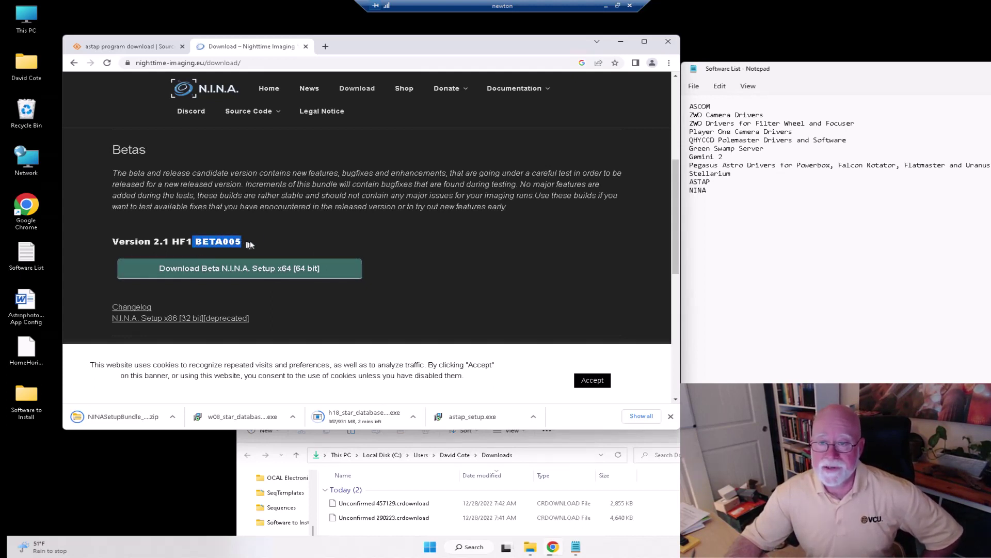
left_click(261, 240)
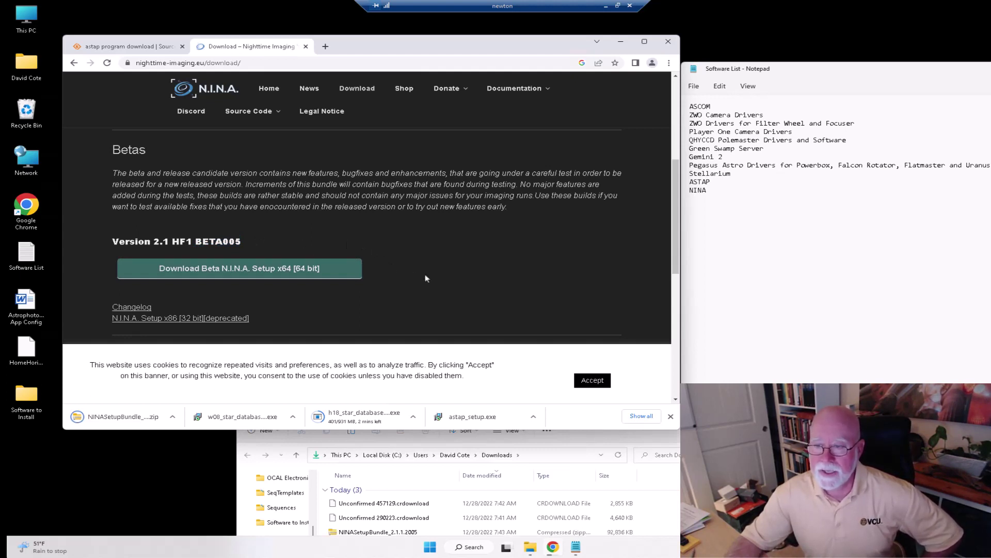
scroll(426, 279, "down", 1)
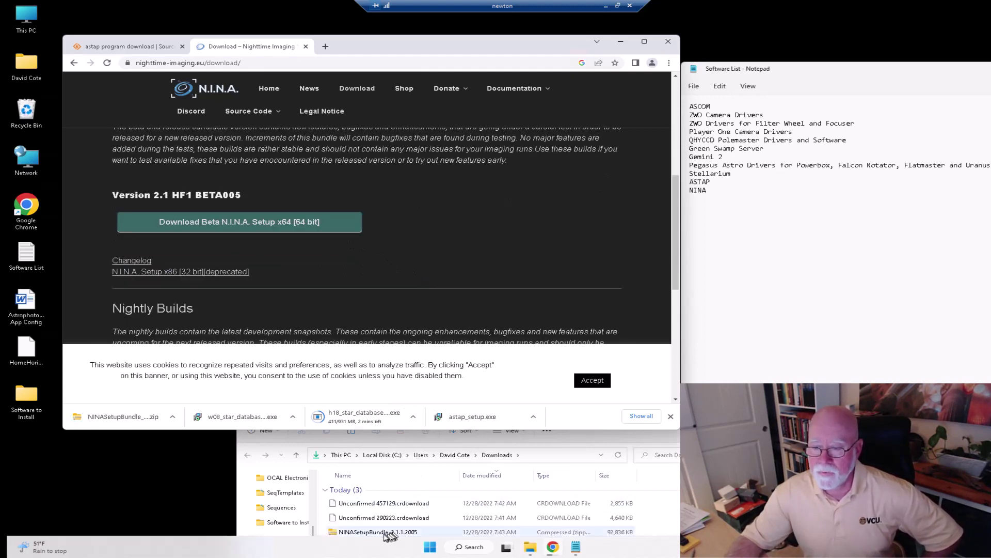
left_click_drag(372, 535, 31, 404)
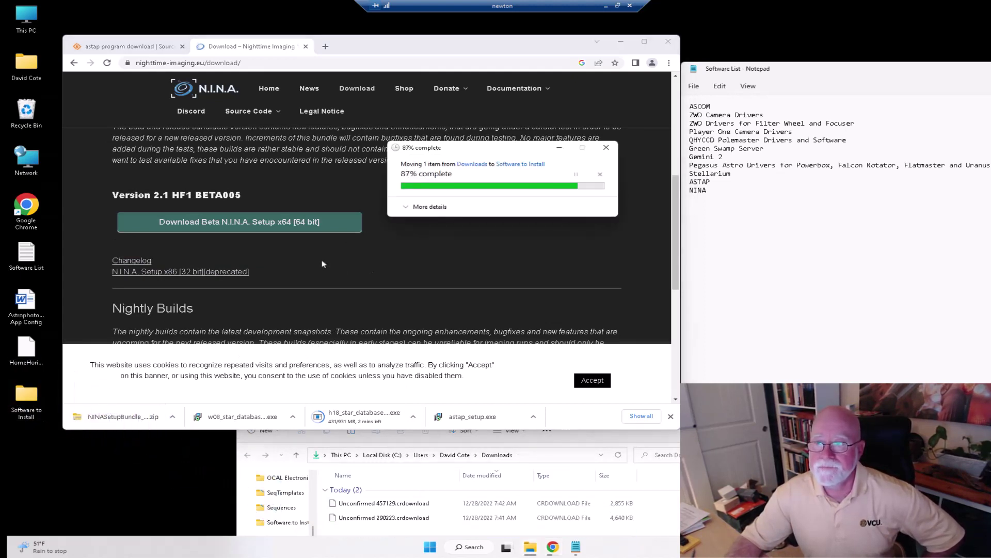
Add PHD2 between ASTAP and NINA in the Software List, and move the h18_star_database_mag18_astap installer into the Software to Install folder.
double_click(689, 106)
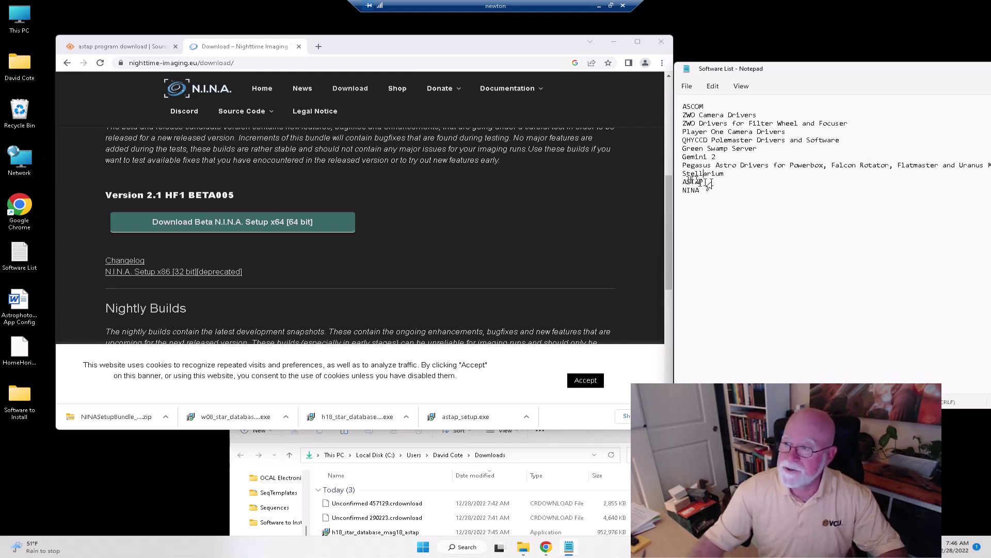
key("Return")
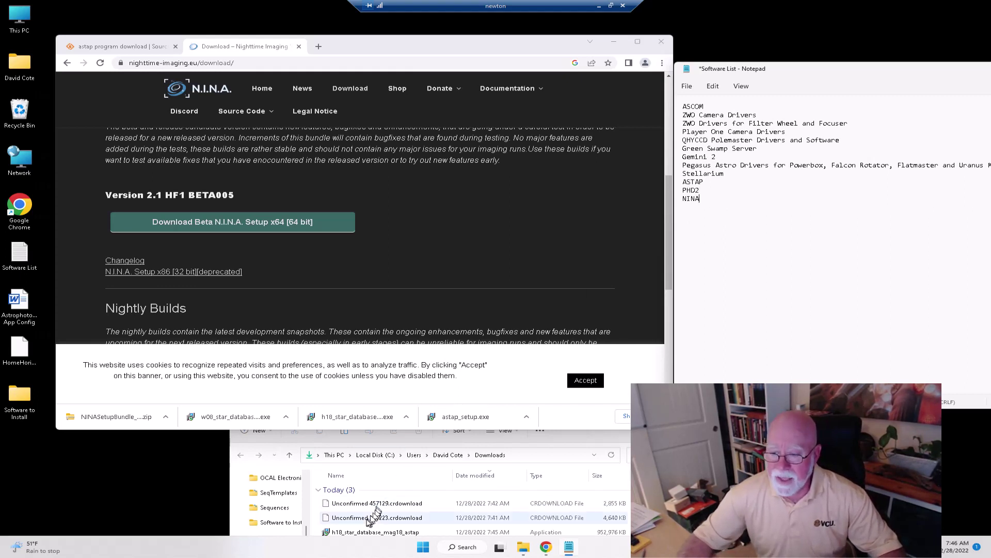
left_click_drag(356, 532, 24, 392)
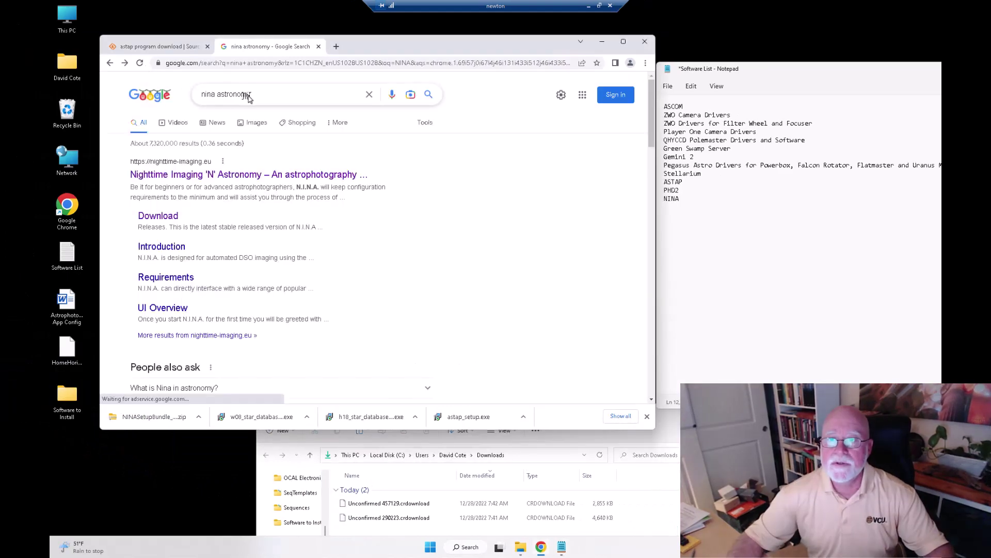
Search Google for "PHD2" and open the Download PHD2 page through the PHD2 v2.6.11 release announcement.
left_click_drag(251, 94, 162, 92)
type("P")
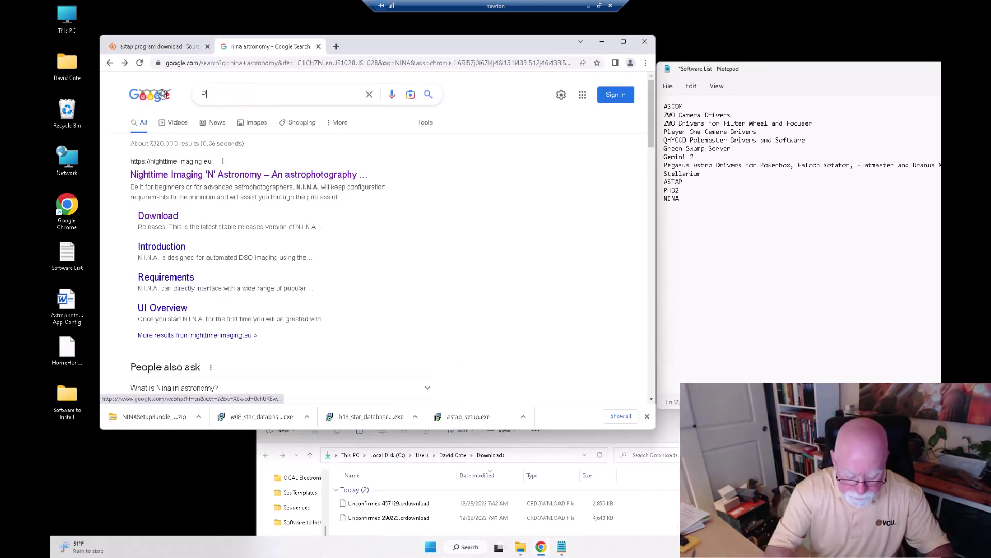
type("HD2")
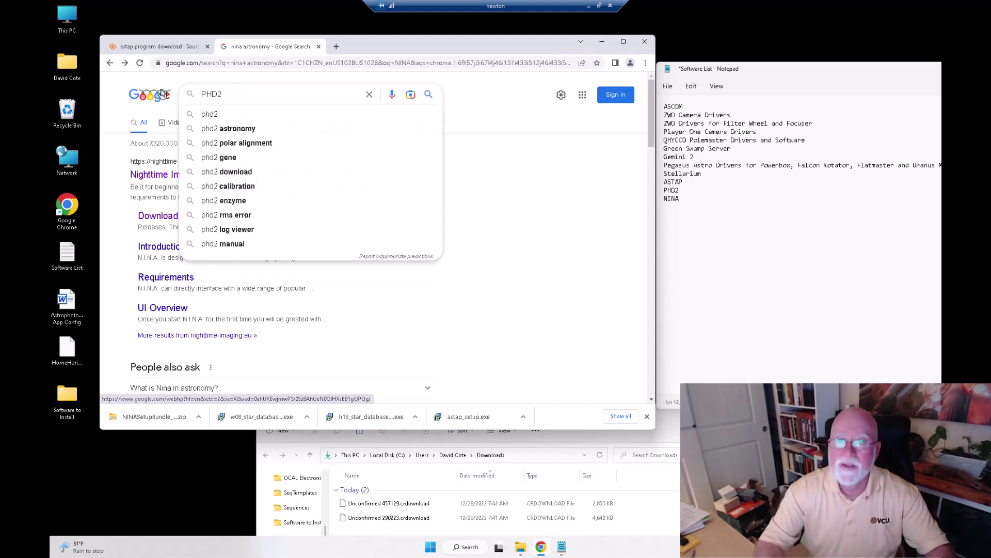
key("Return")
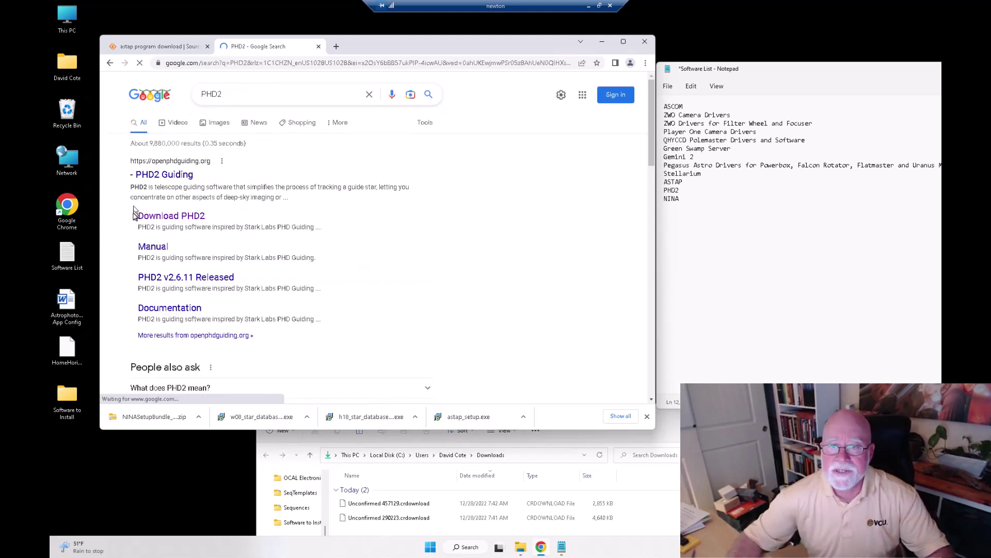
left_click(167, 279)
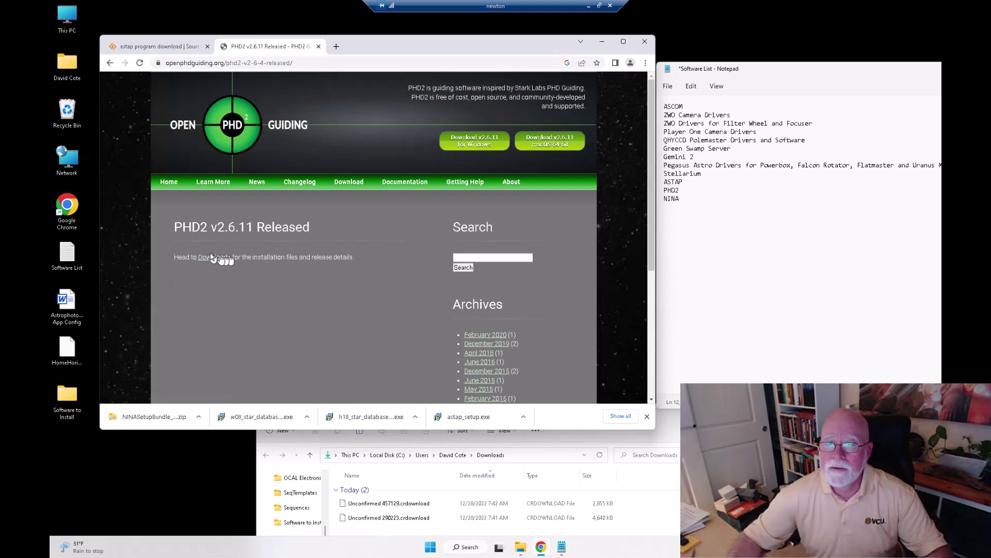
left_click(206, 260)
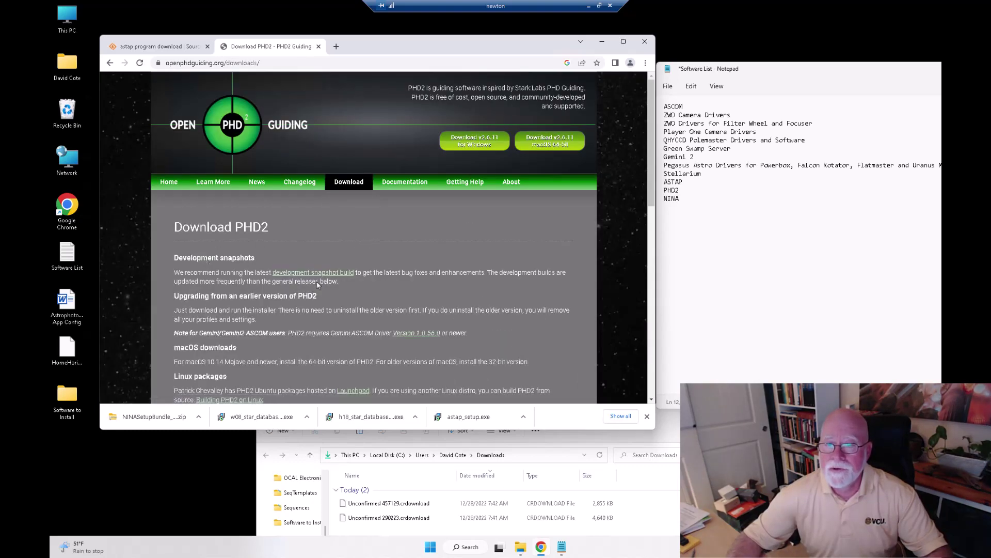
Download PHD2 v2.6.11 for Windows, move its installer from Downloads into the Software to Install folder, and close the browser.
scroll(403, 277, "down", 5)
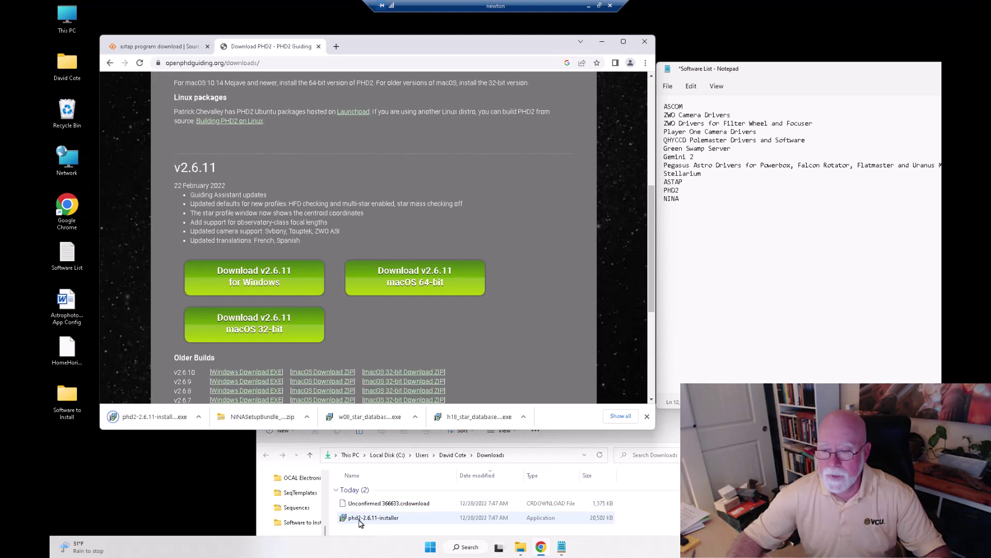
left_click_drag(360, 523, 70, 400)
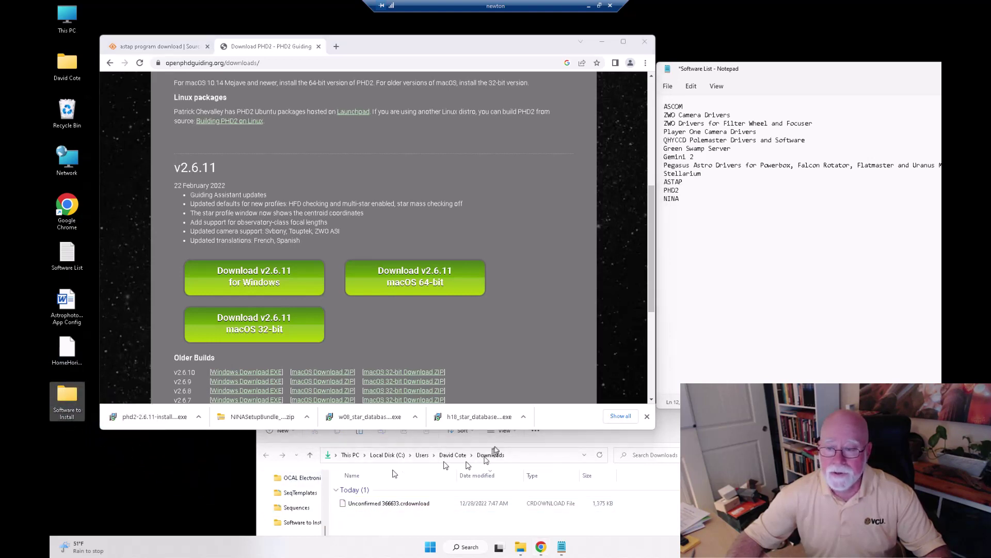
left_click(645, 43)
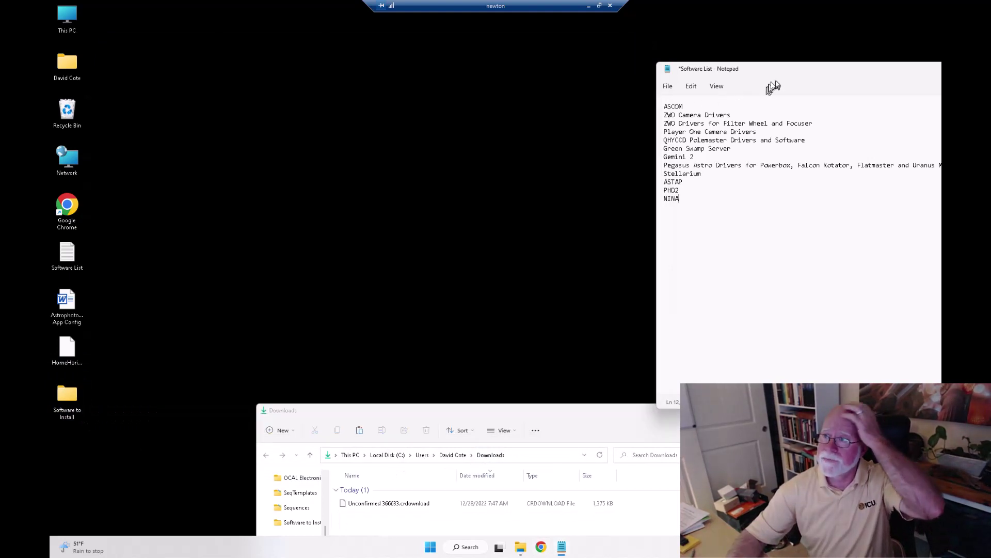
Save the updated Software List file and close the Downloads folder window, leaving the list in clear view on the desktop.
left_click_drag(778, 73, 502, 62)
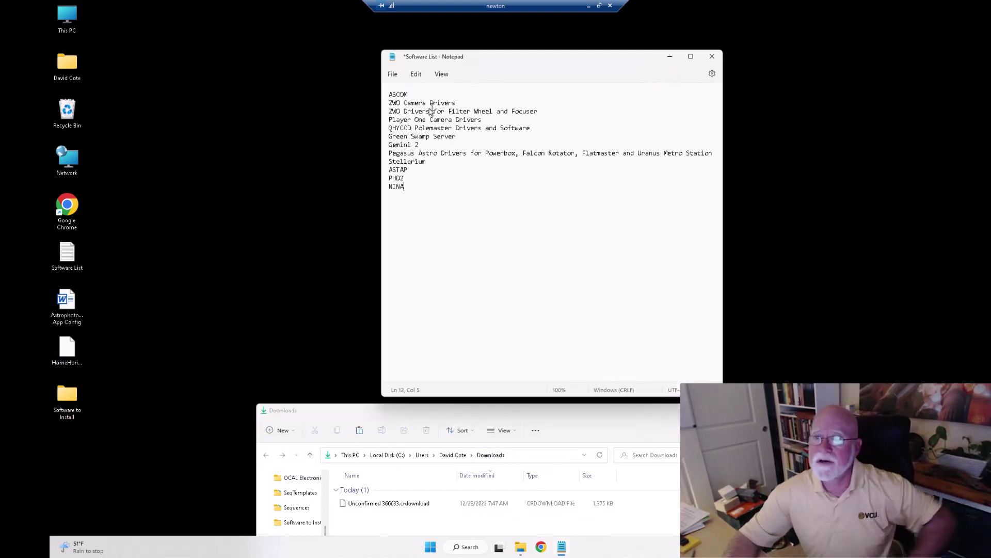
left_click(392, 77)
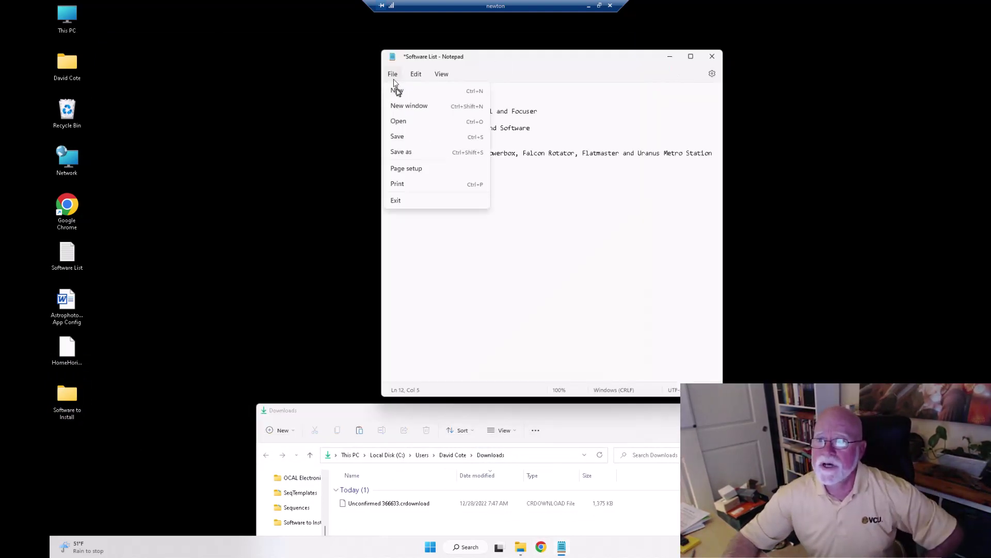
left_click(398, 137)
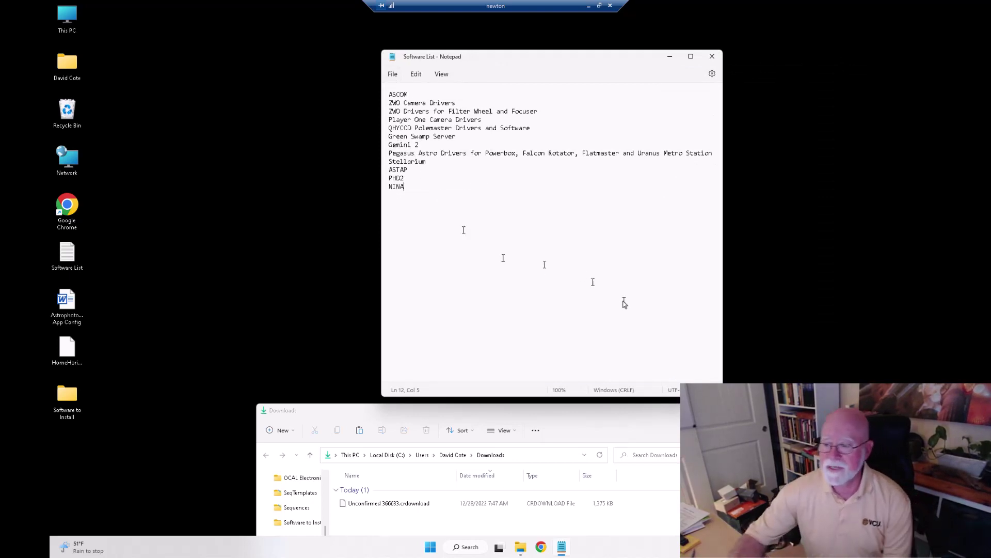
left_click(742, 410)
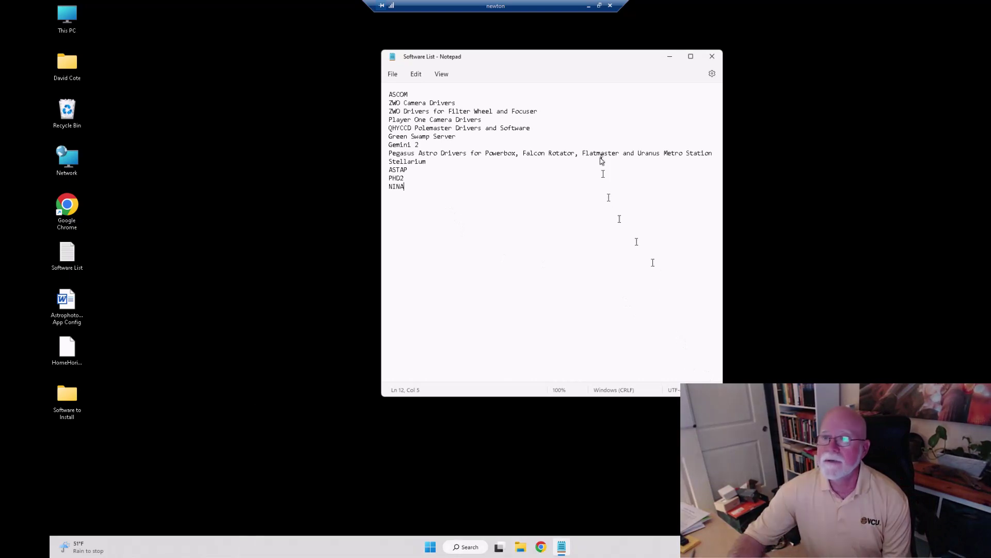
left_click_drag(554, 55, 429, 96)
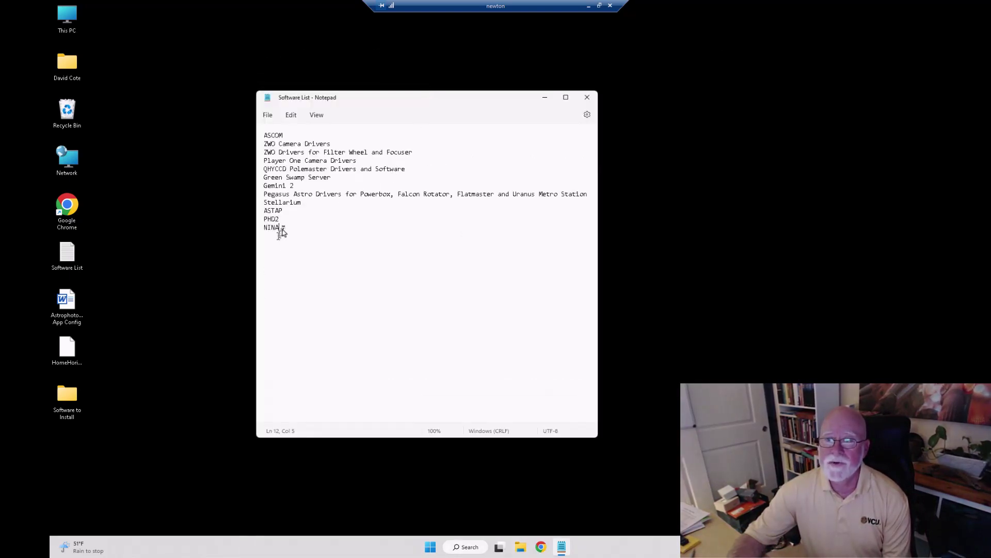
left_click_drag(279, 228, 259, 140)
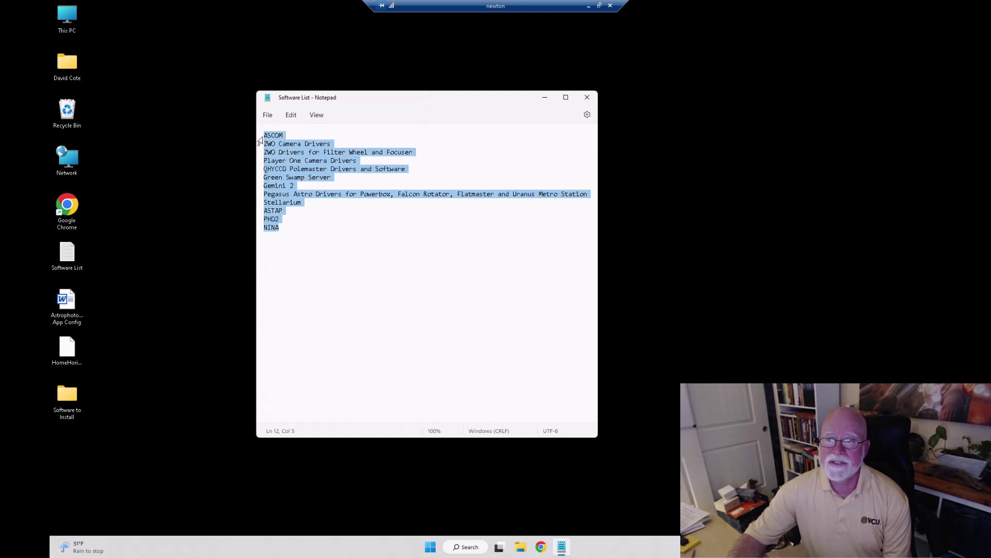
left_click(305, 192)
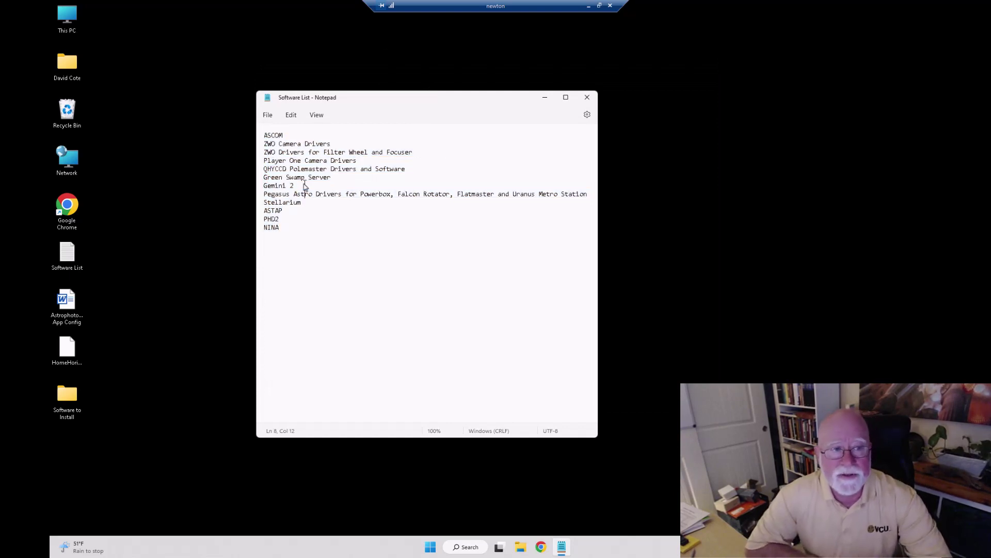